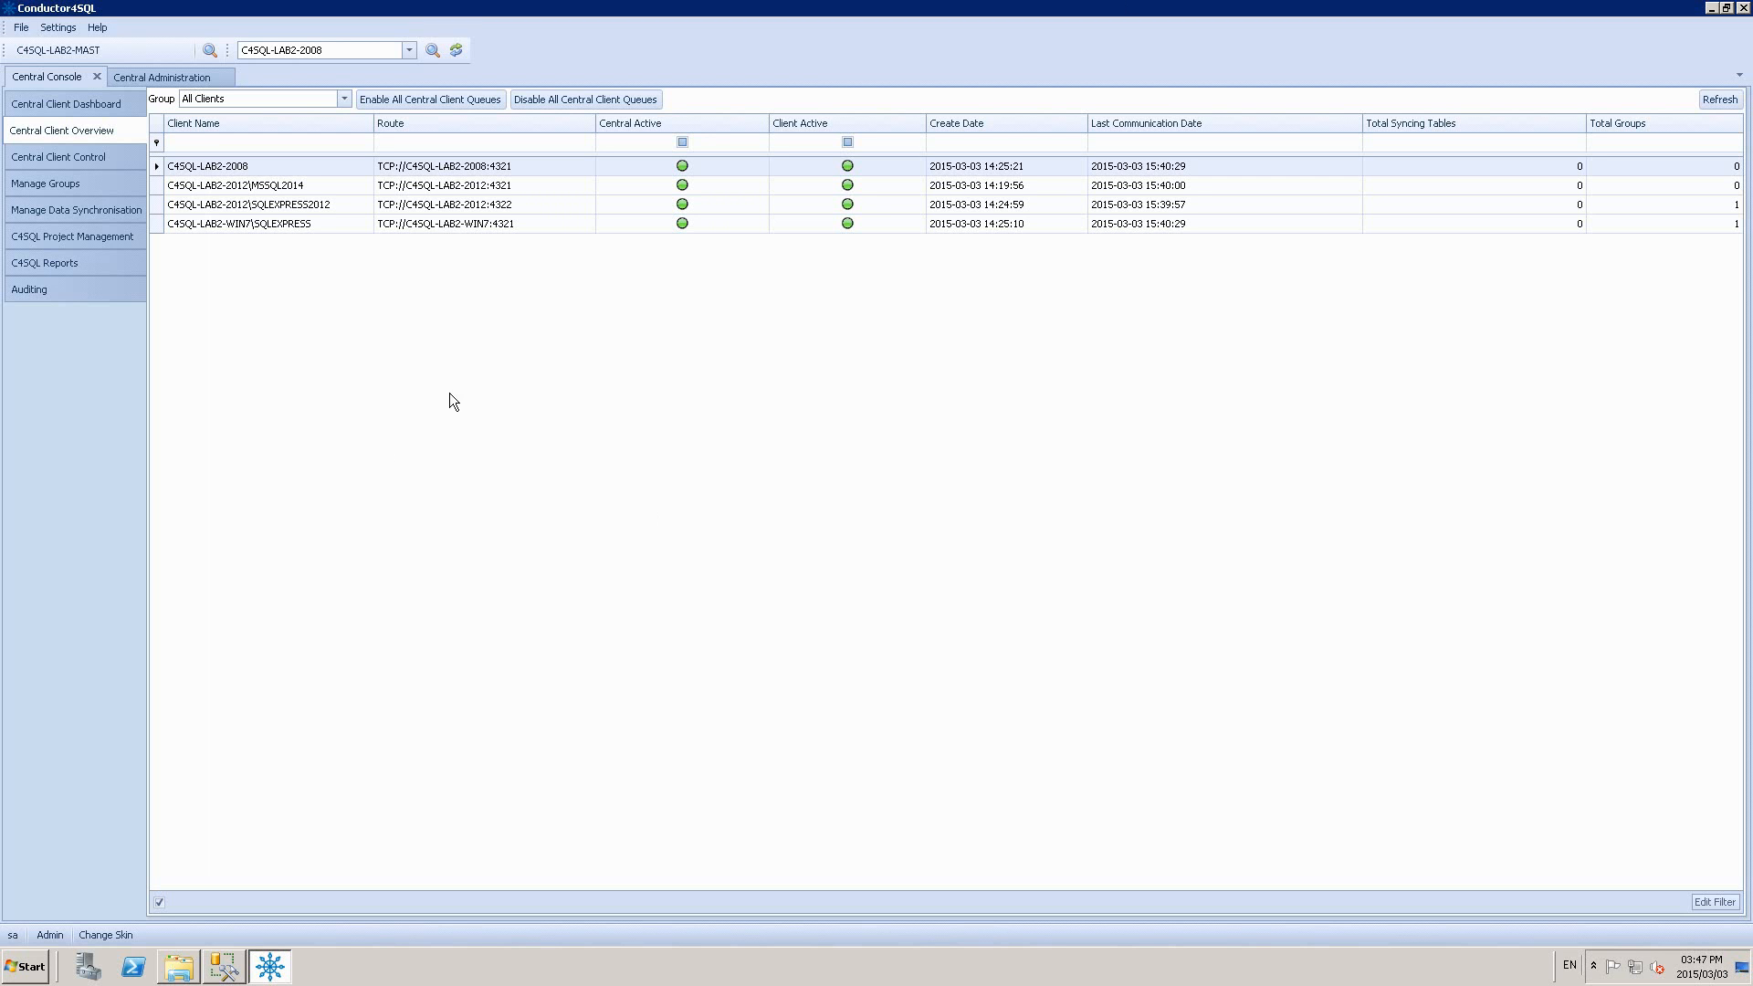
Look over the remaining clients in the Central Client Overview and open the Central Client Control page
click(282, 189)
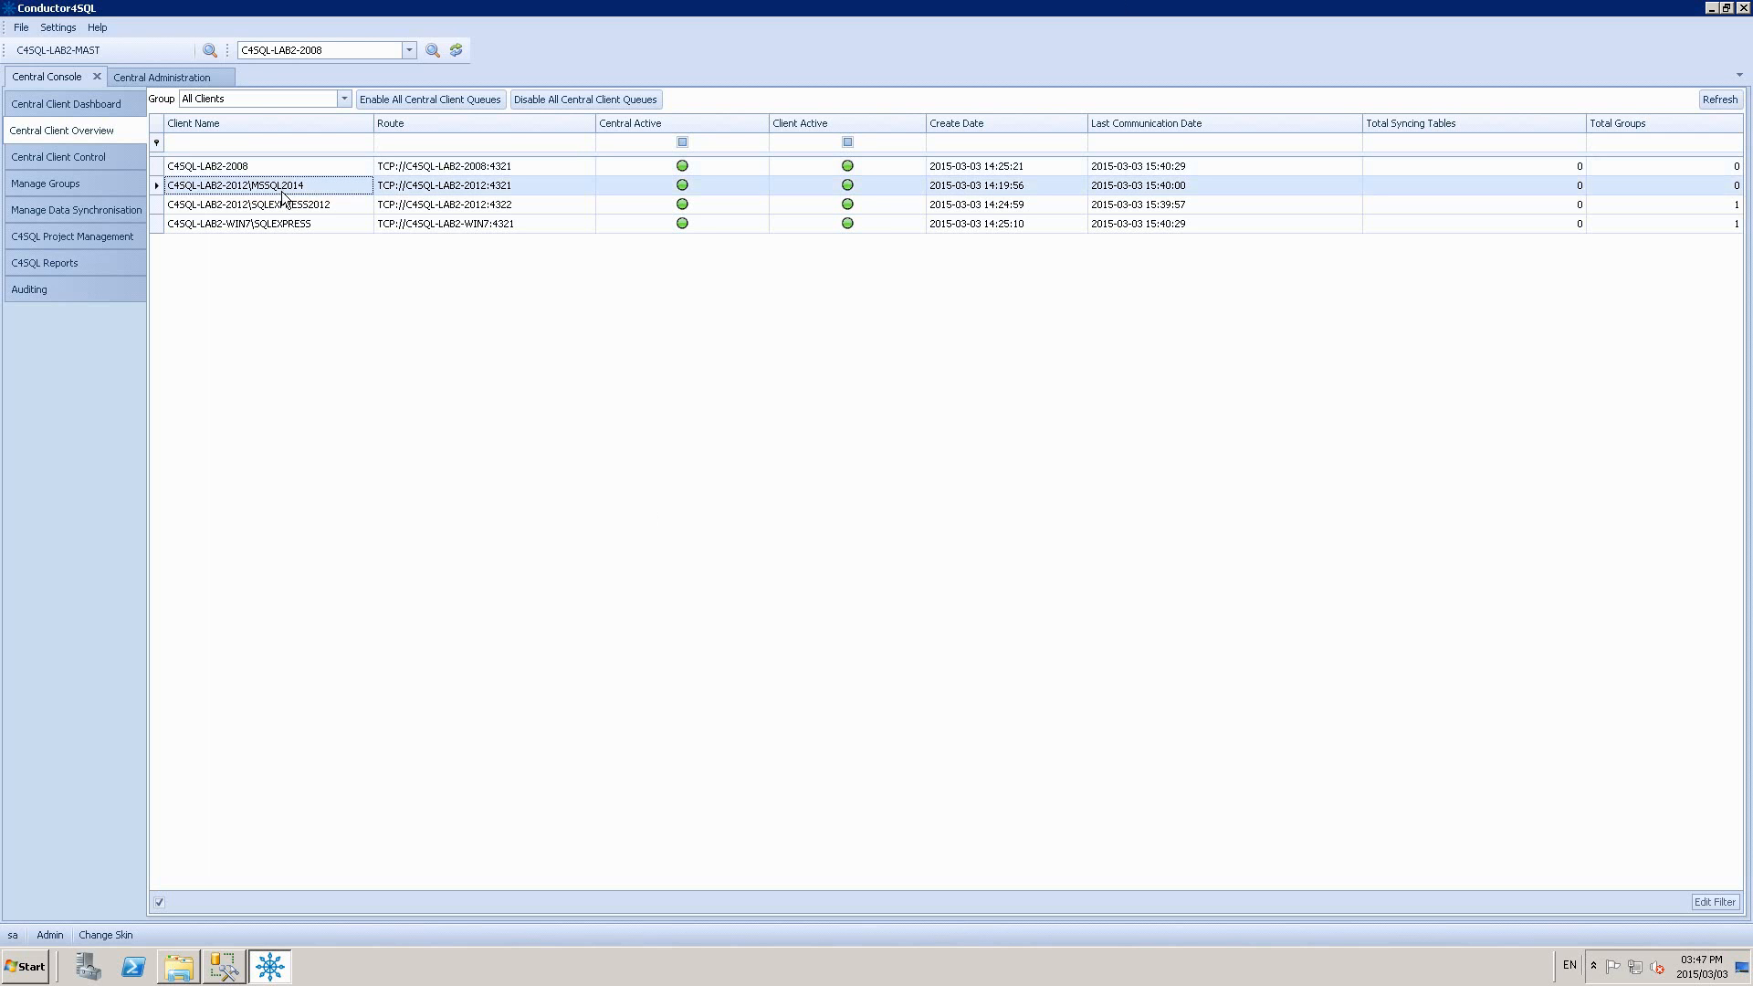
click(288, 208)
click(294, 229)
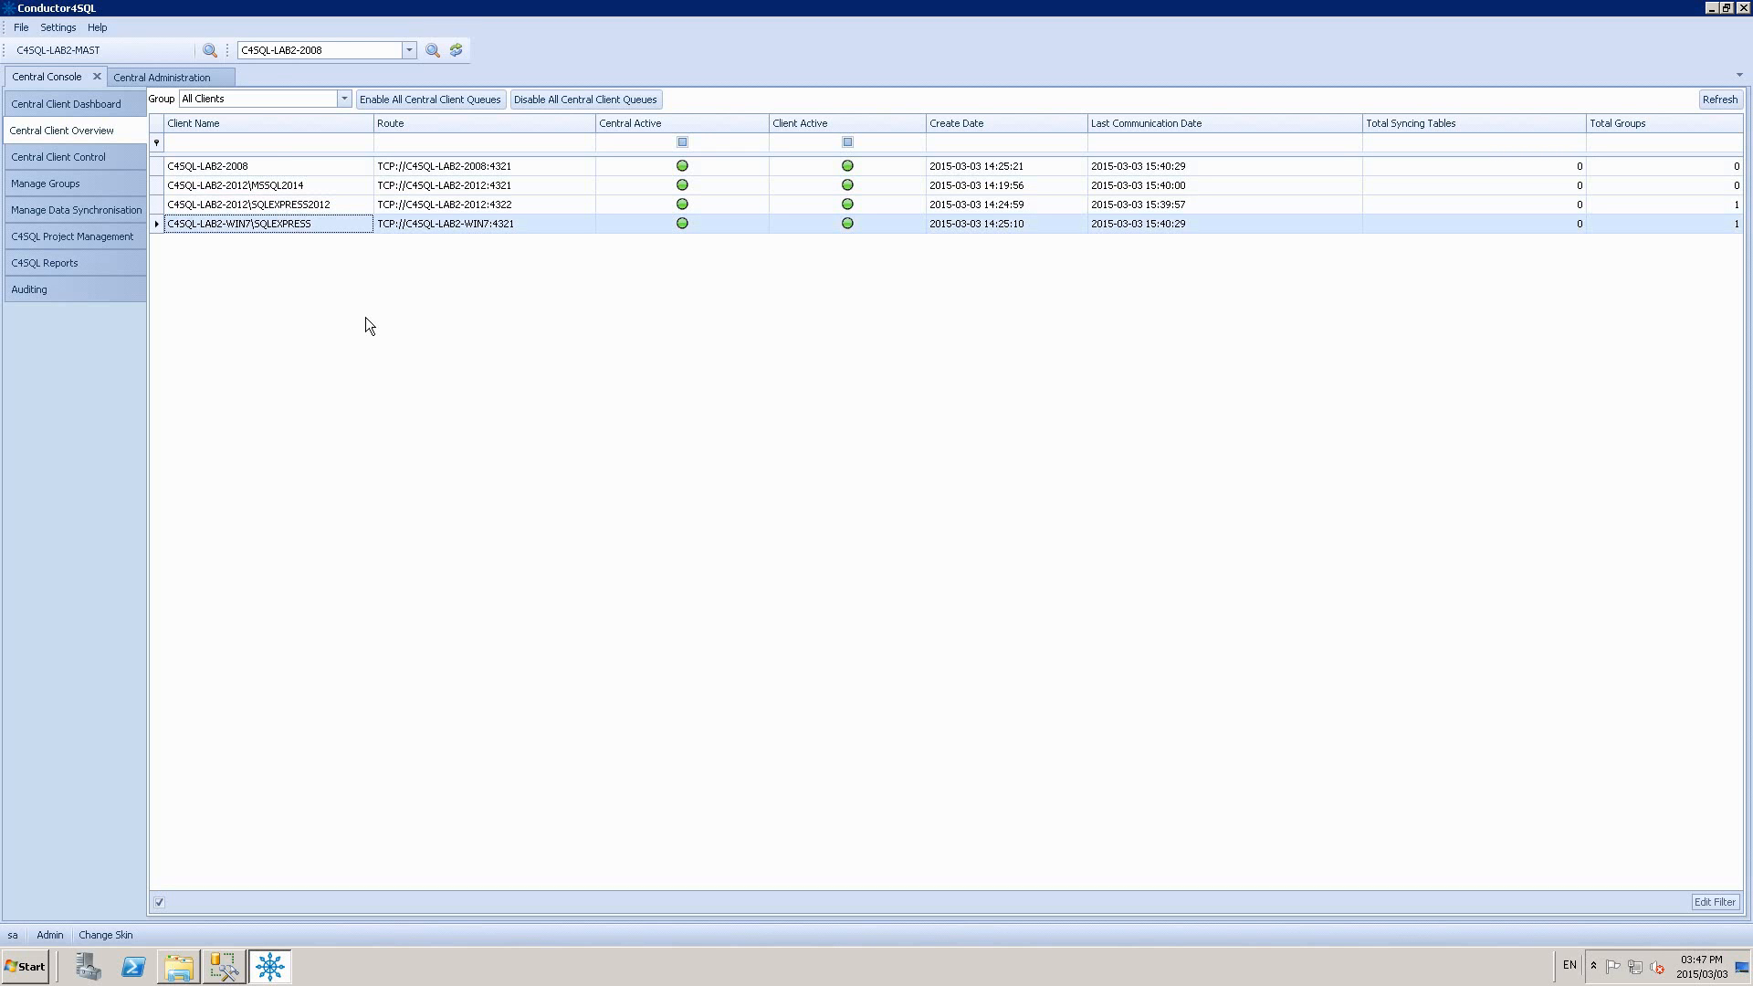
click(50, 158)
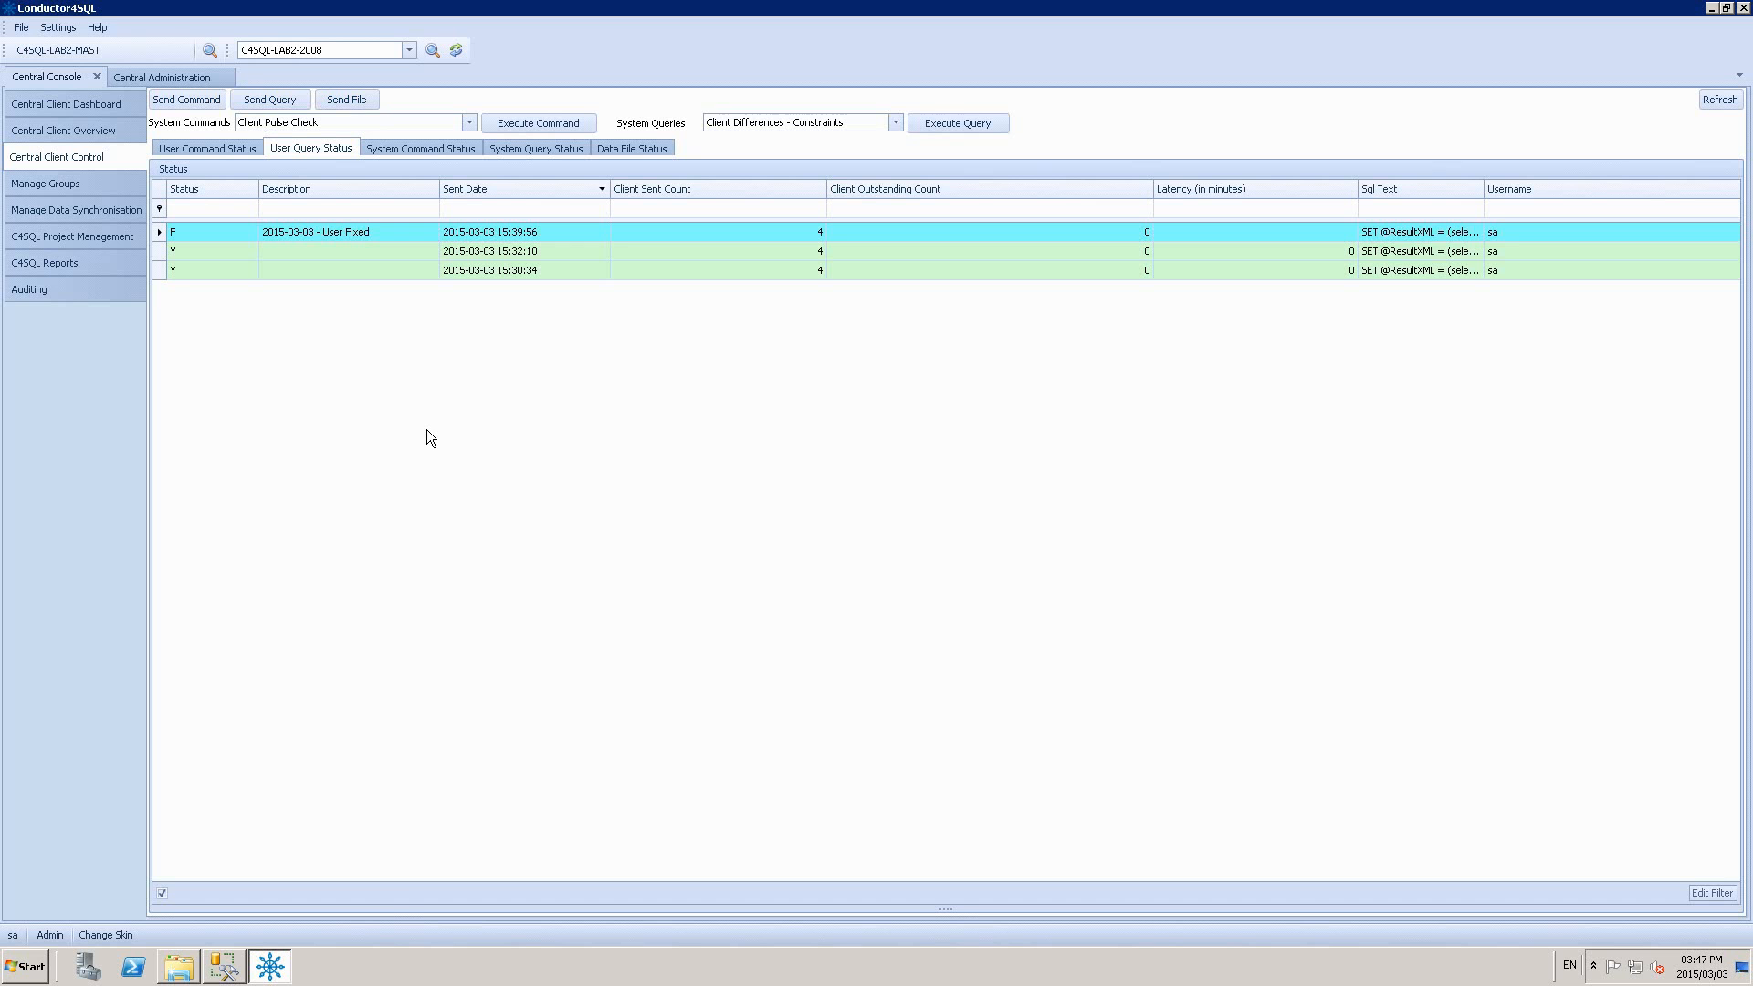
Switch to SQL Server Management Studio and copy the database details and last-backup query, from select through ORDER BY T1.Name, in SQLQuery2.sql
click(235, 964)
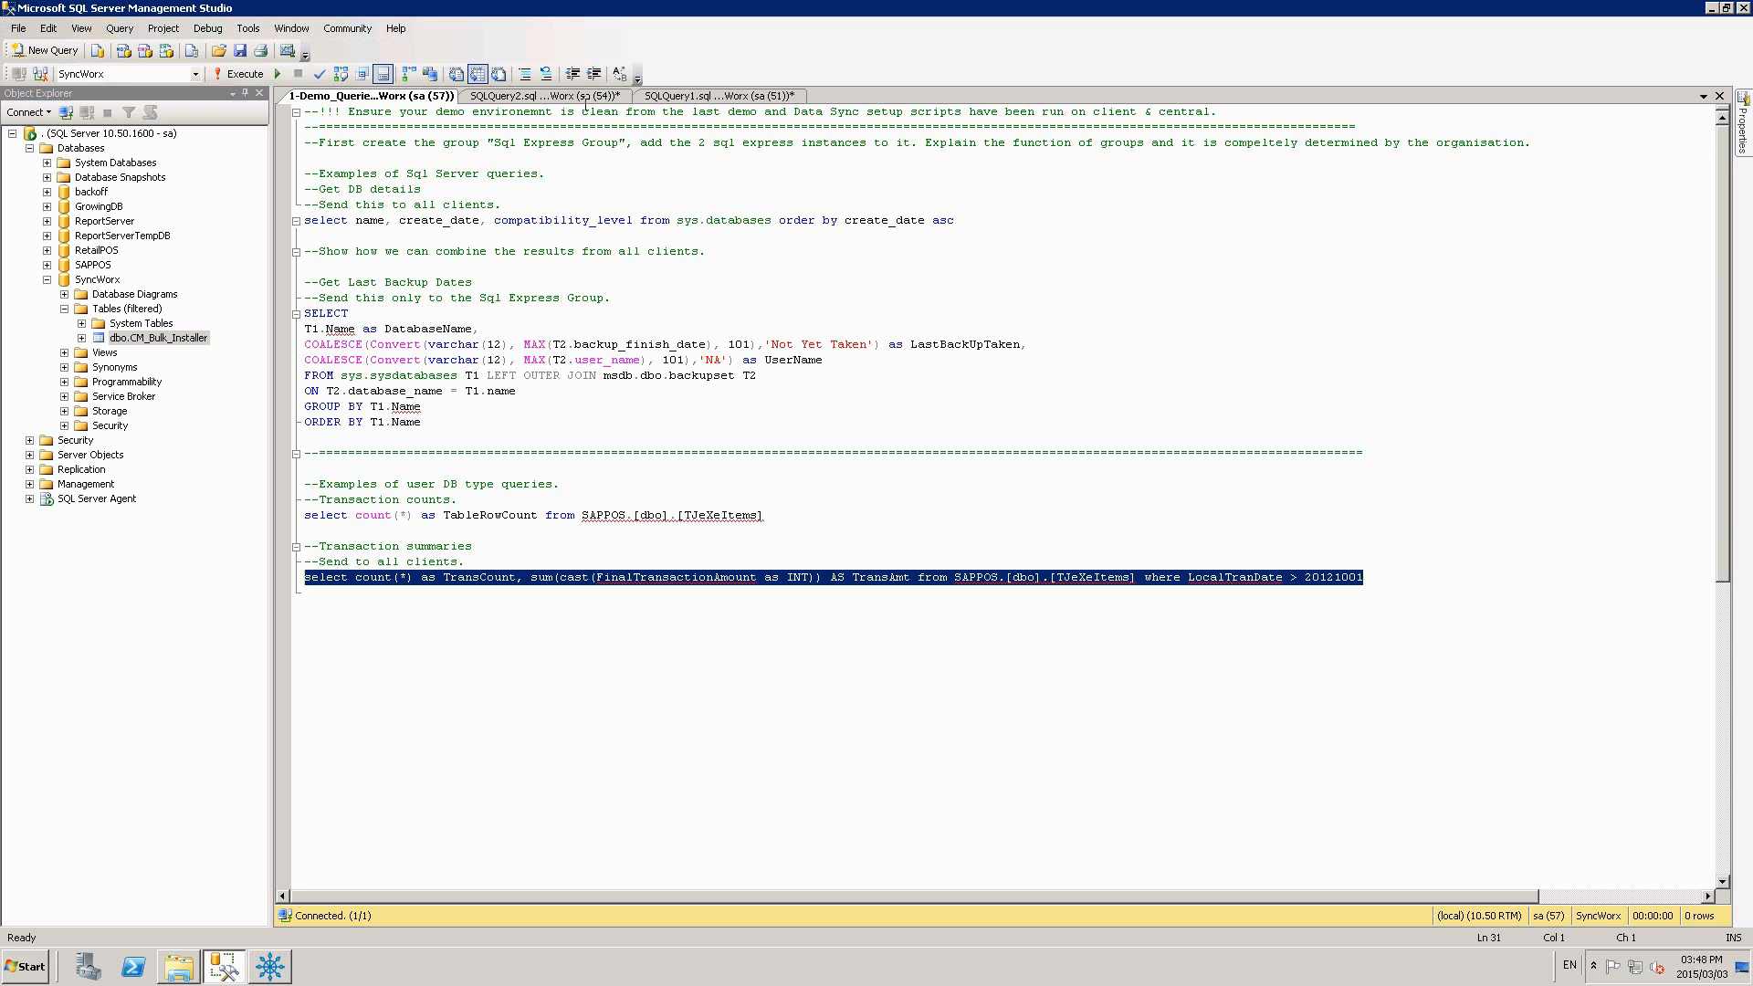
click(583, 97)
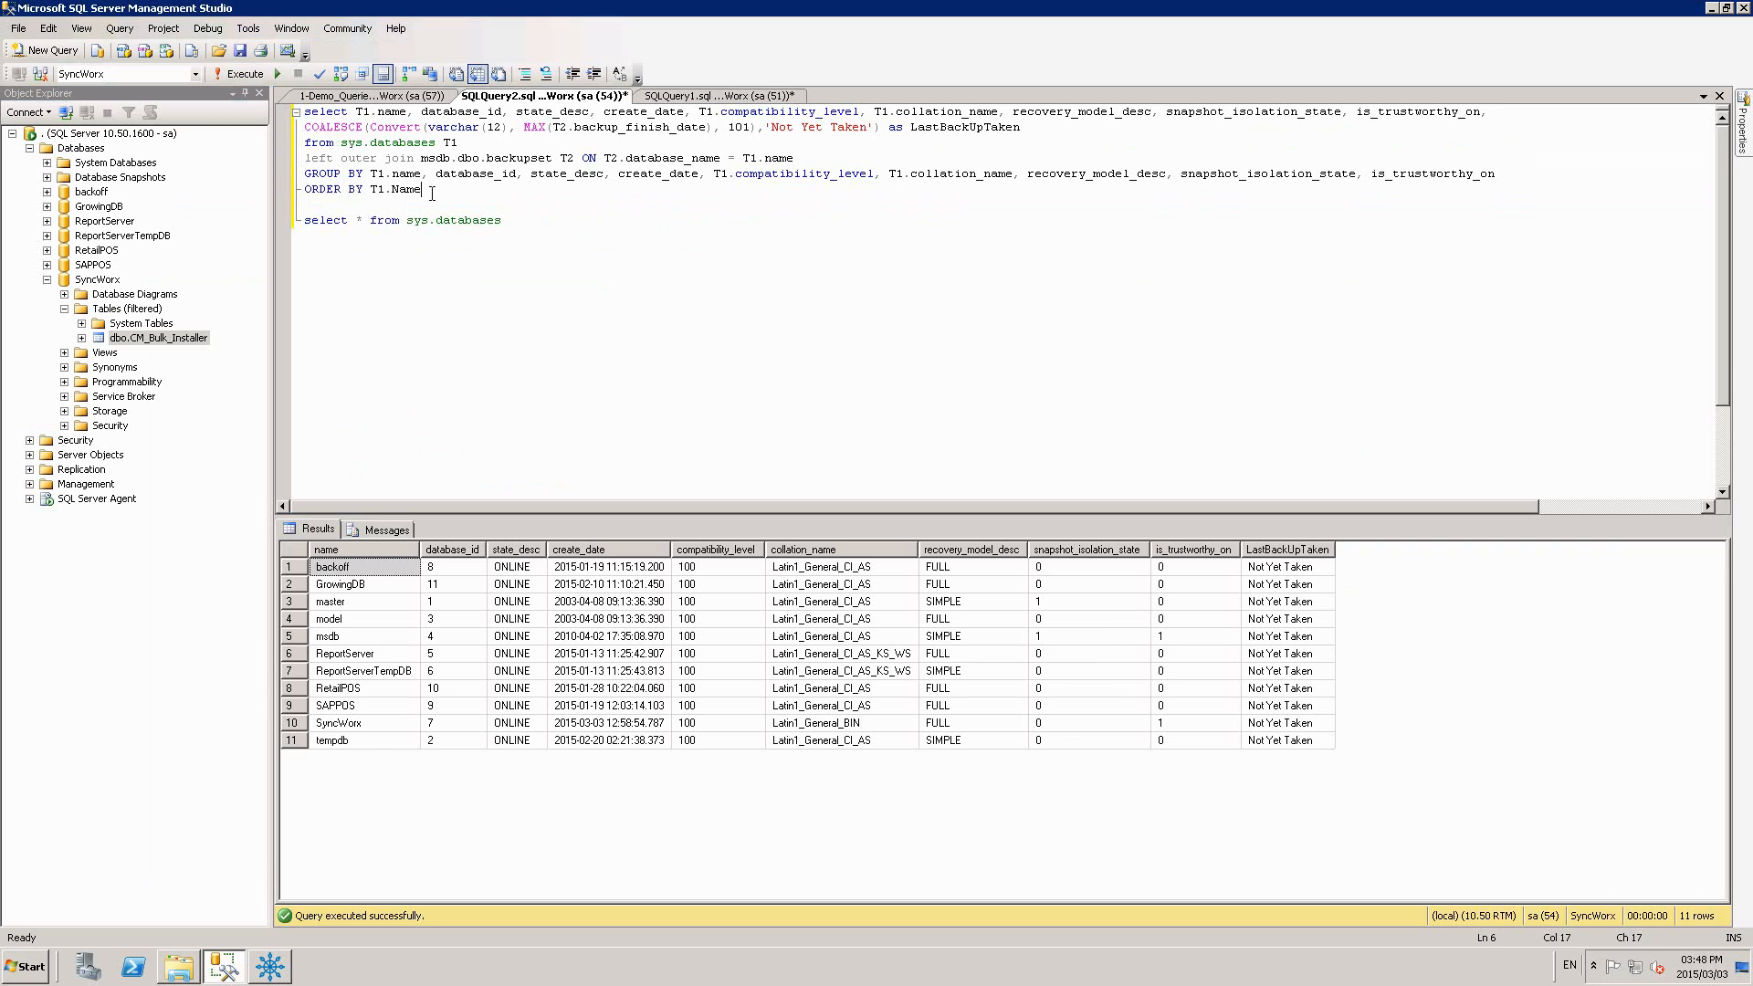
shift+click(305, 113)
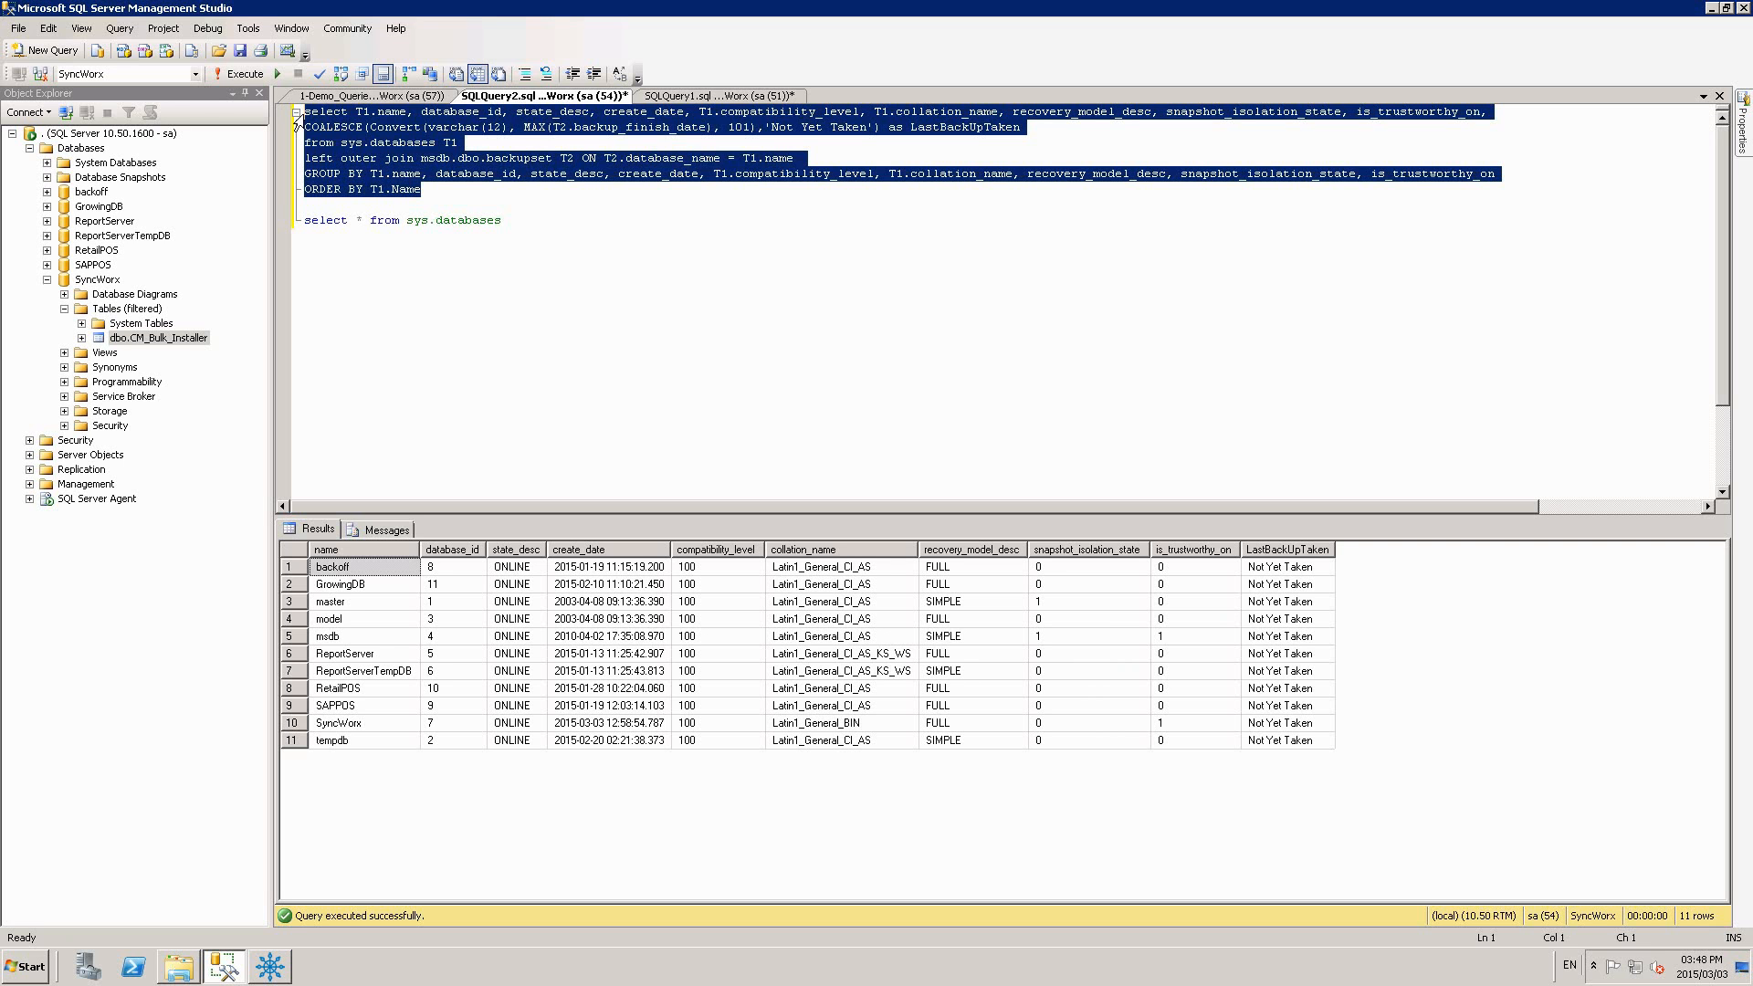
click(428, 192)
key(shift+Up)
key(shift+Up)
key(shift+Up)
key(shift+Up)
key(shift+Up)
key(shift+Home)
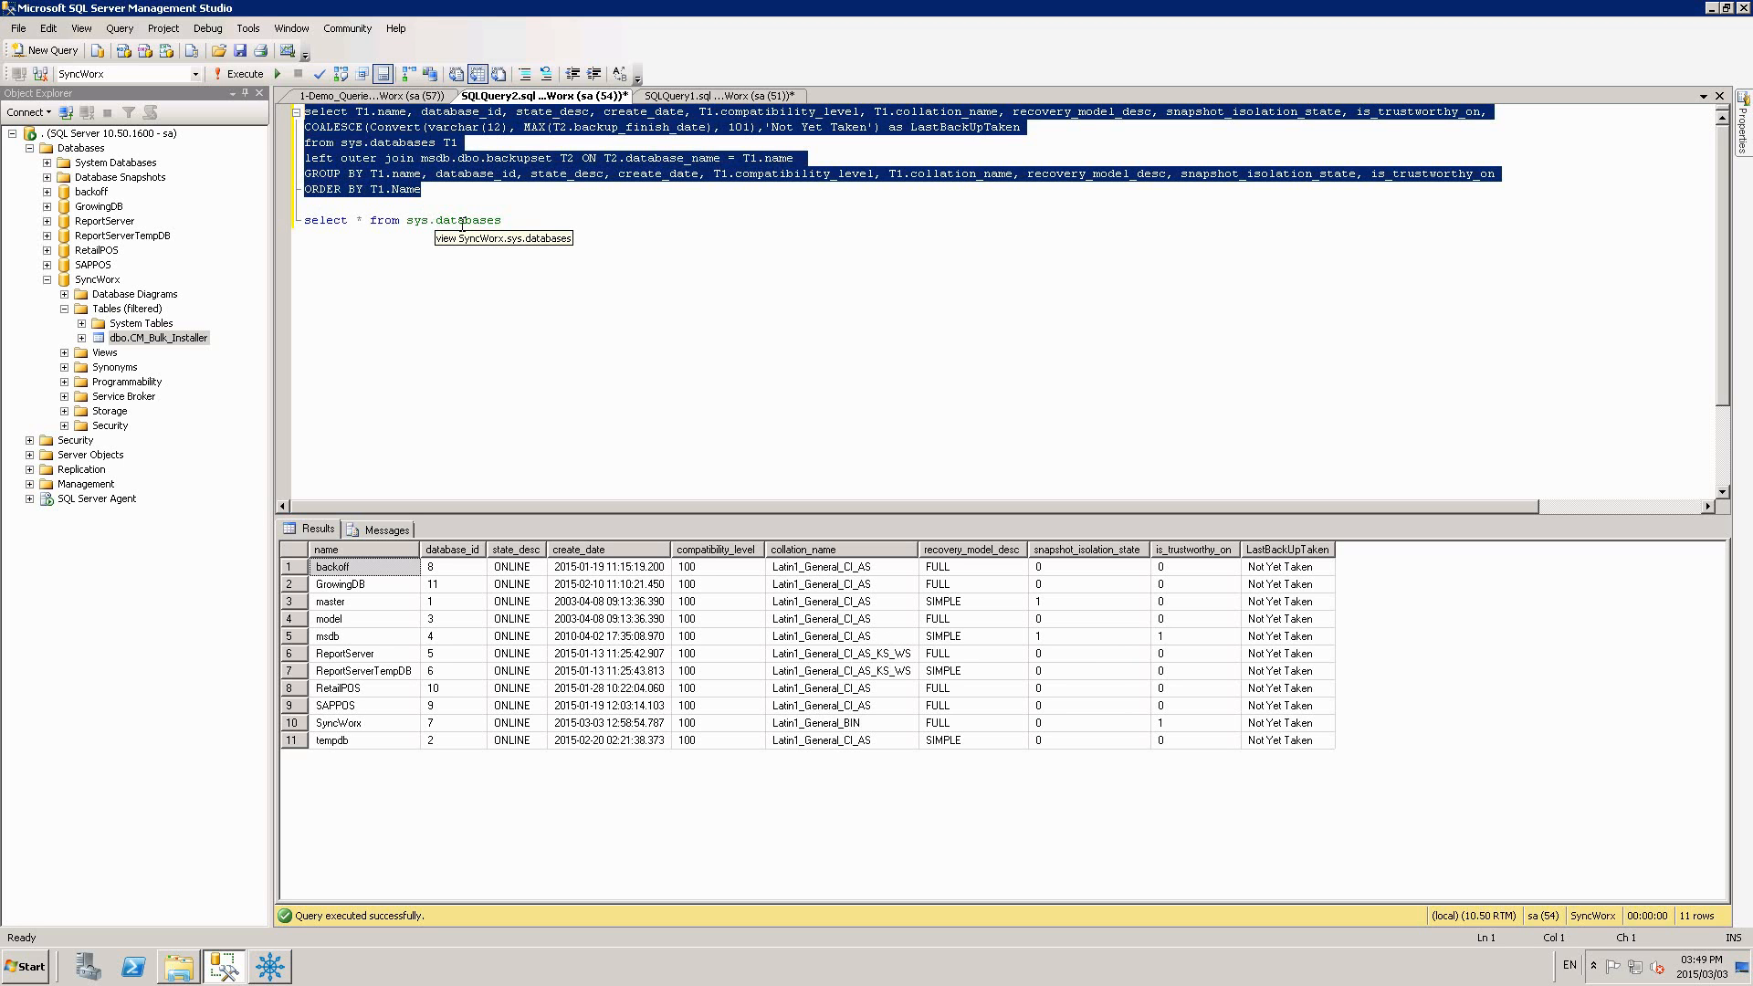
Switch back to Conductor4SQL, submit the copied database details query as a user query to all clients, and close the request monitor
key(alt+Tab)
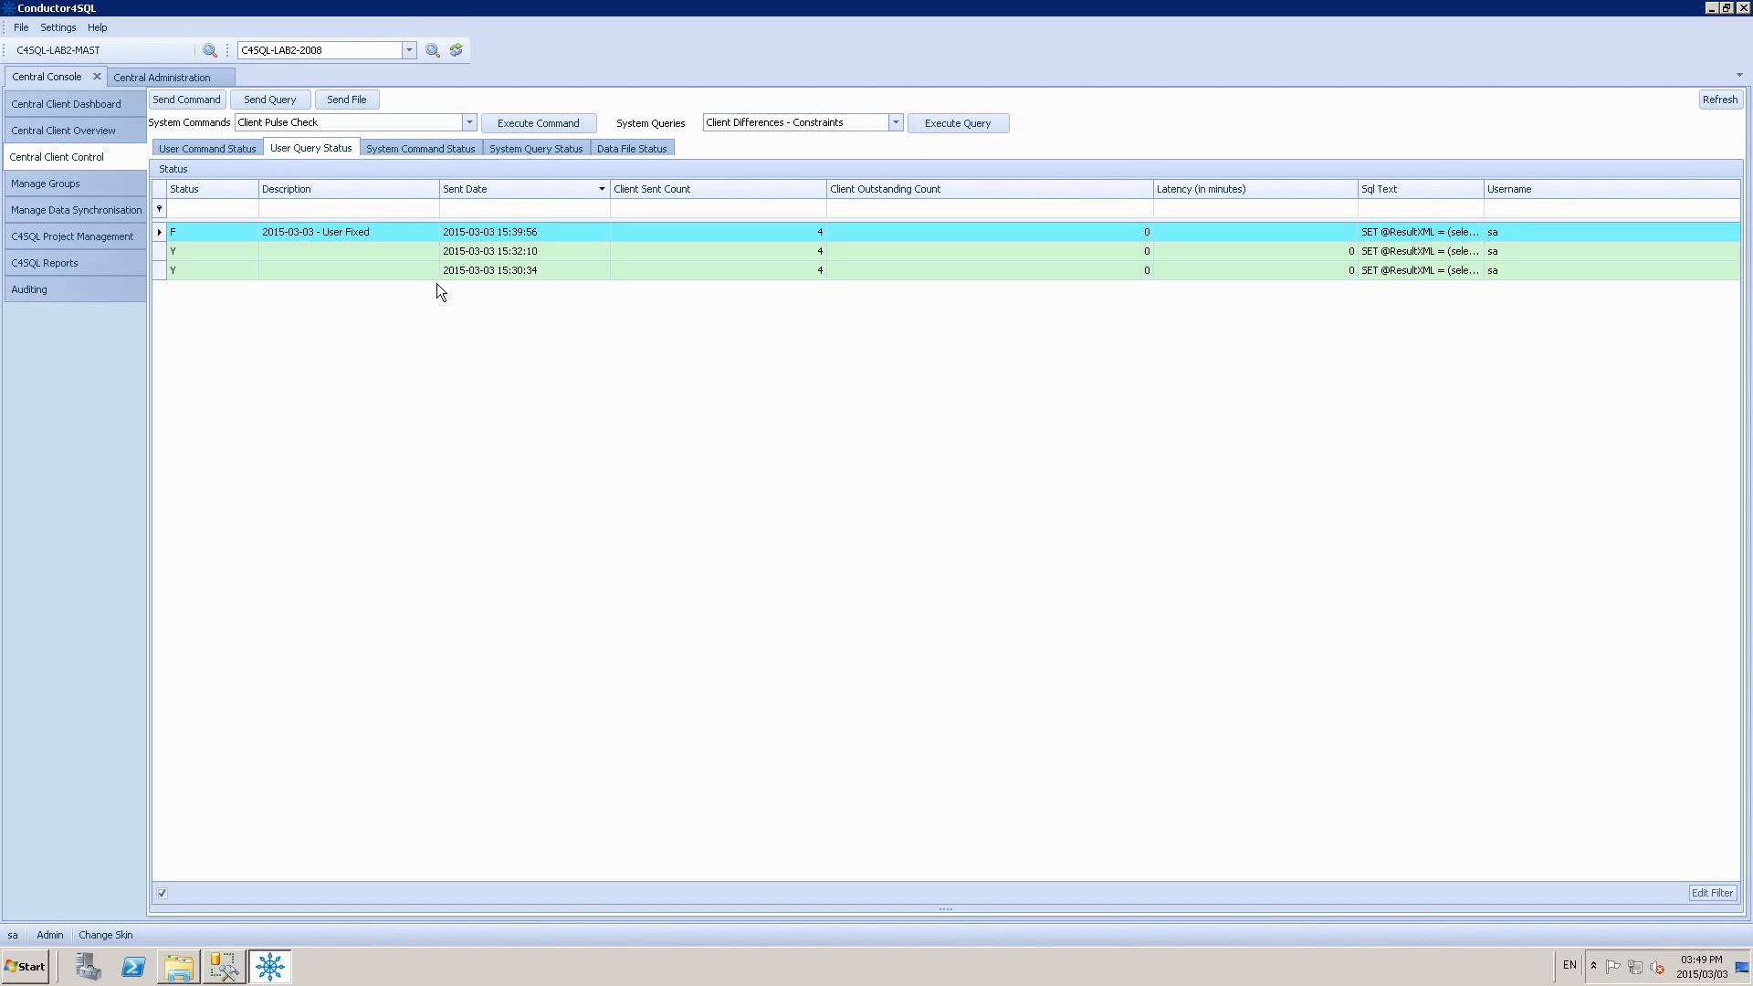
click(275, 99)
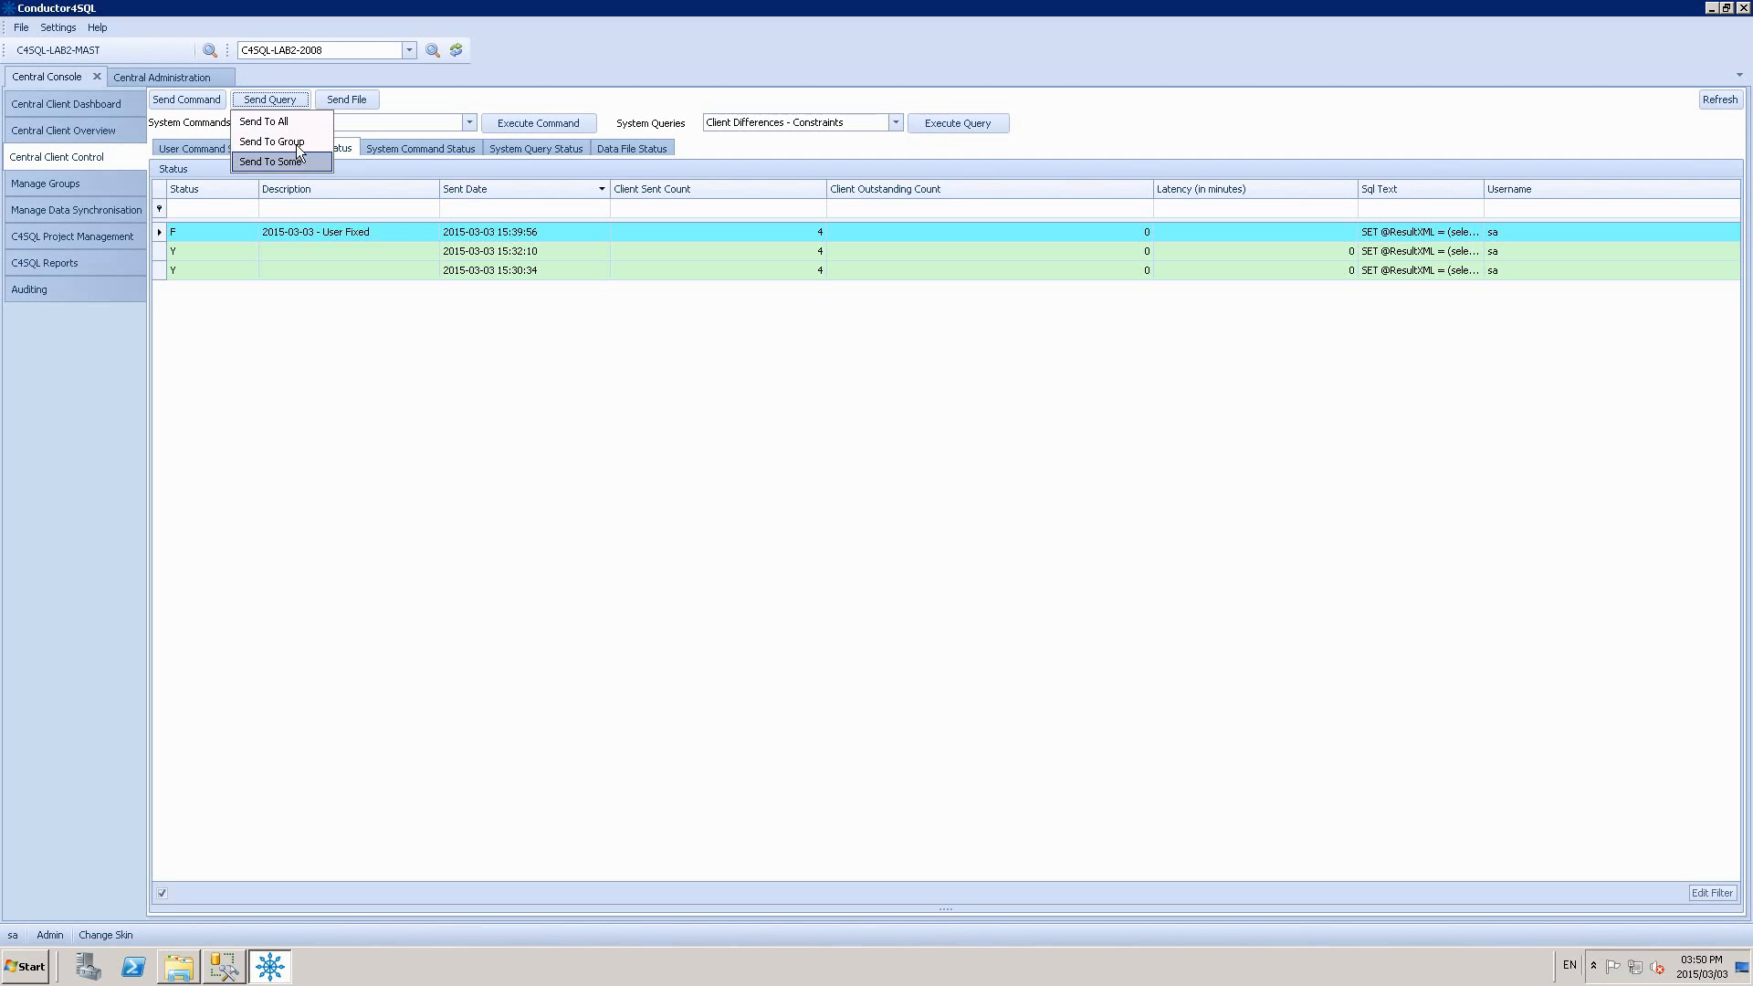
click(282, 122)
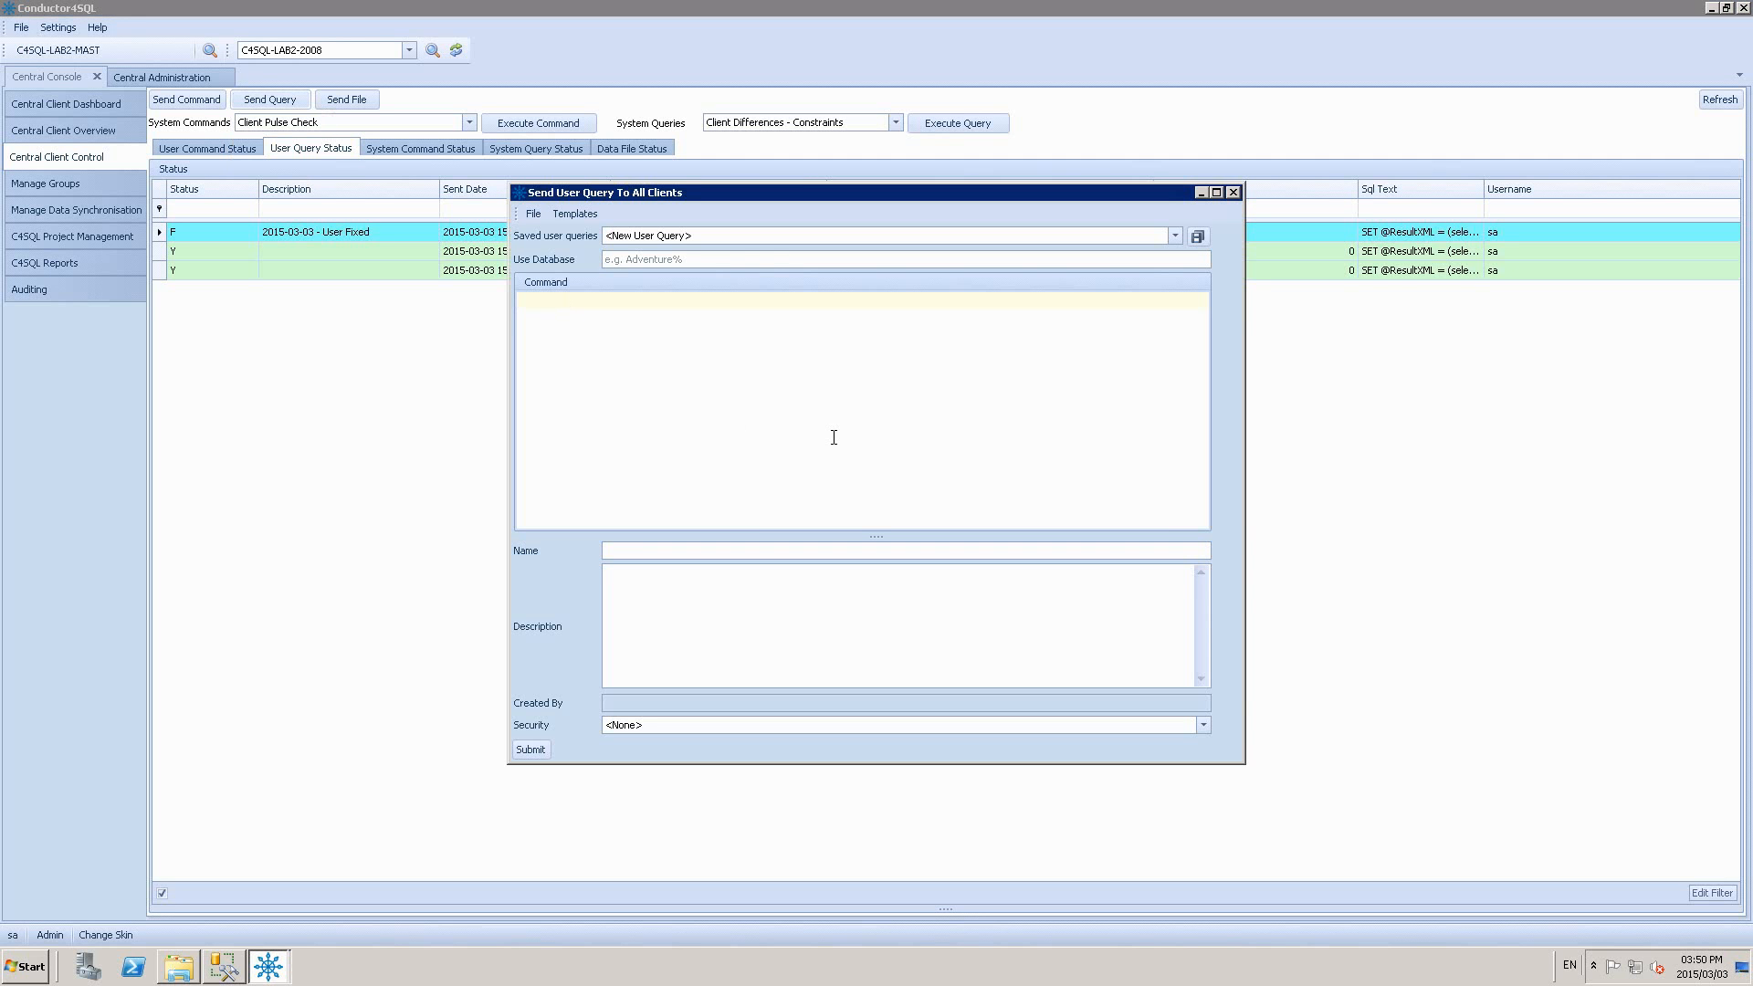
key(ctrl+v)
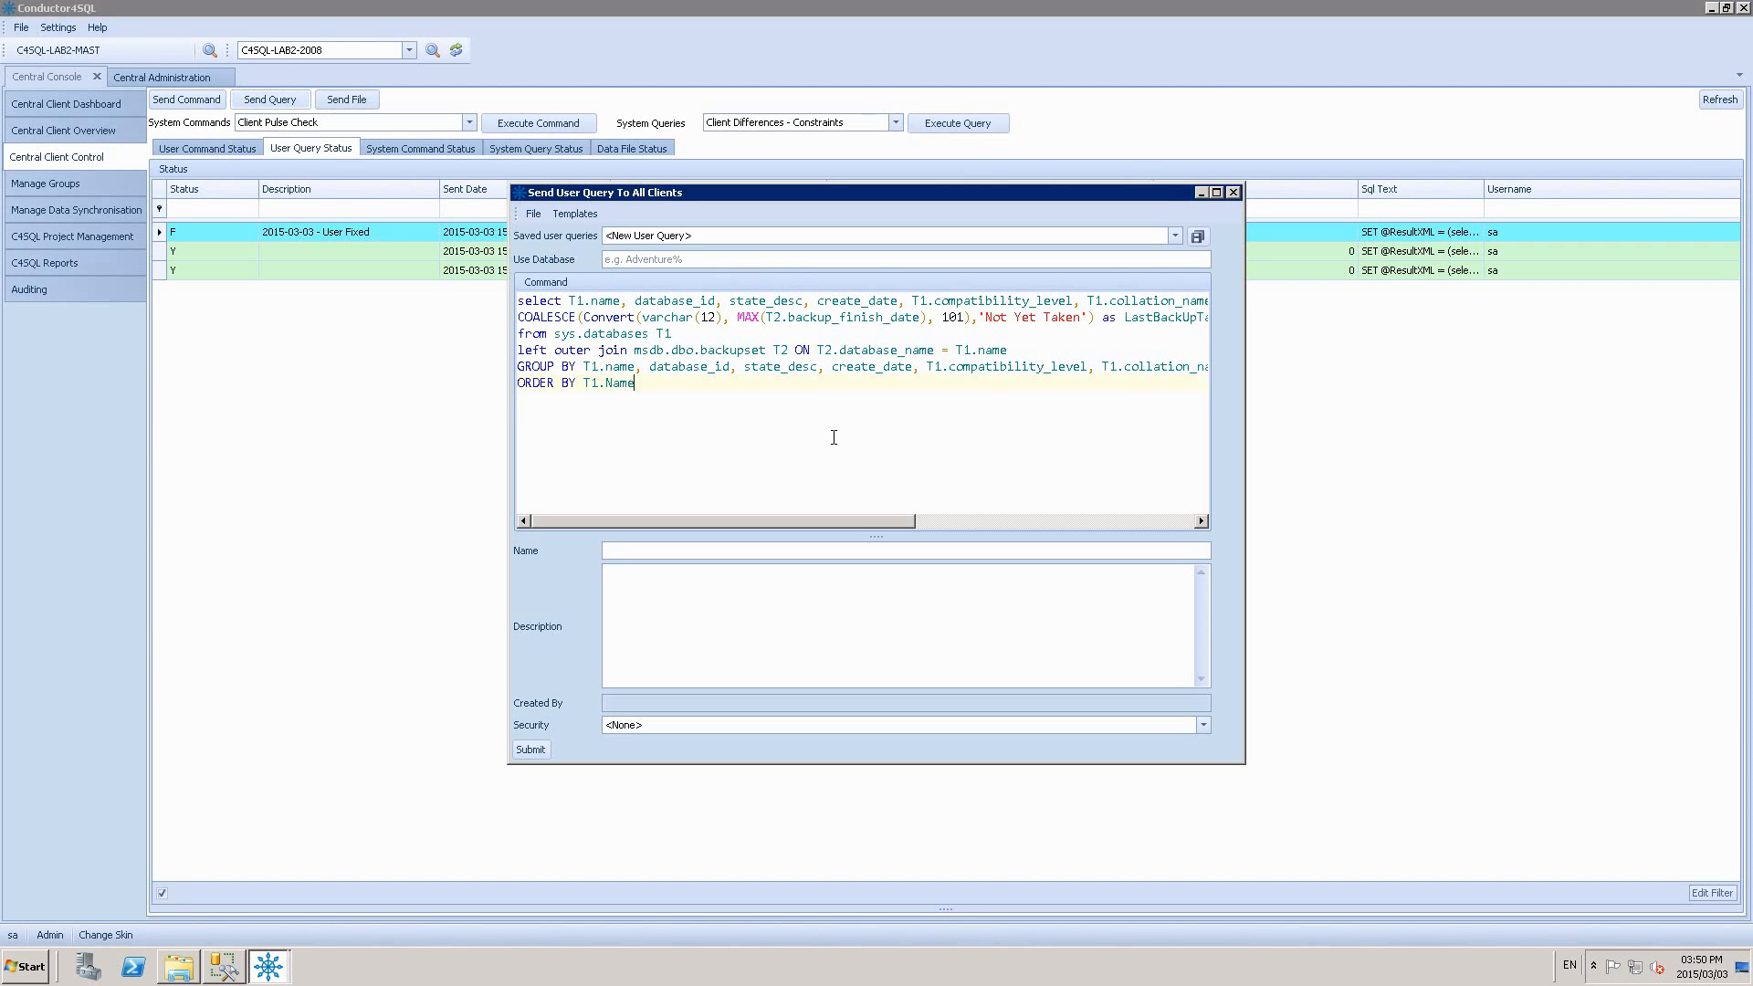
click(530, 750)
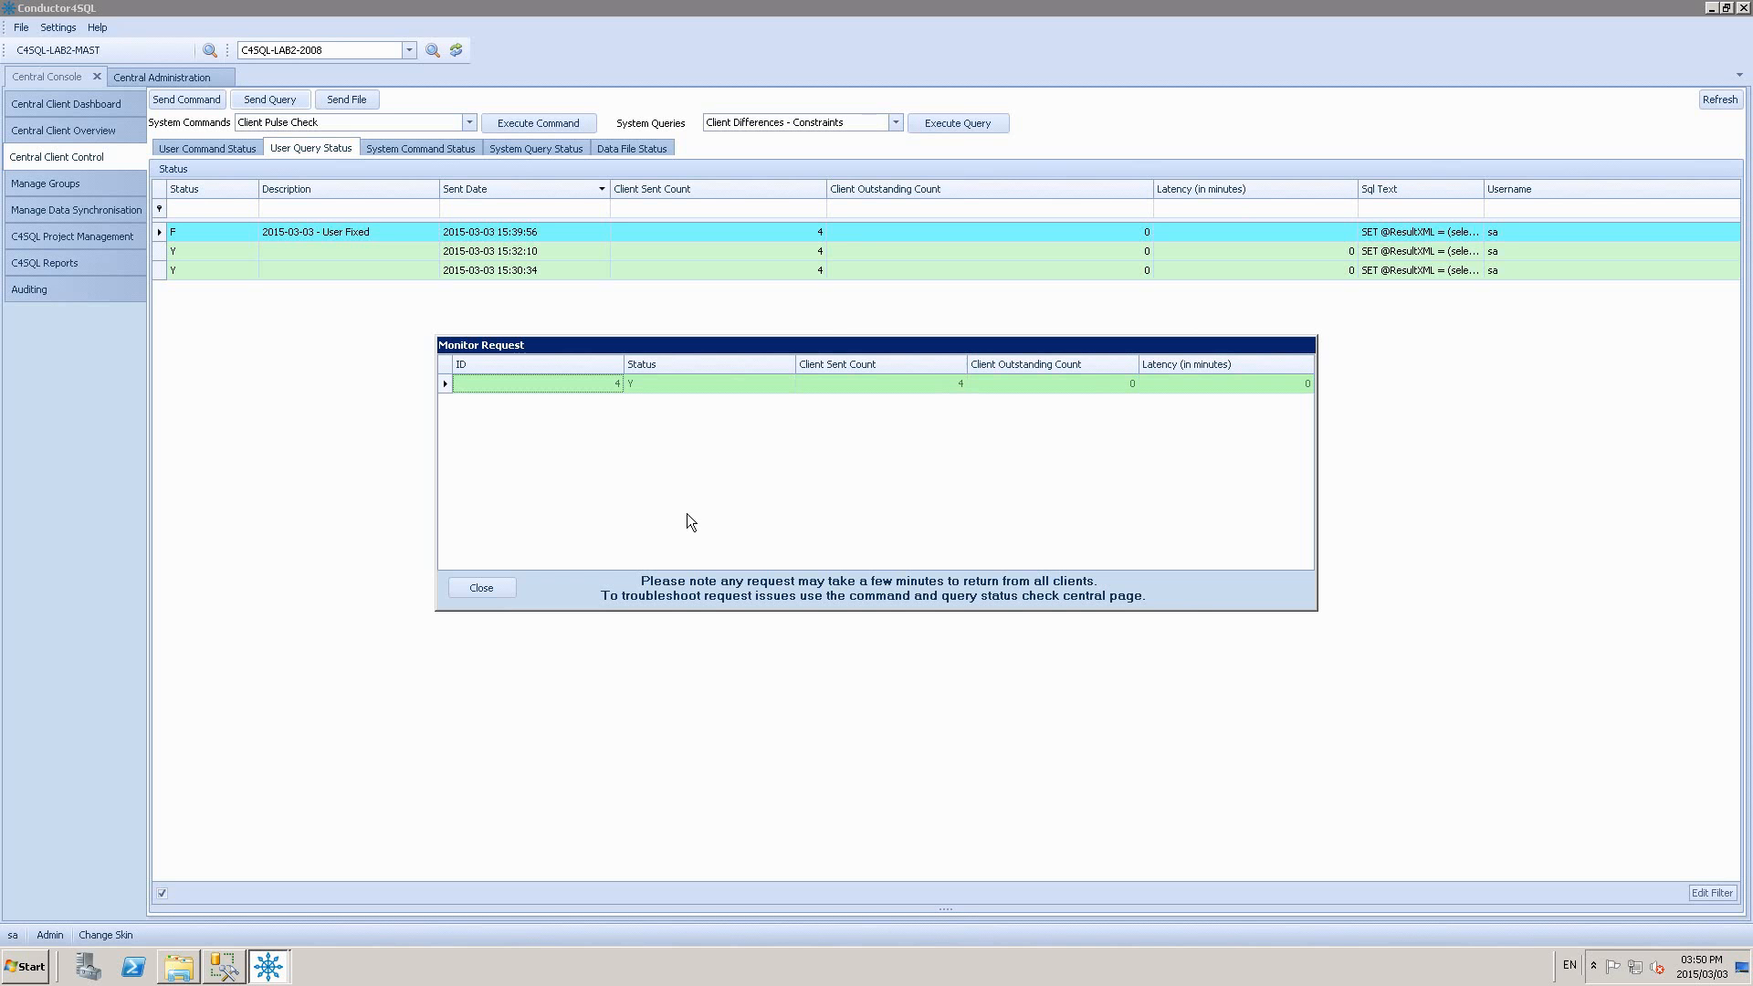
click(491, 590)
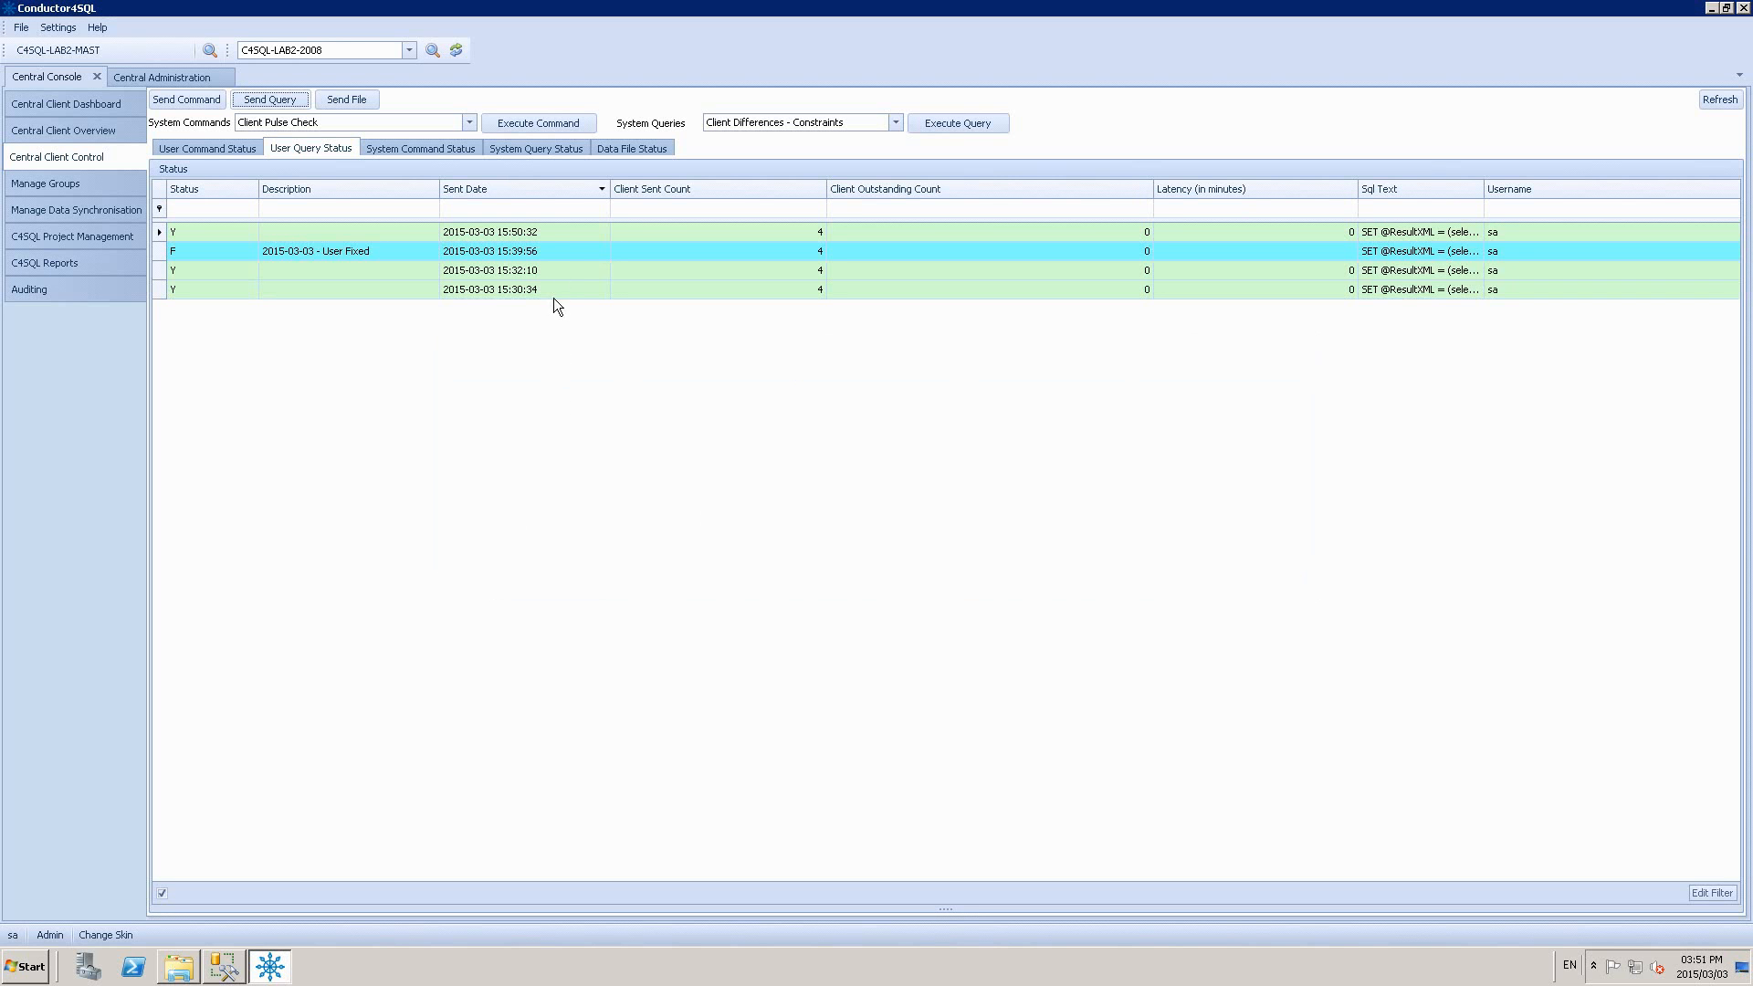
Open the combined results from all clients for the newest user query and best-fit all result columns
click(545, 232)
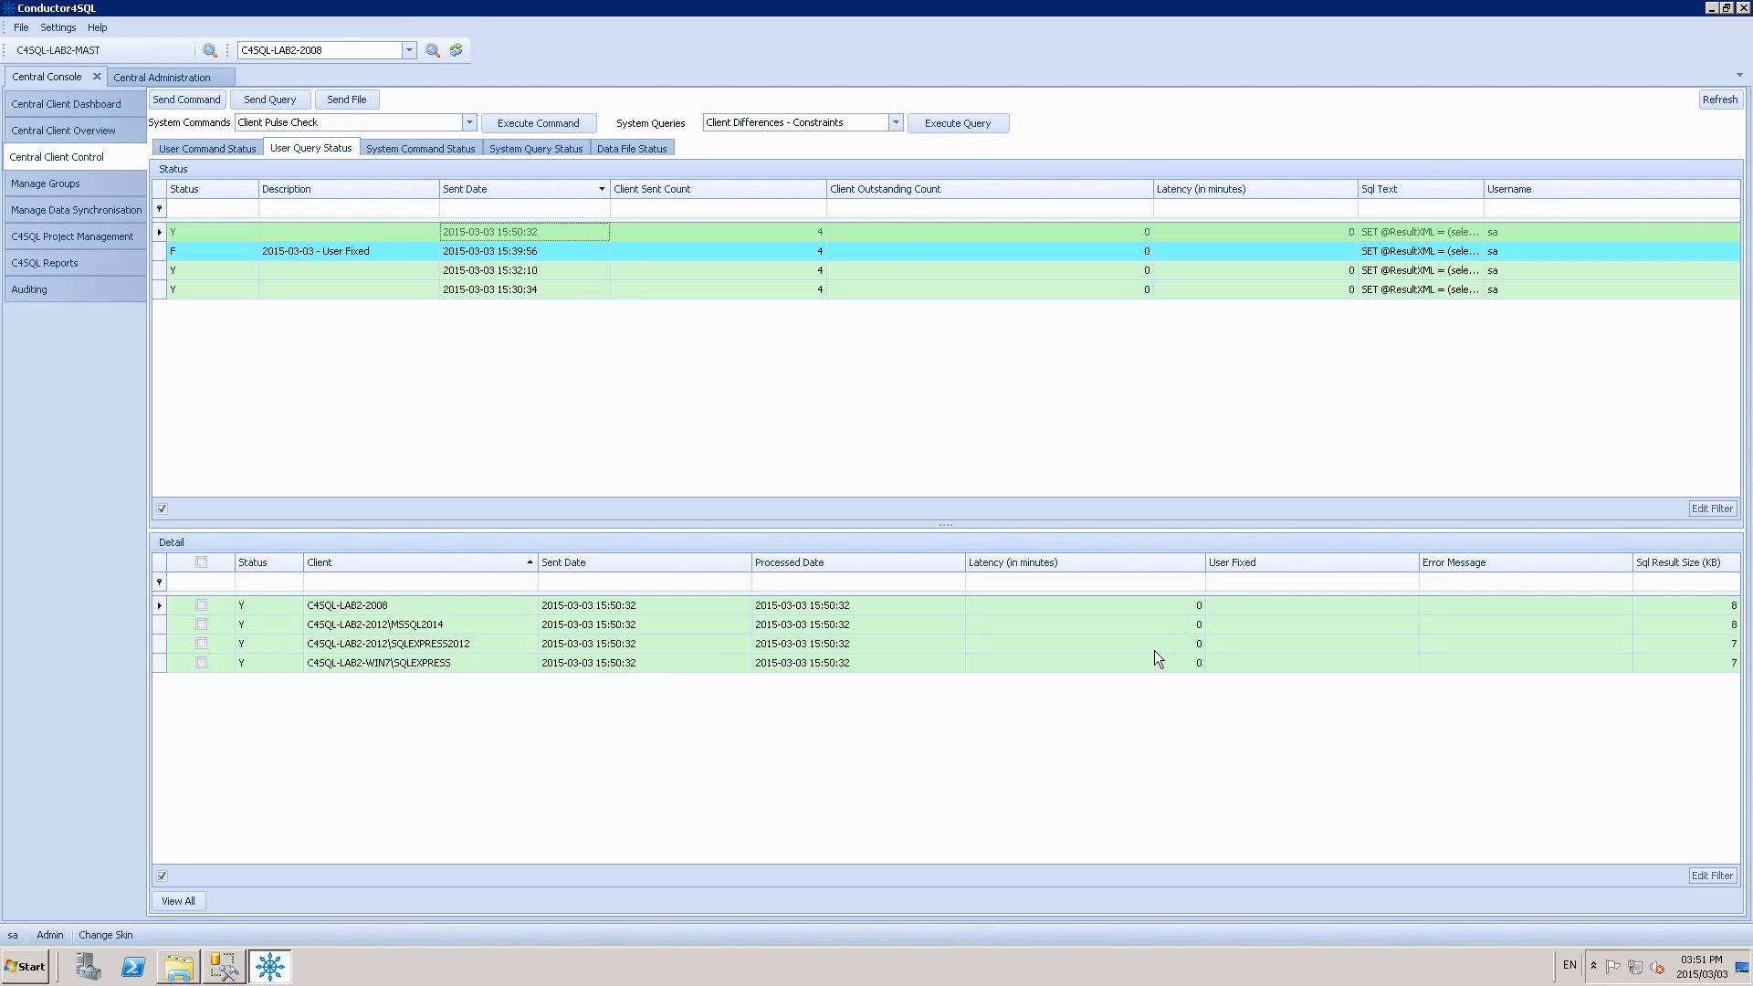
click(178, 901)
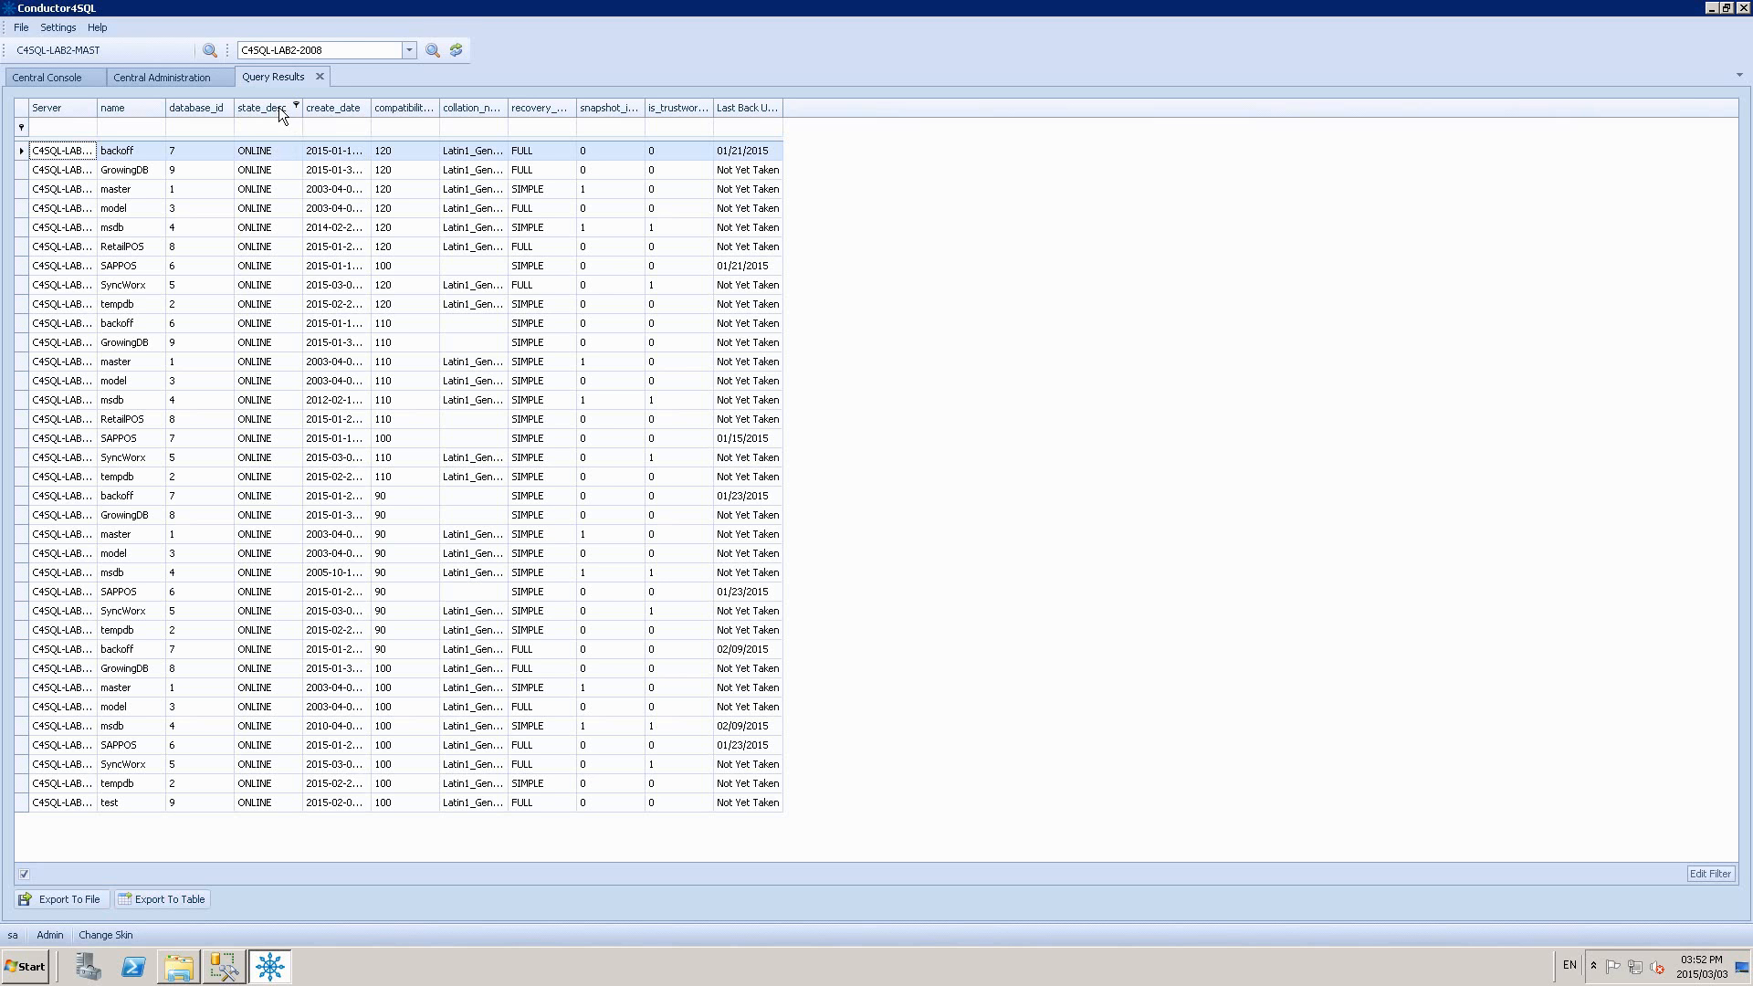
right_click(343, 108)
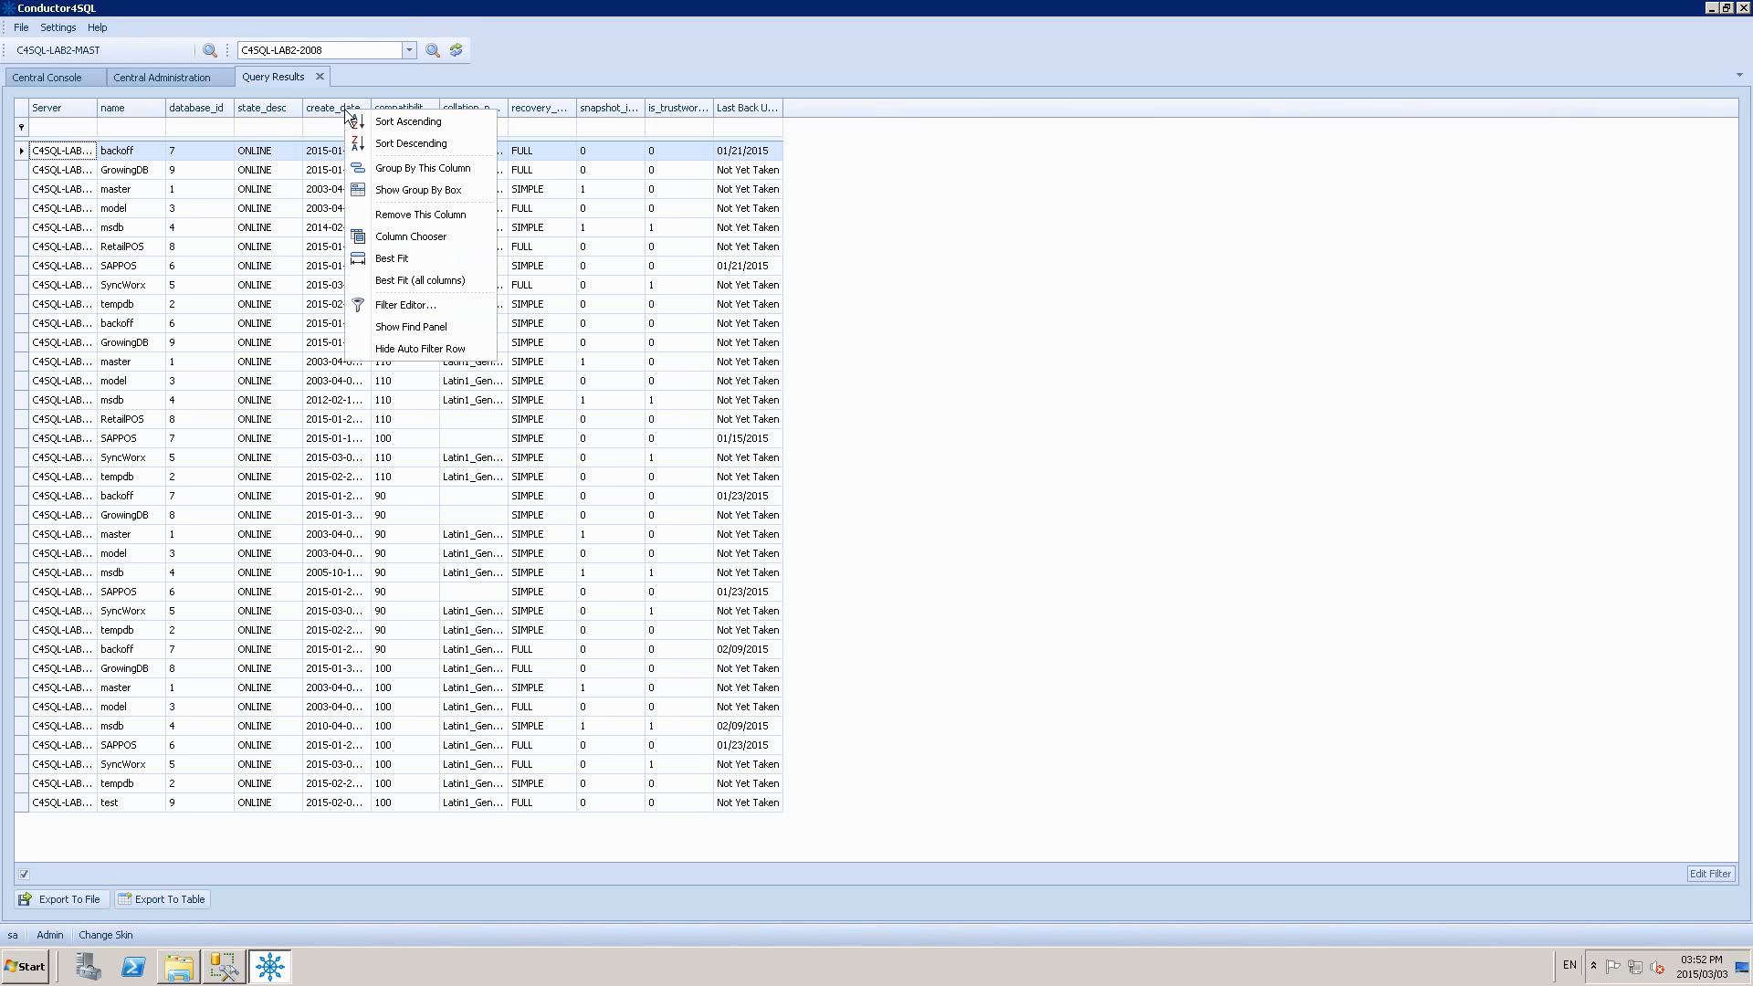
click(430, 281)
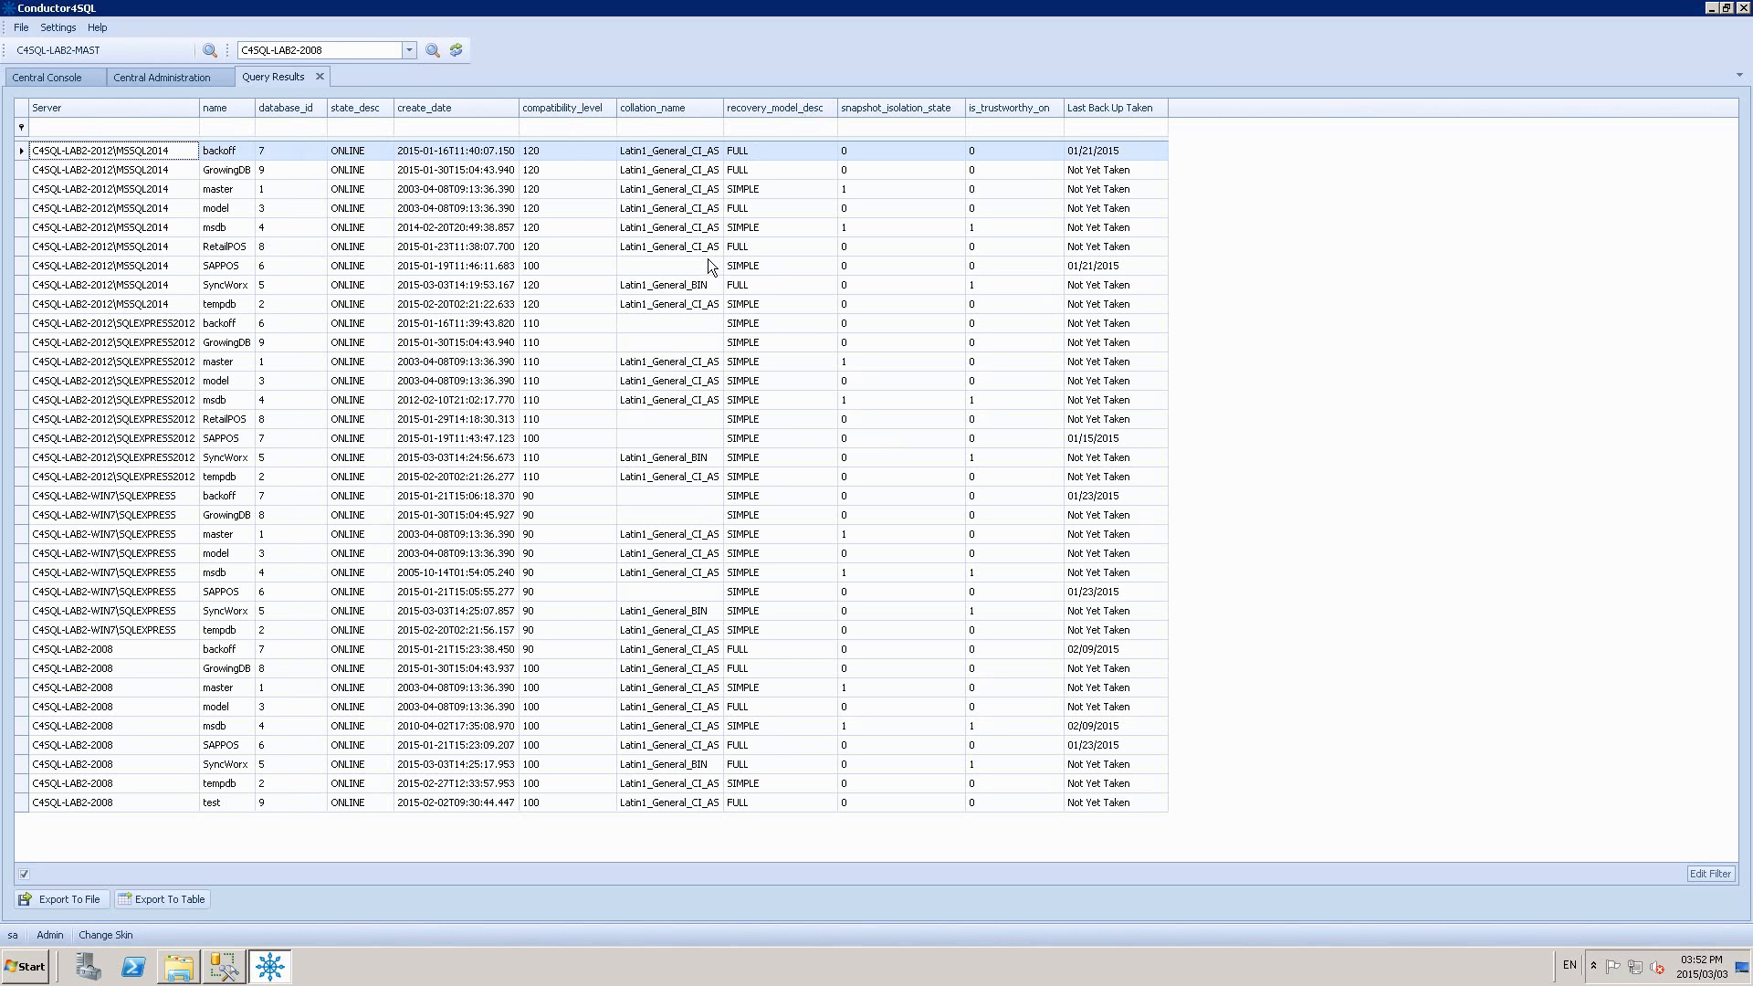
Filter the query results to the database name master using the column's value list, and restore all rows
click(250, 106)
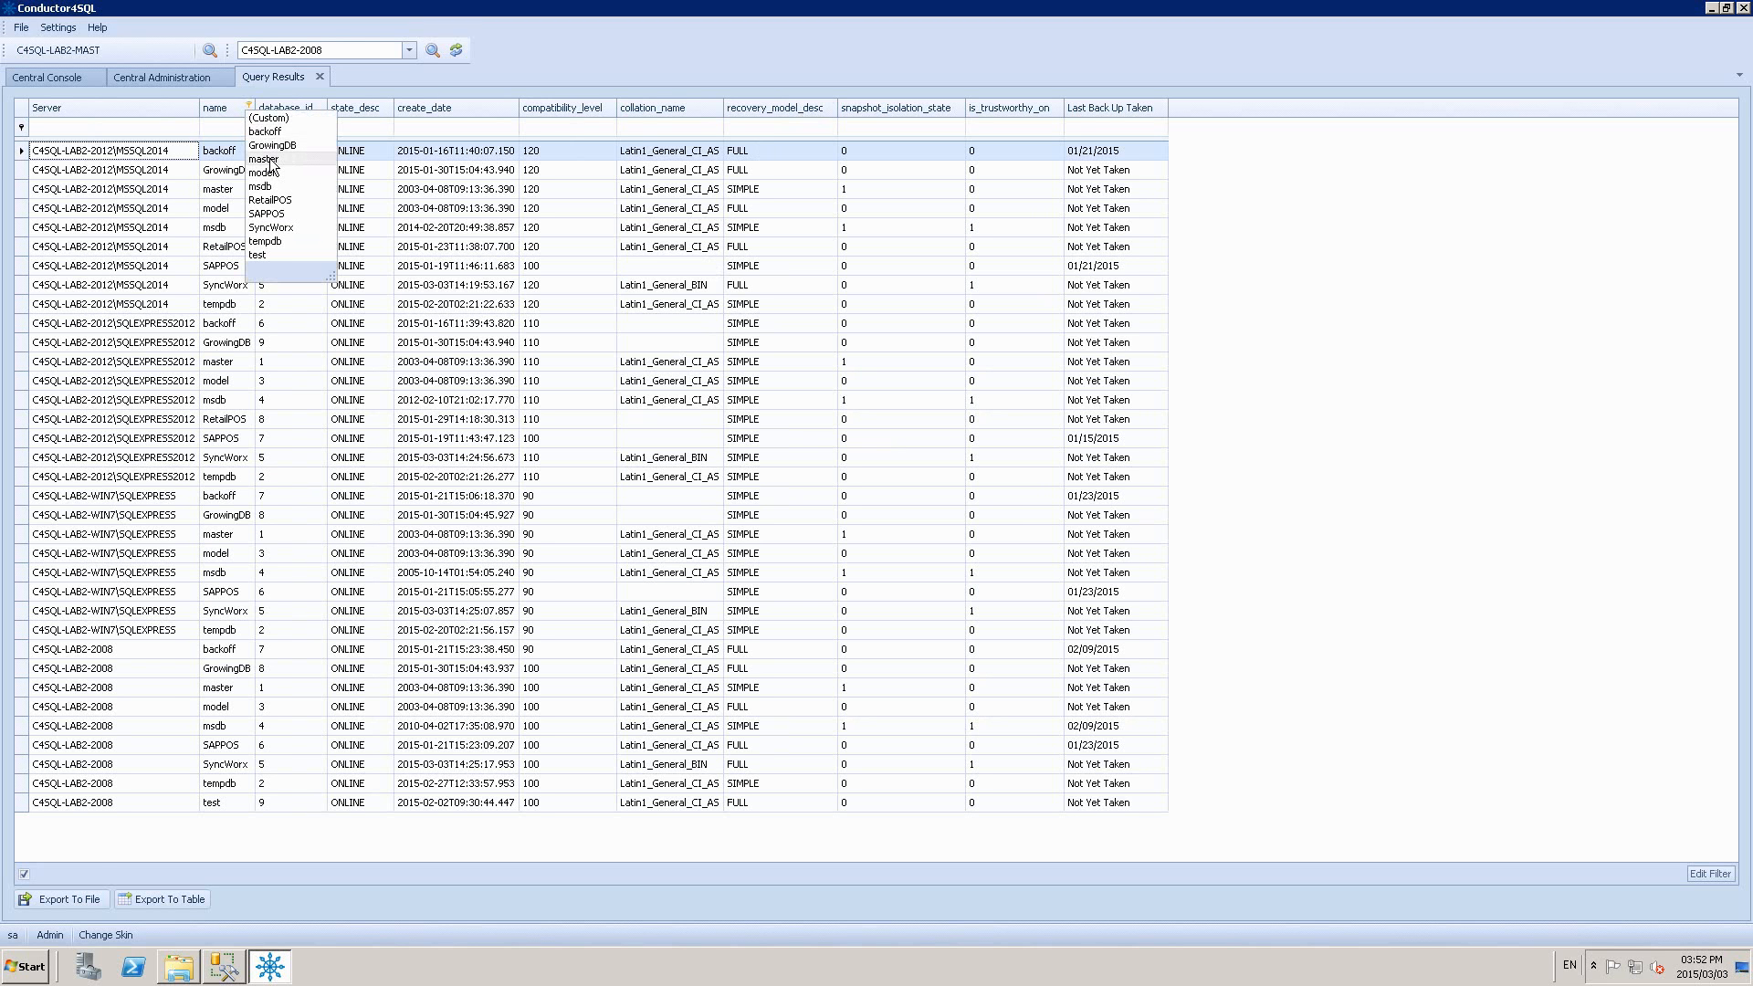
click(264, 159)
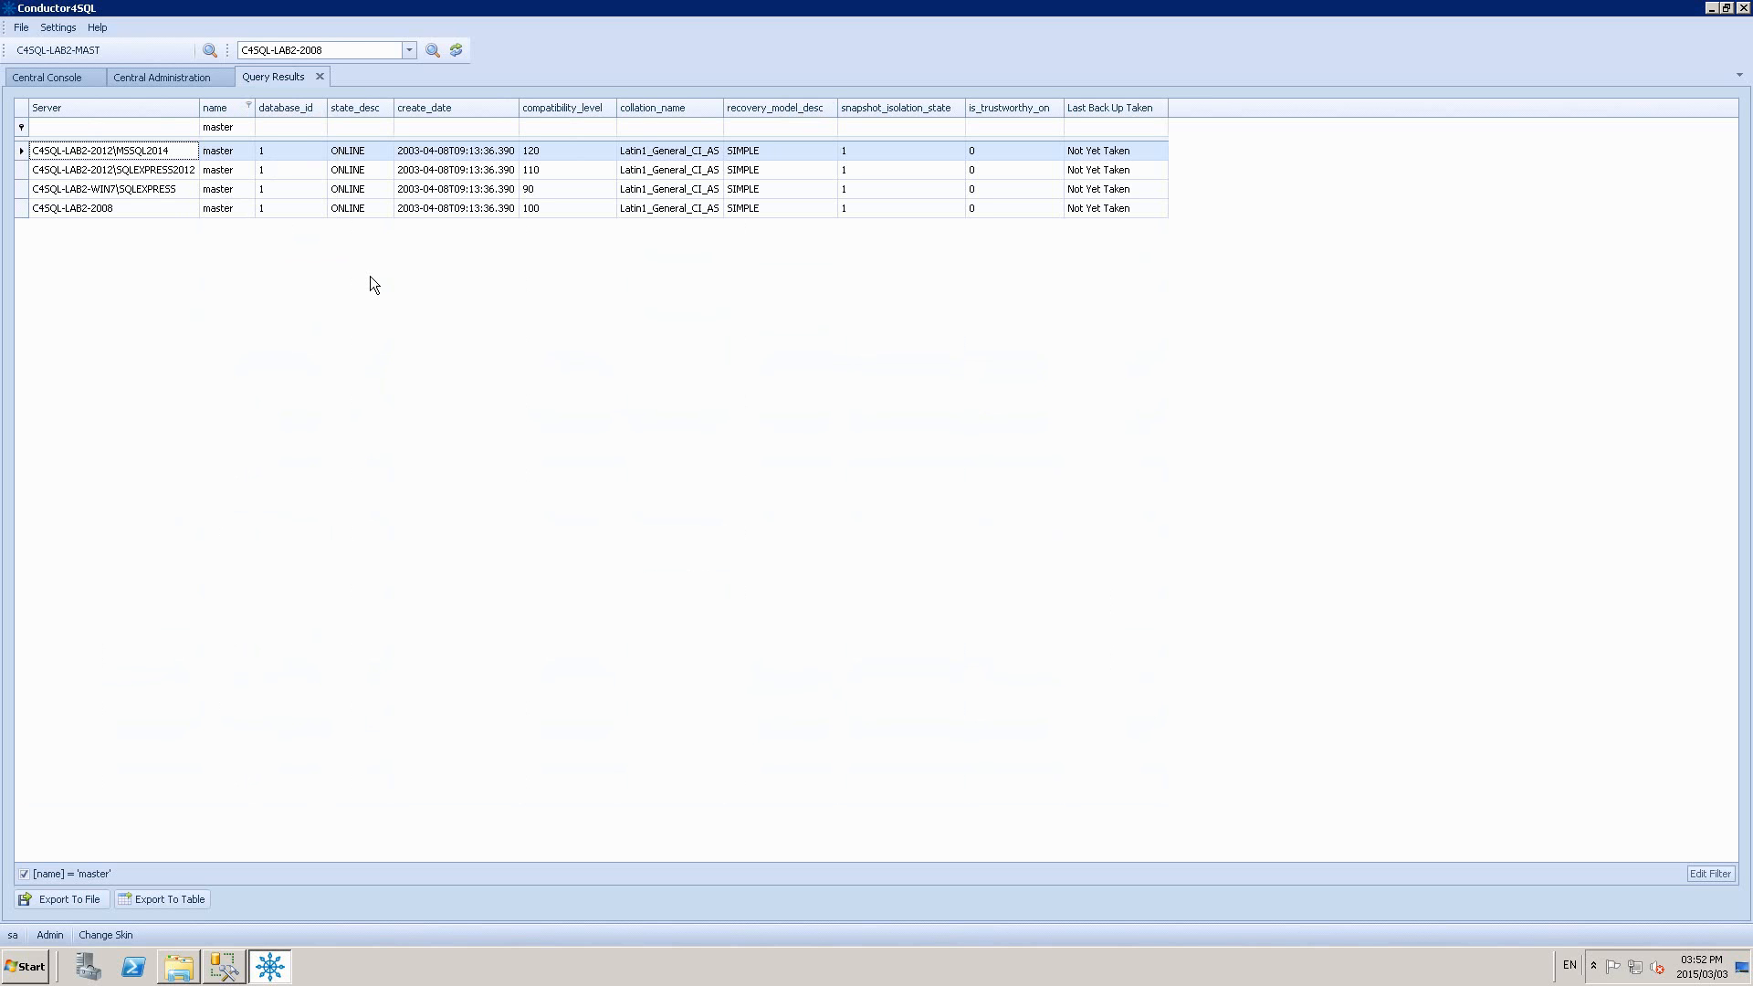
click(248, 106)
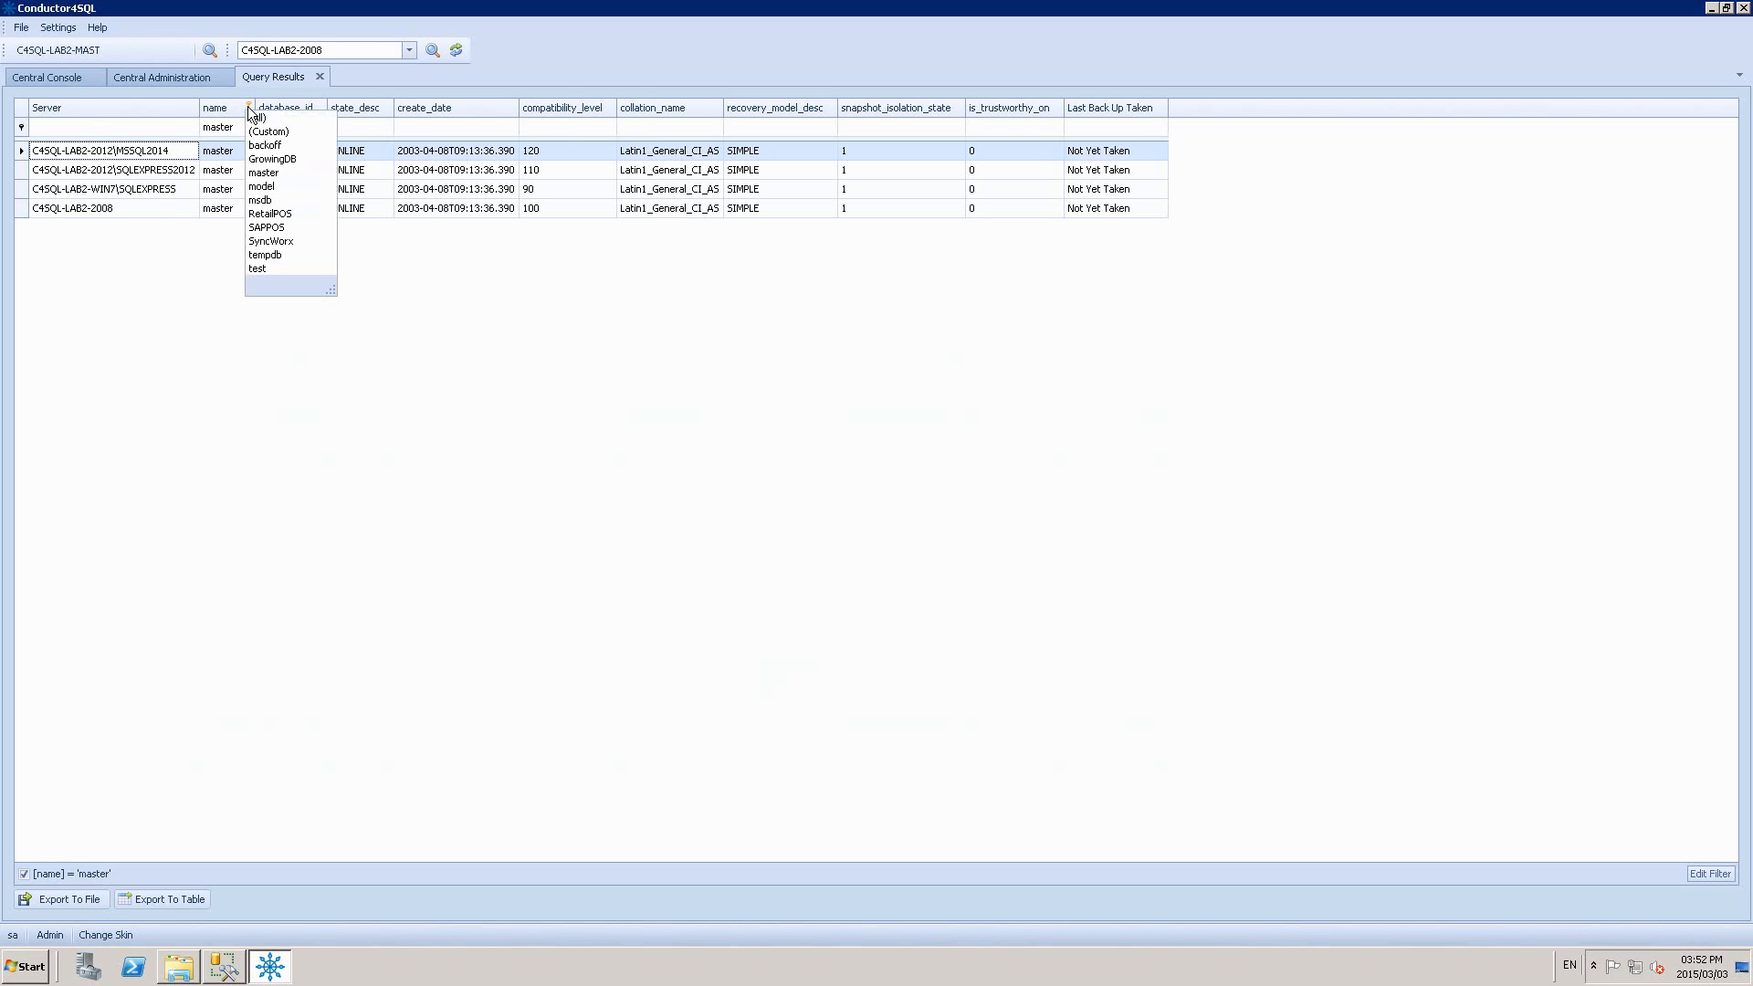
click(262, 119)
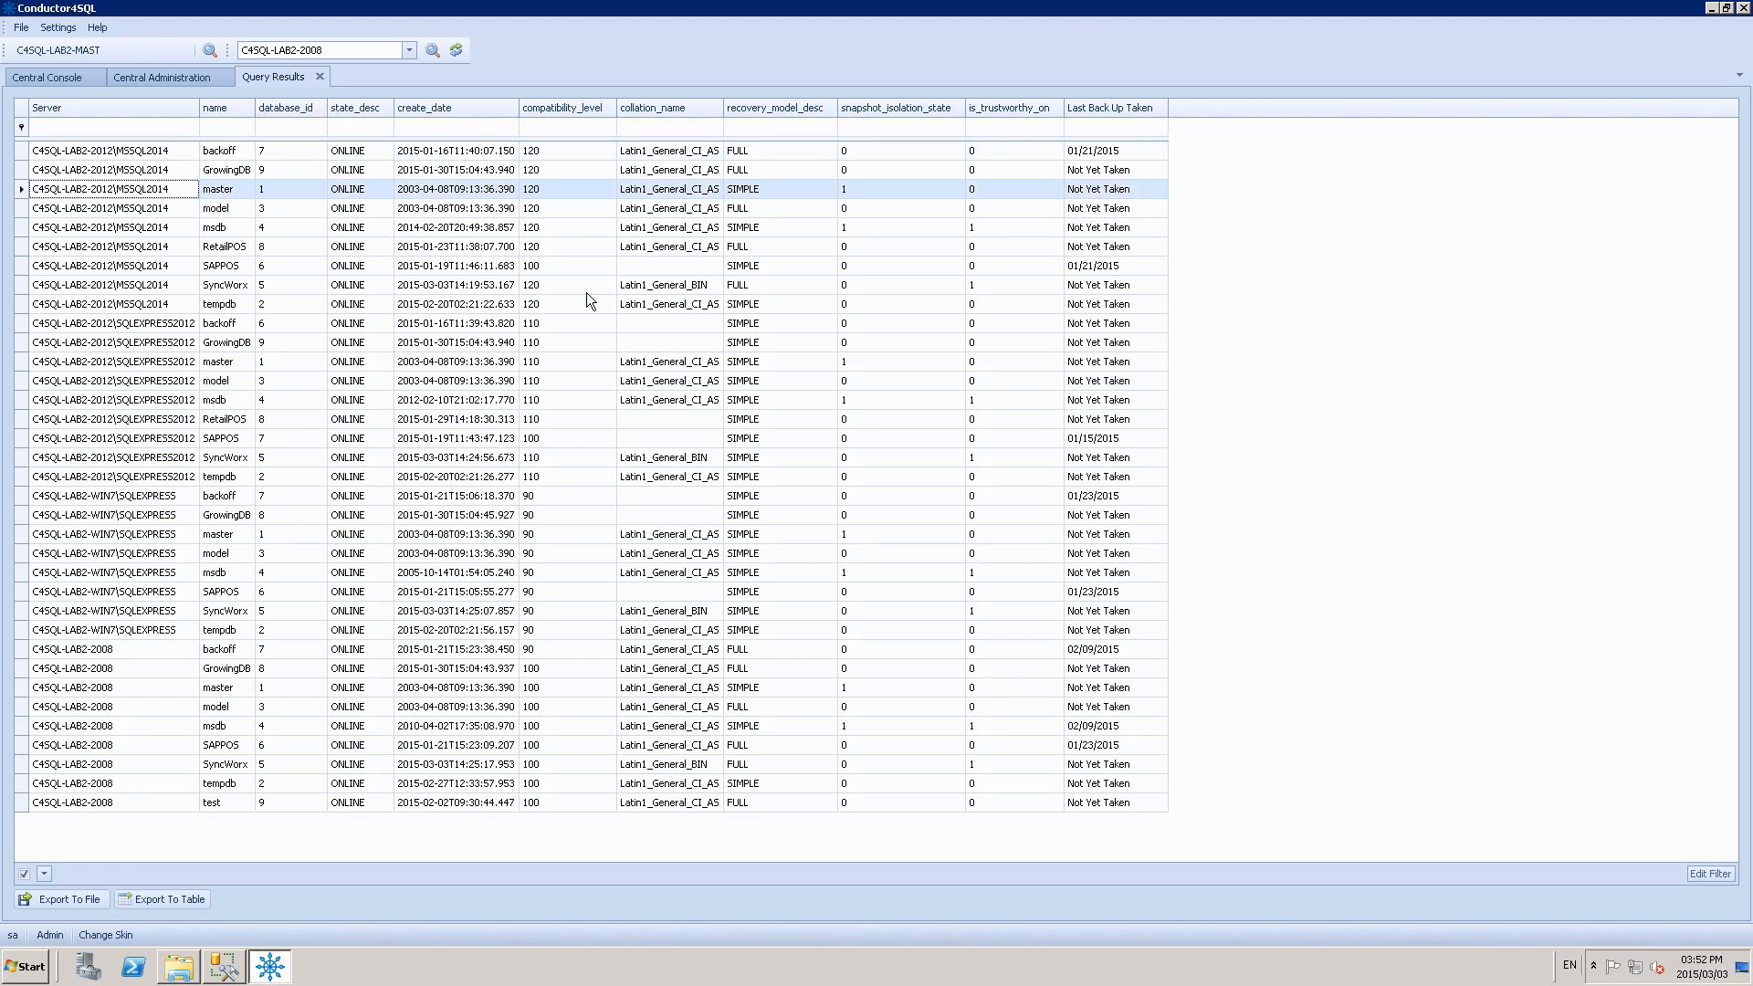
Filter the query results by entering tempdb in the name column's filter row, and clear that text again
click(435, 128)
click(225, 126)
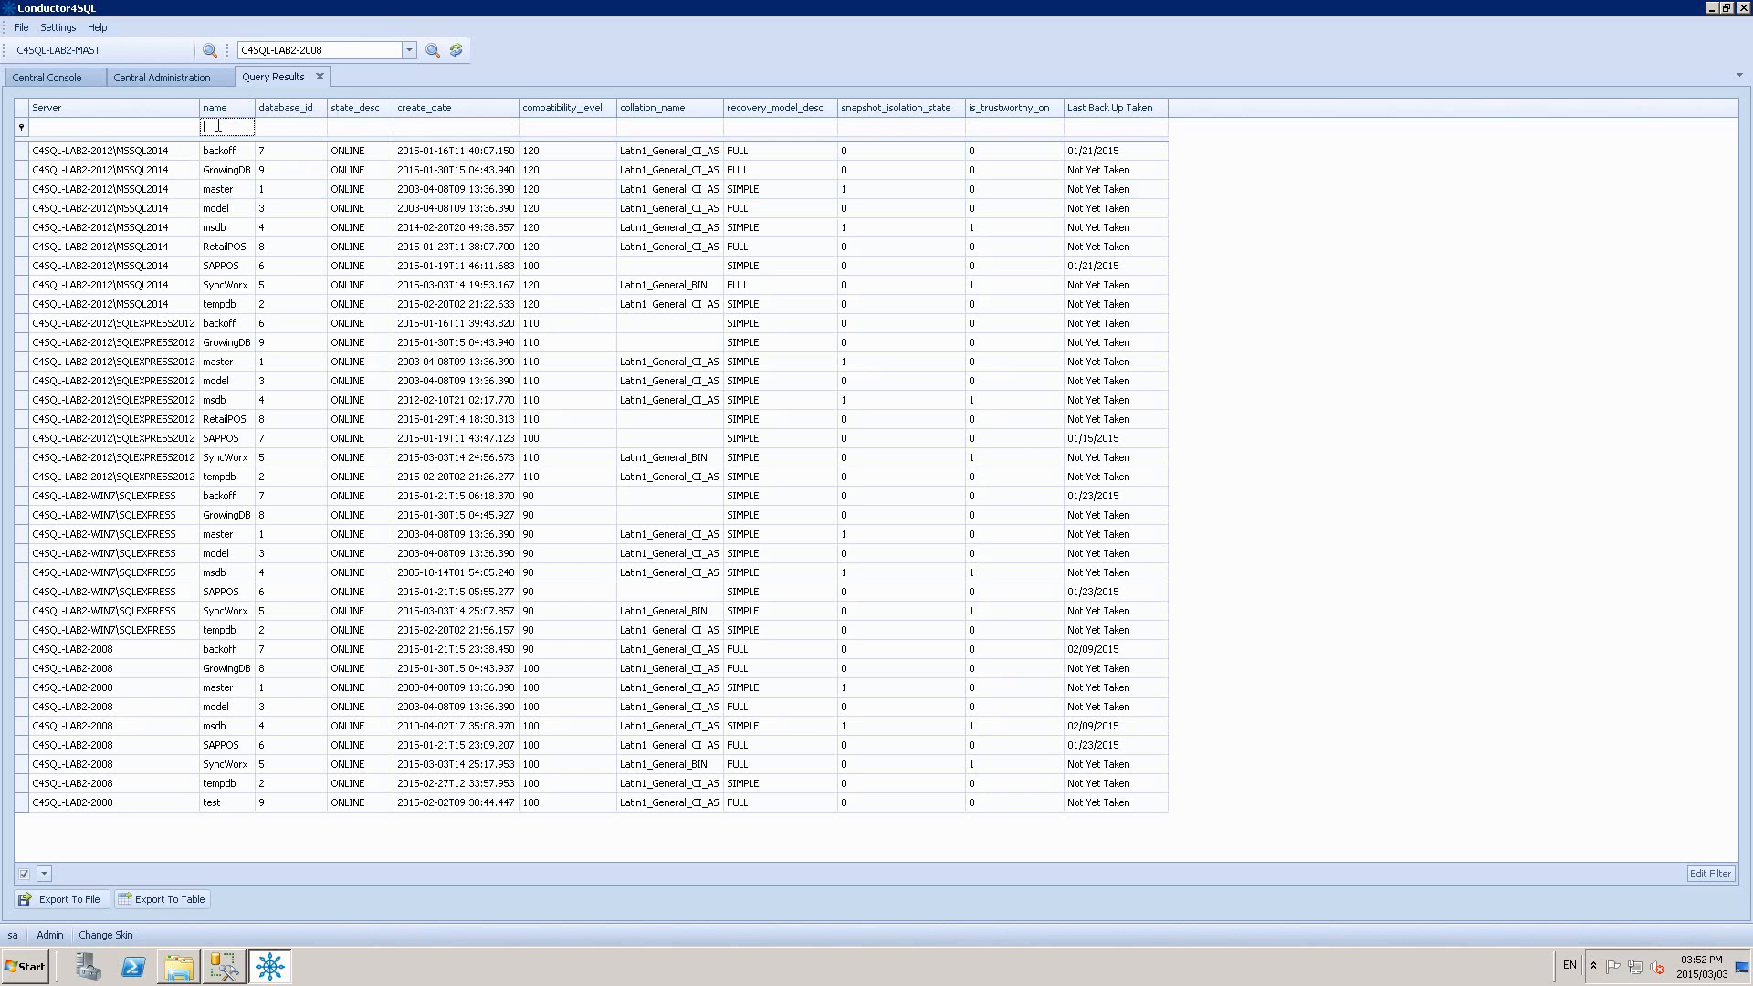
text(tempdb)
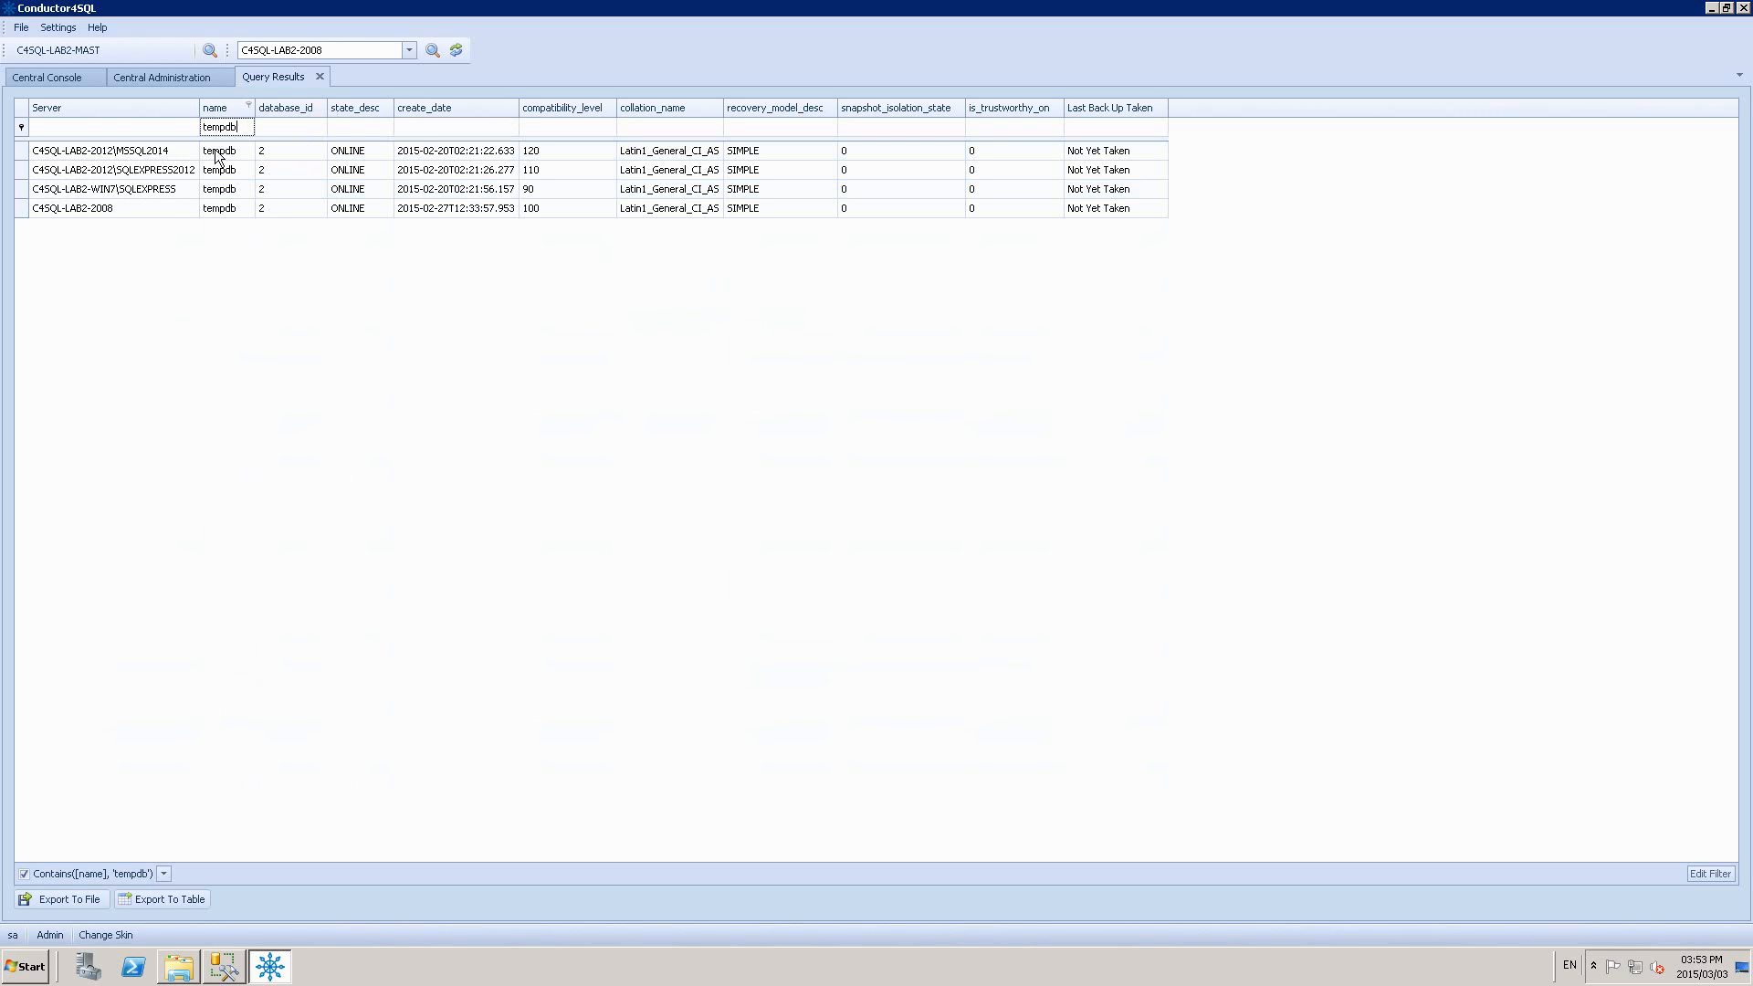
key(BackSpace)
key(BackSpace)
key(BackSpace)
key(BackSpace)
key(BackSpace)
key(BackSpace)
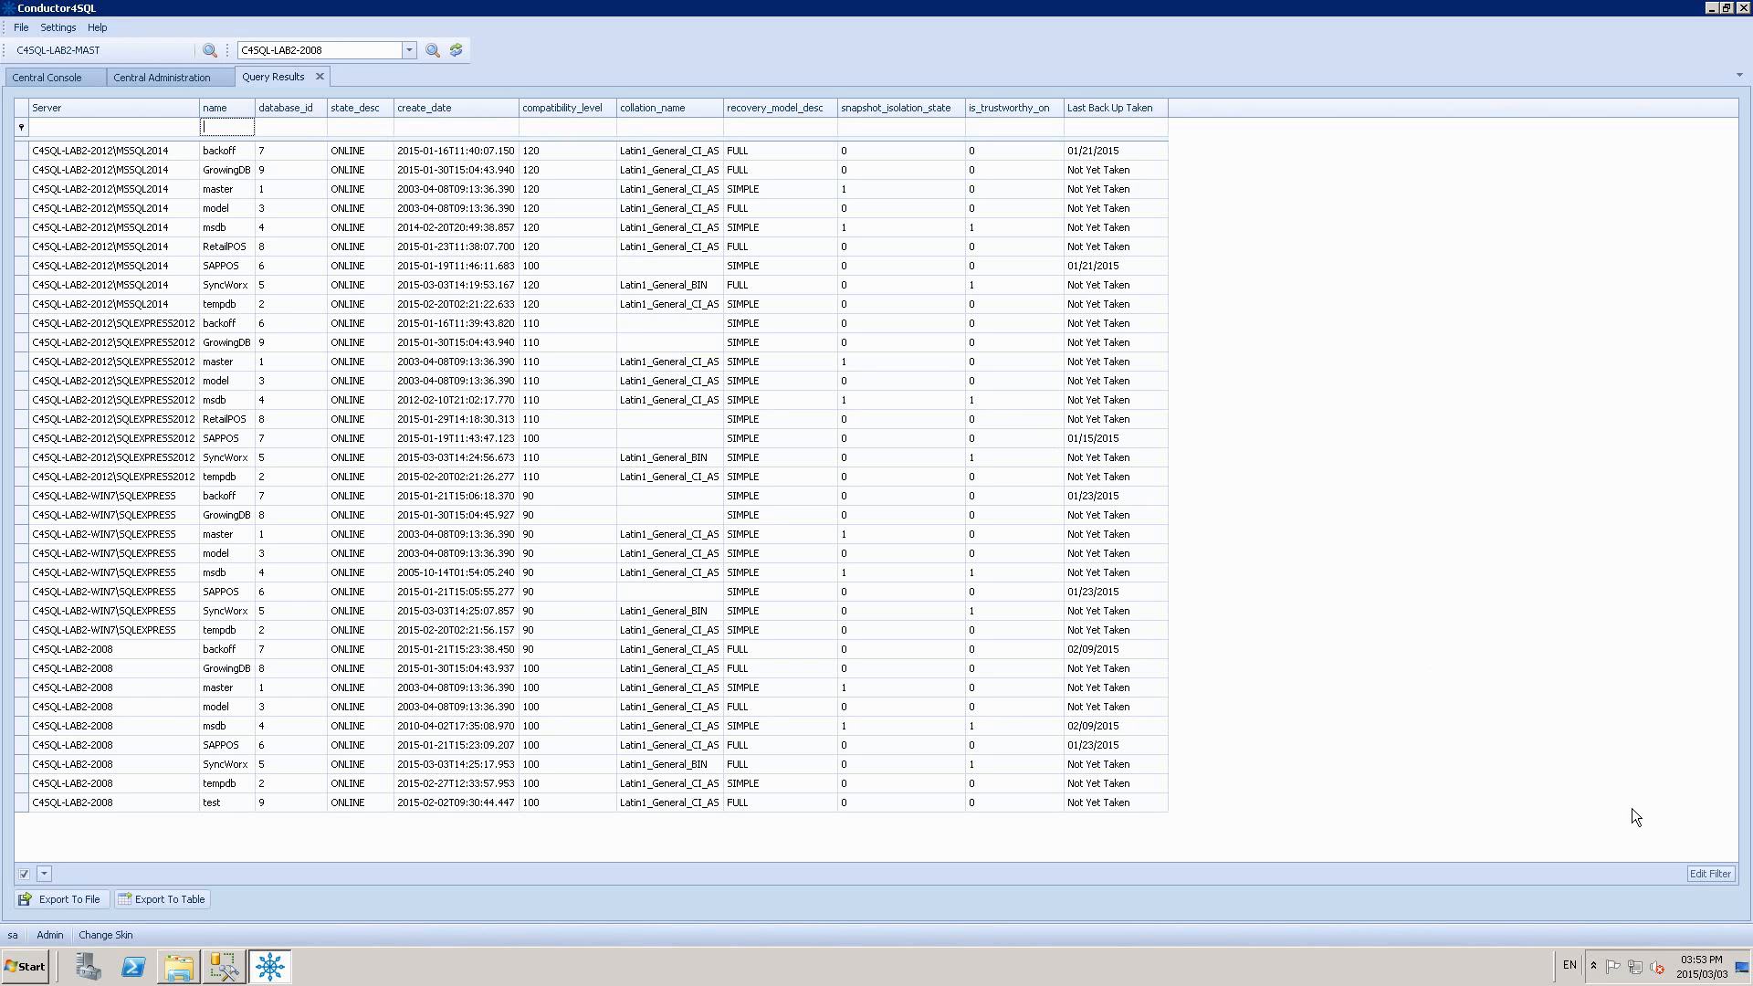
Add a condition in the Filter Editor where database_id Is less than 5
click(1707, 873)
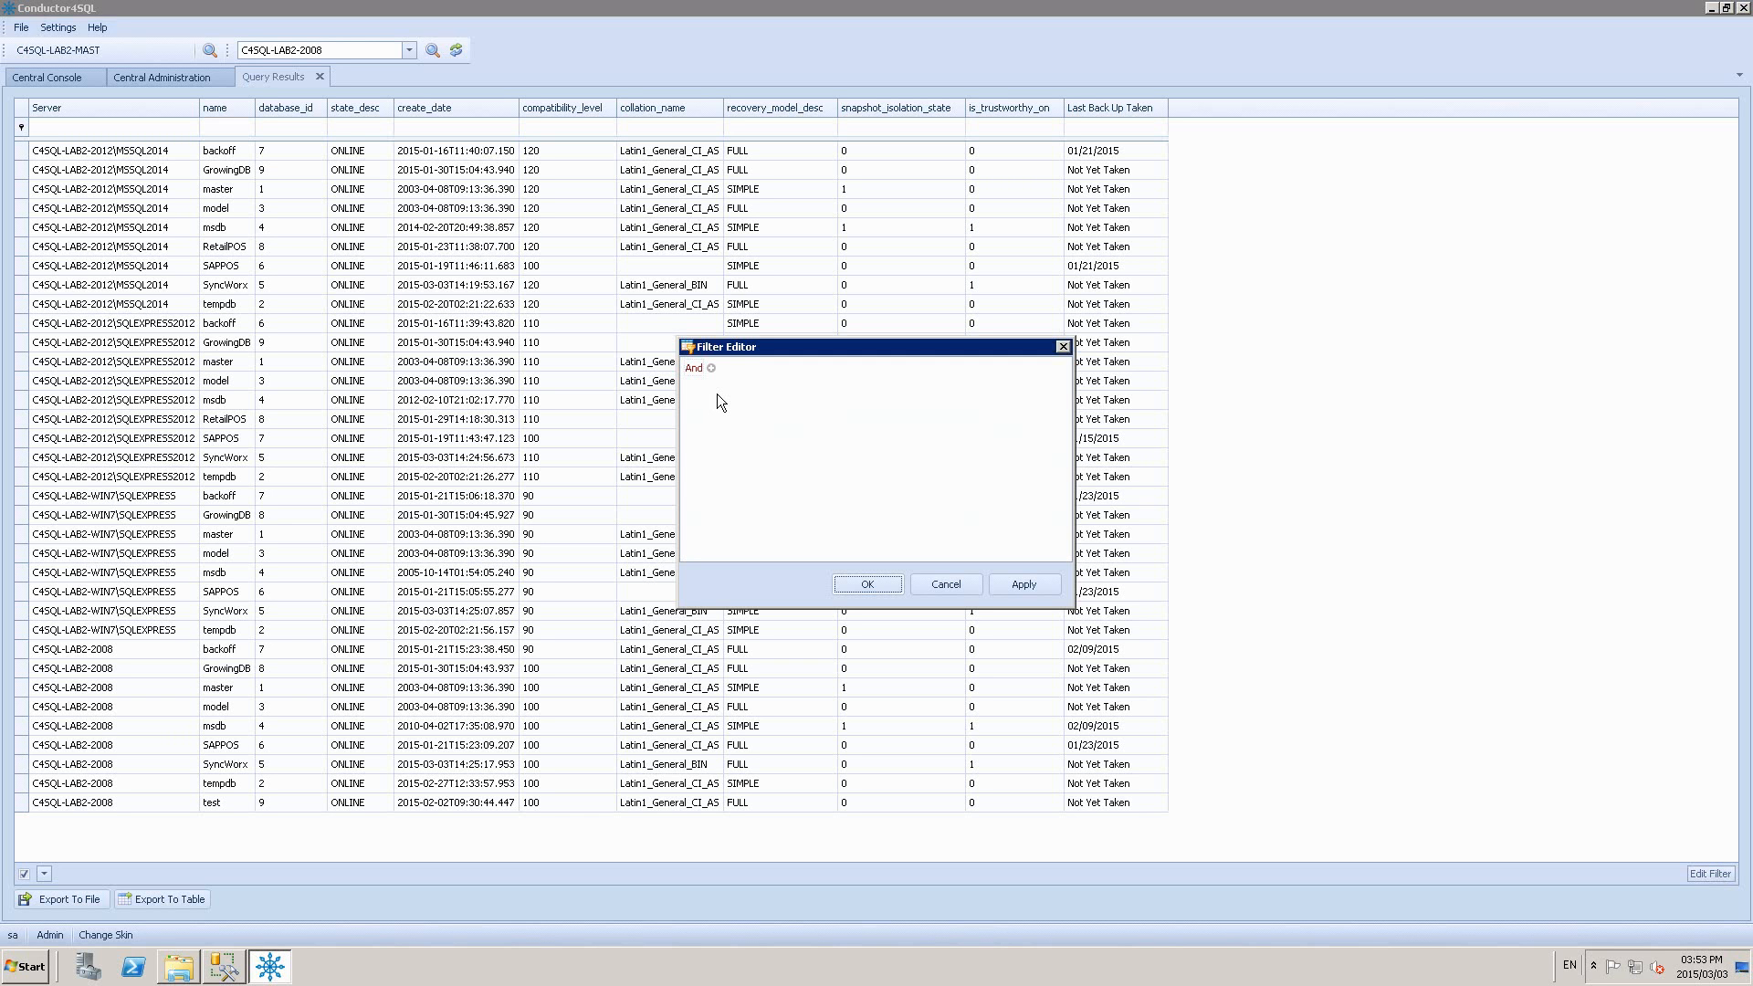
click(711, 369)
click(753, 389)
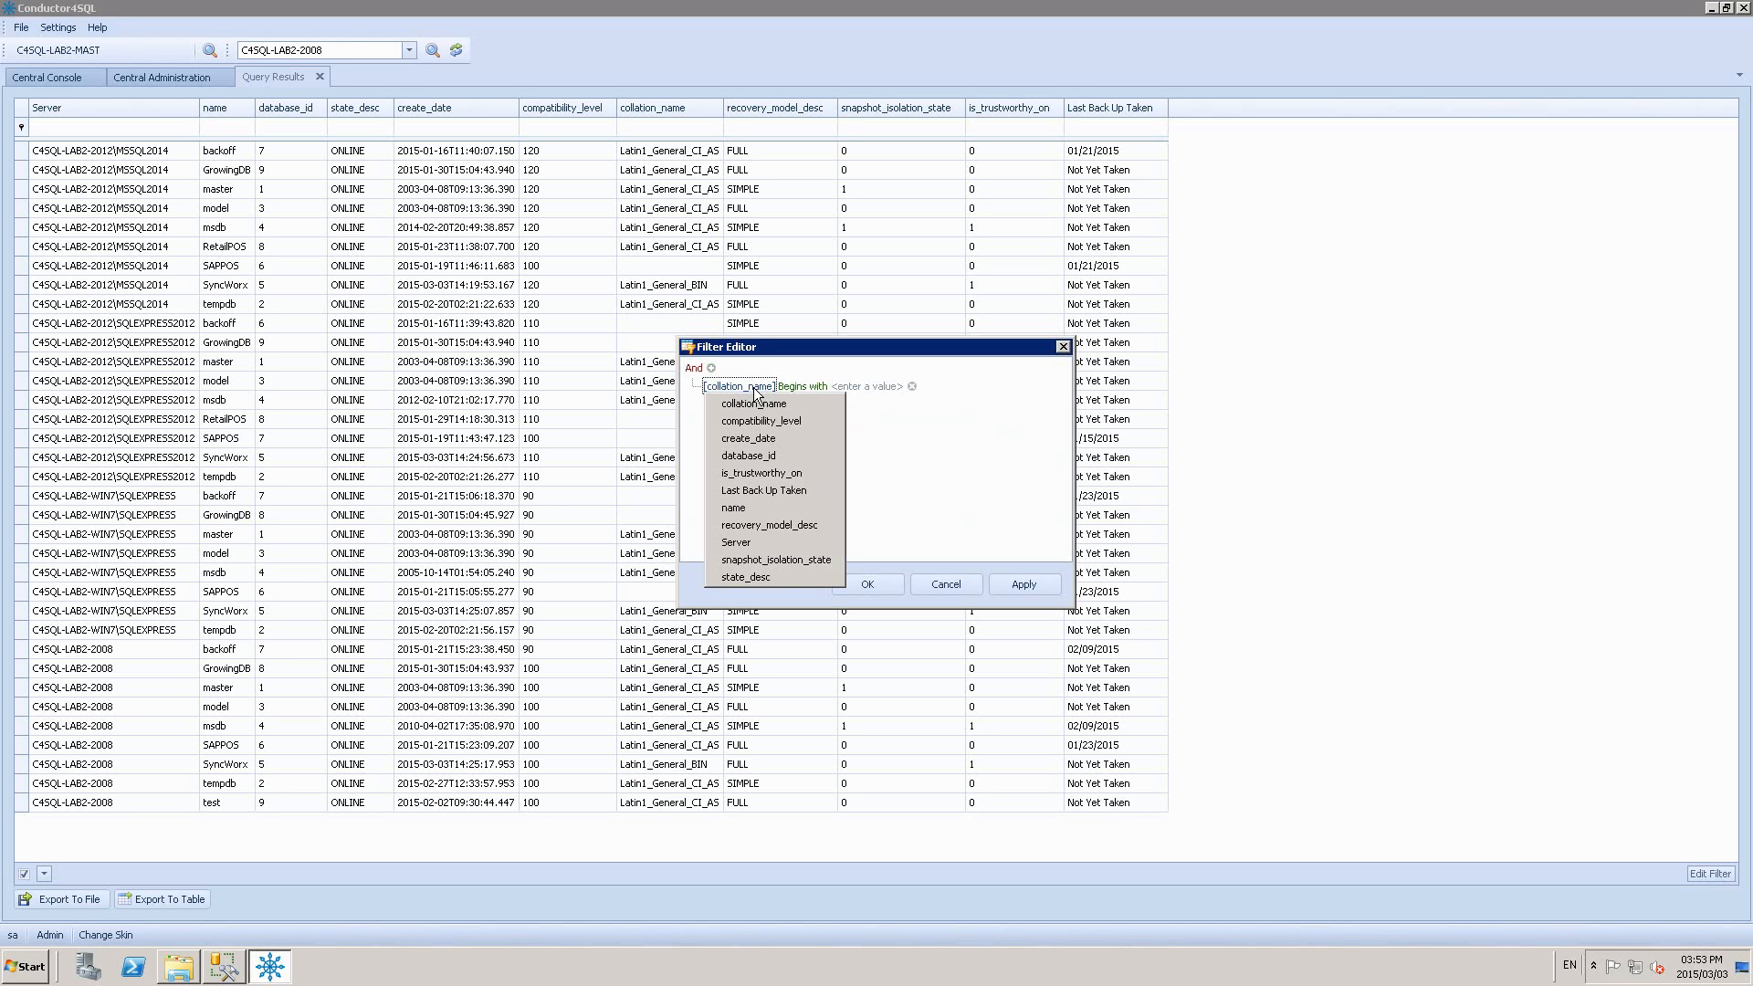
click(763, 456)
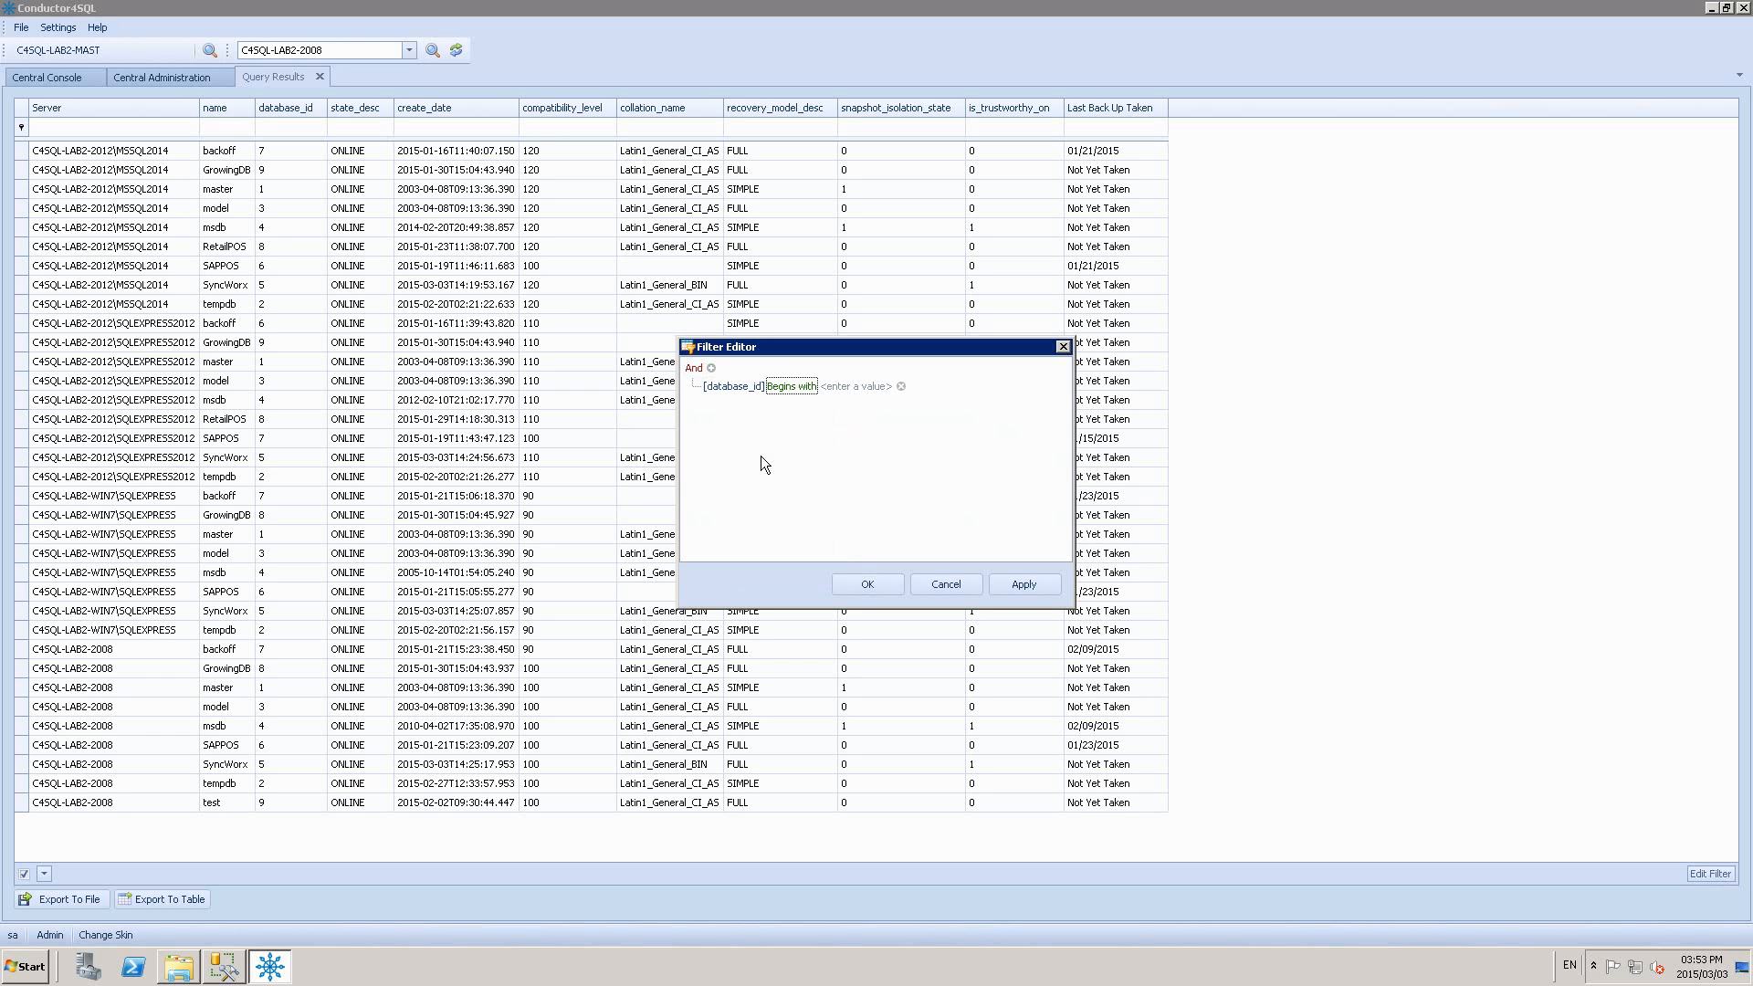
click(791, 386)
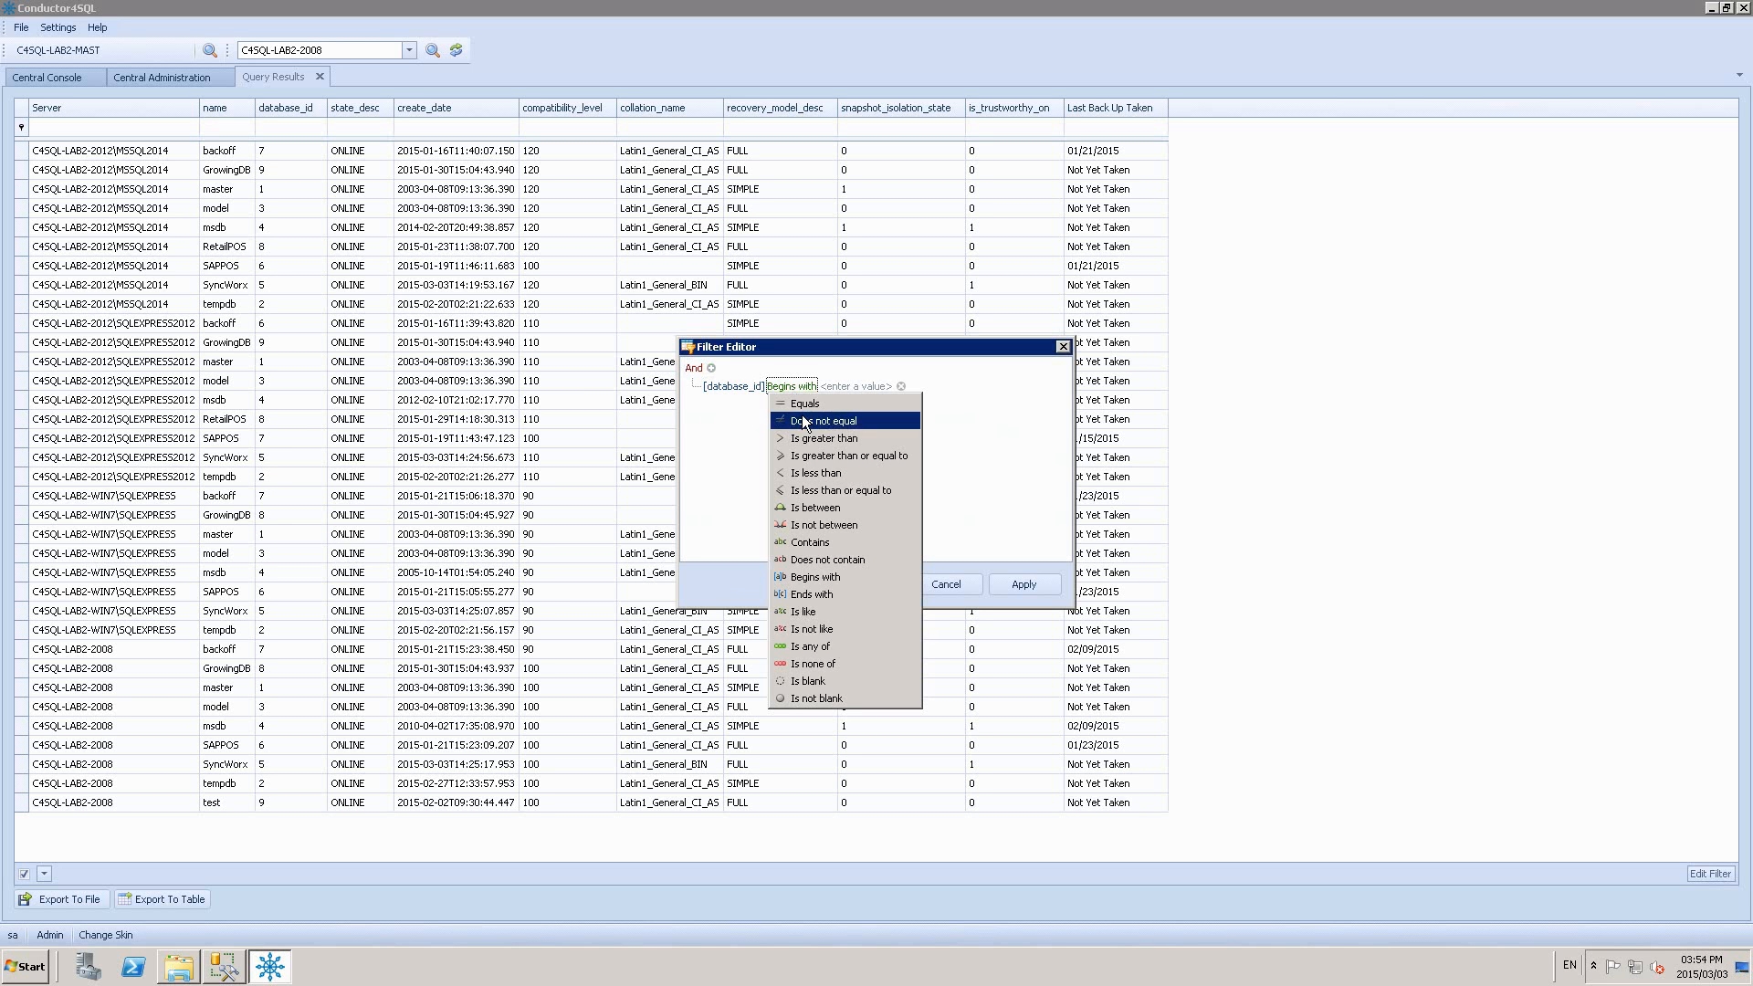
click(815, 473)
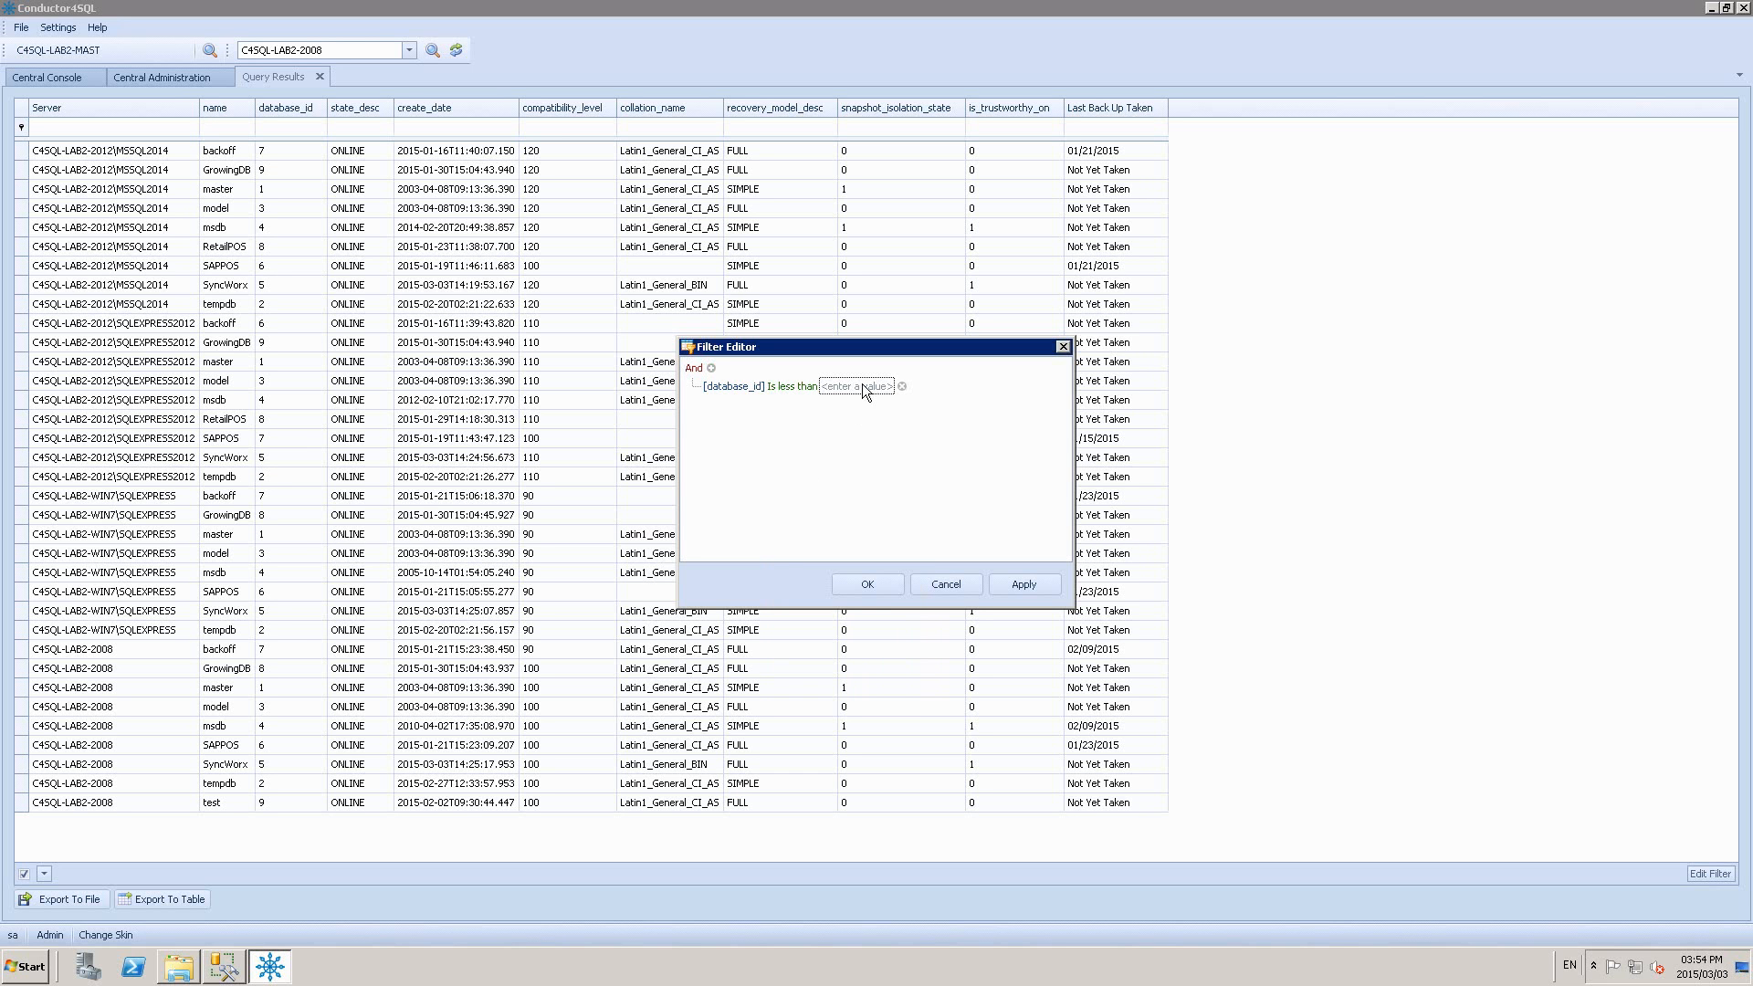
click(865, 387)
text(5)
click(935, 436)
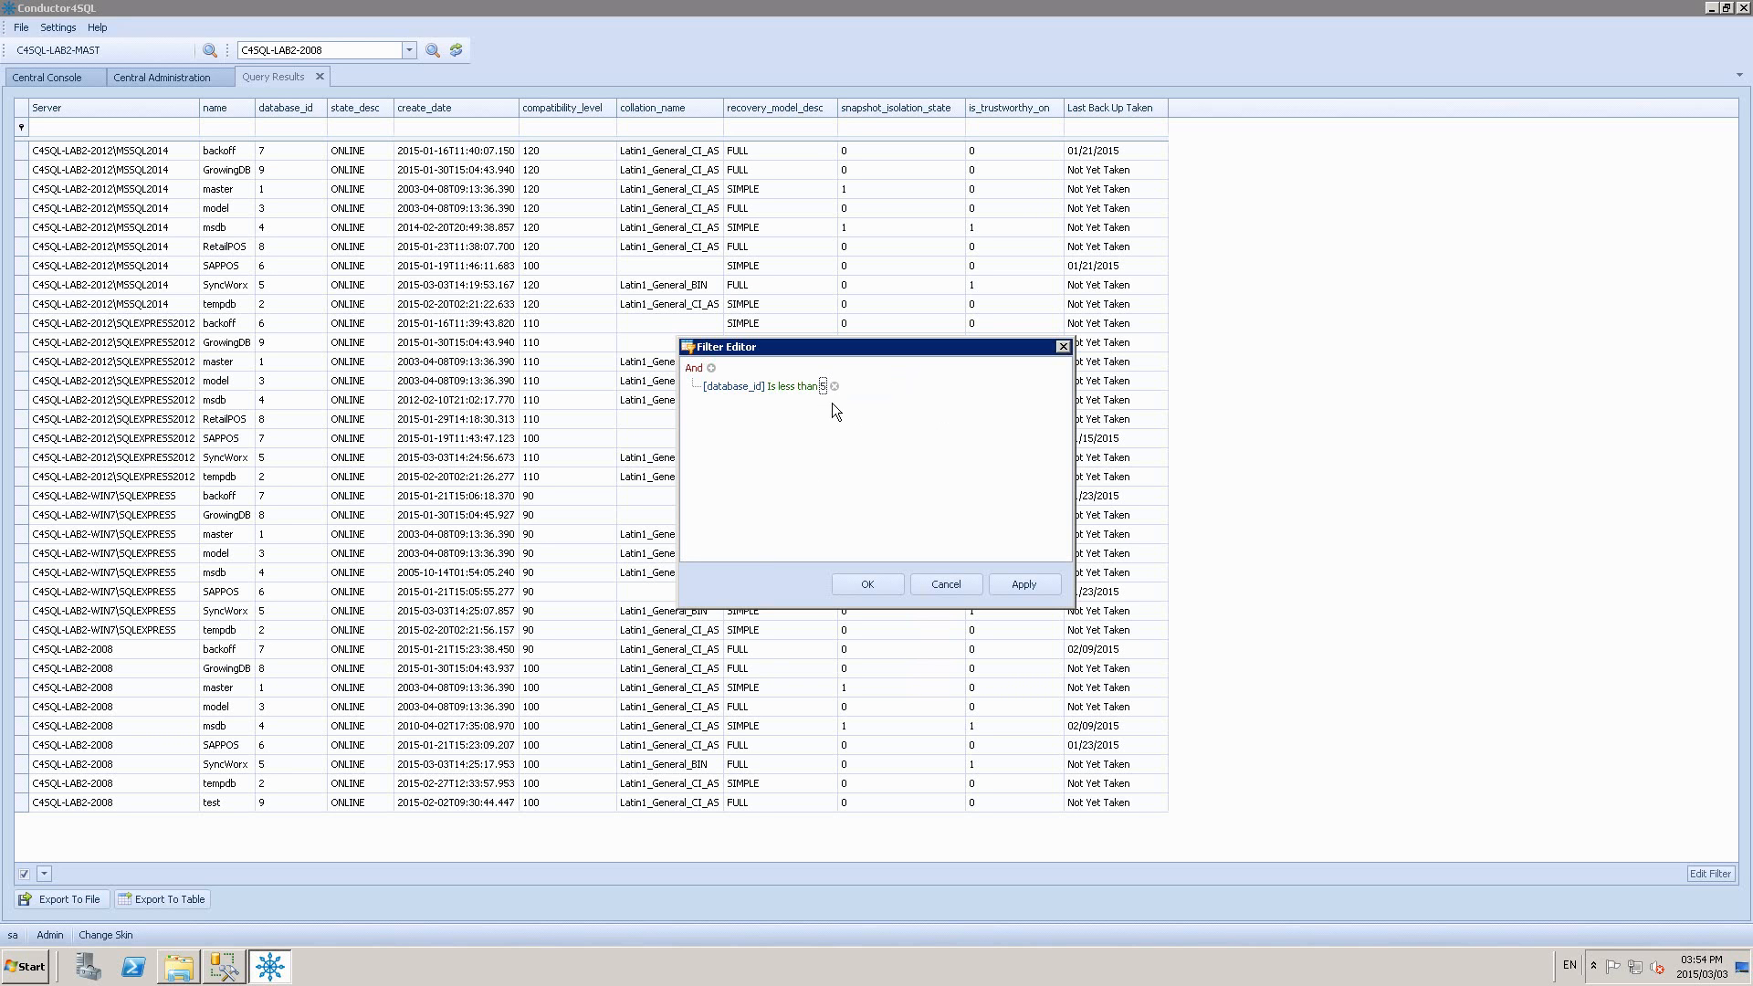
Add a second filter condition where recovery_model_desc Equals FULL, apply it, and close the query results
click(712, 369)
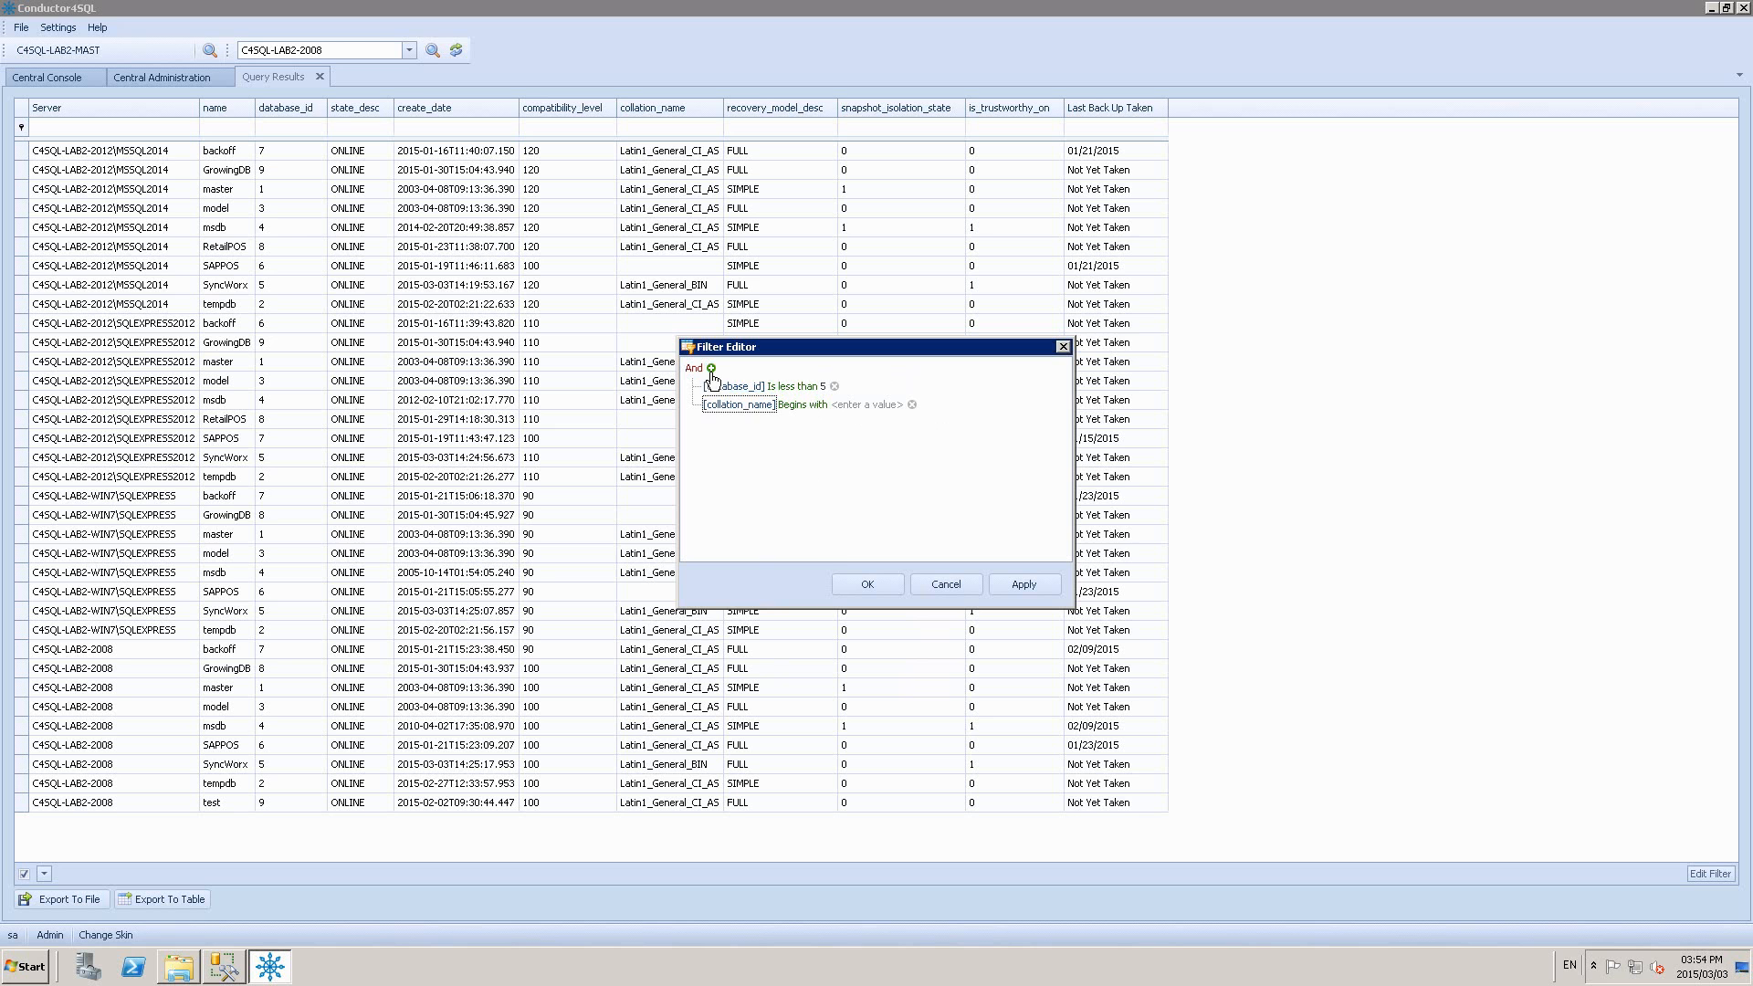
click(744, 405)
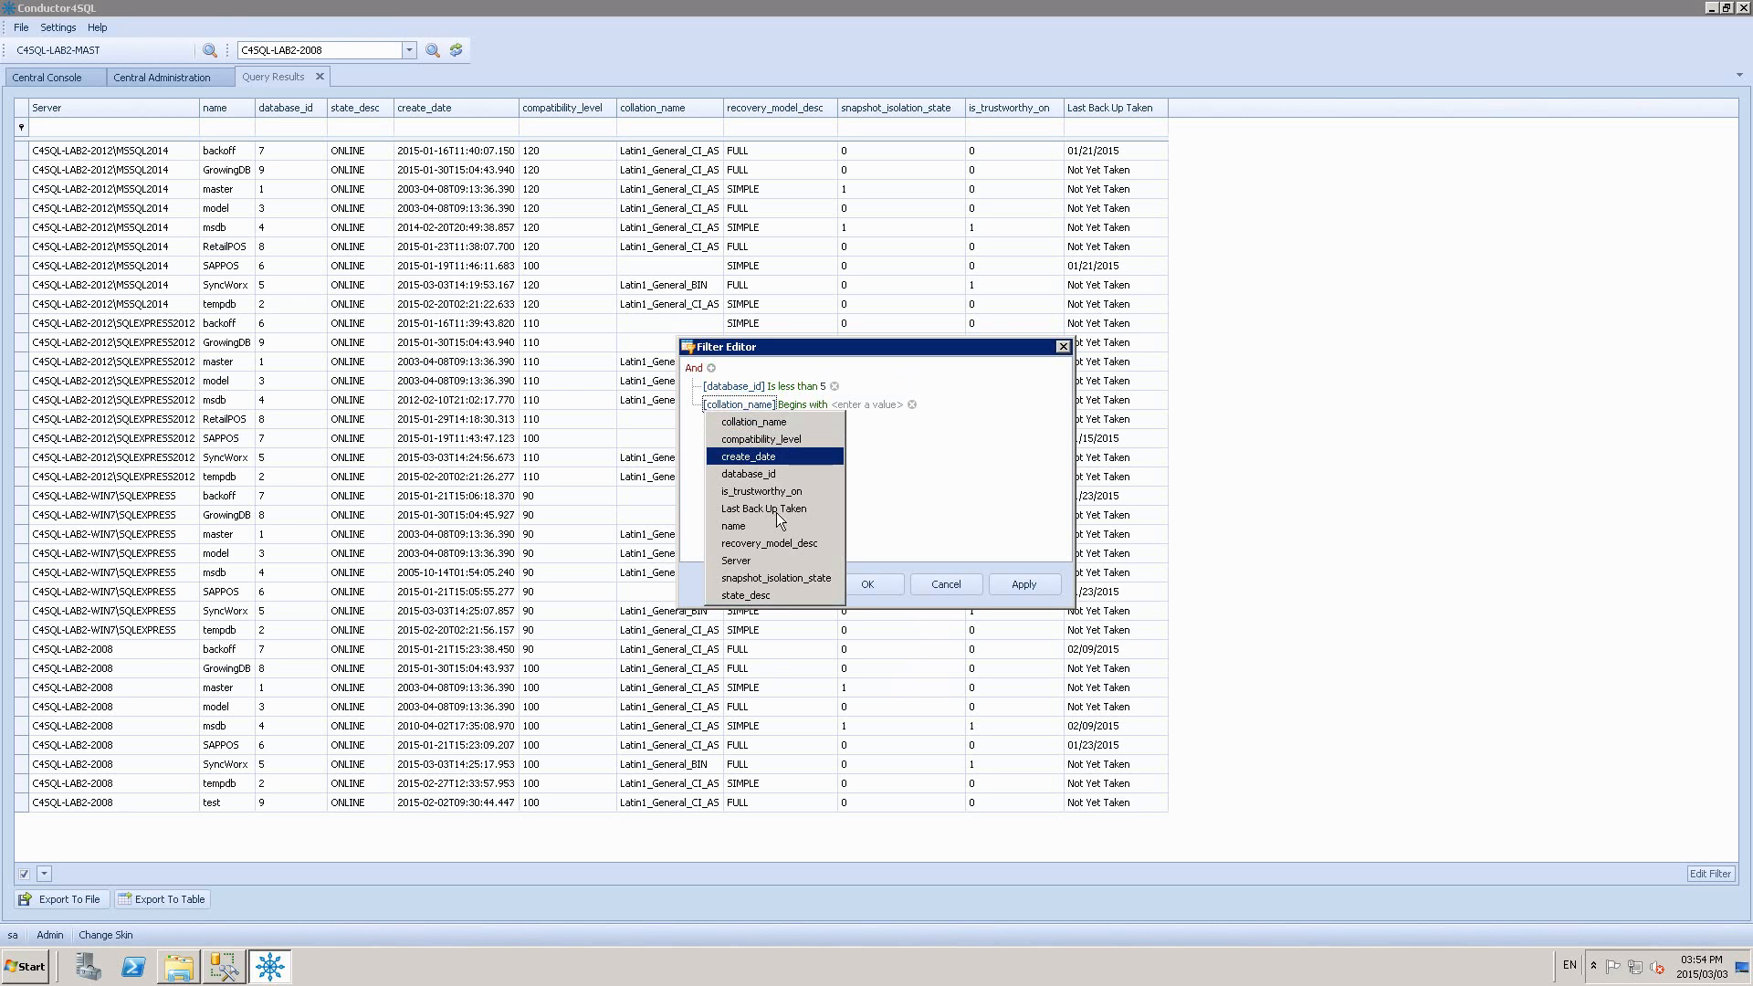
click(778, 543)
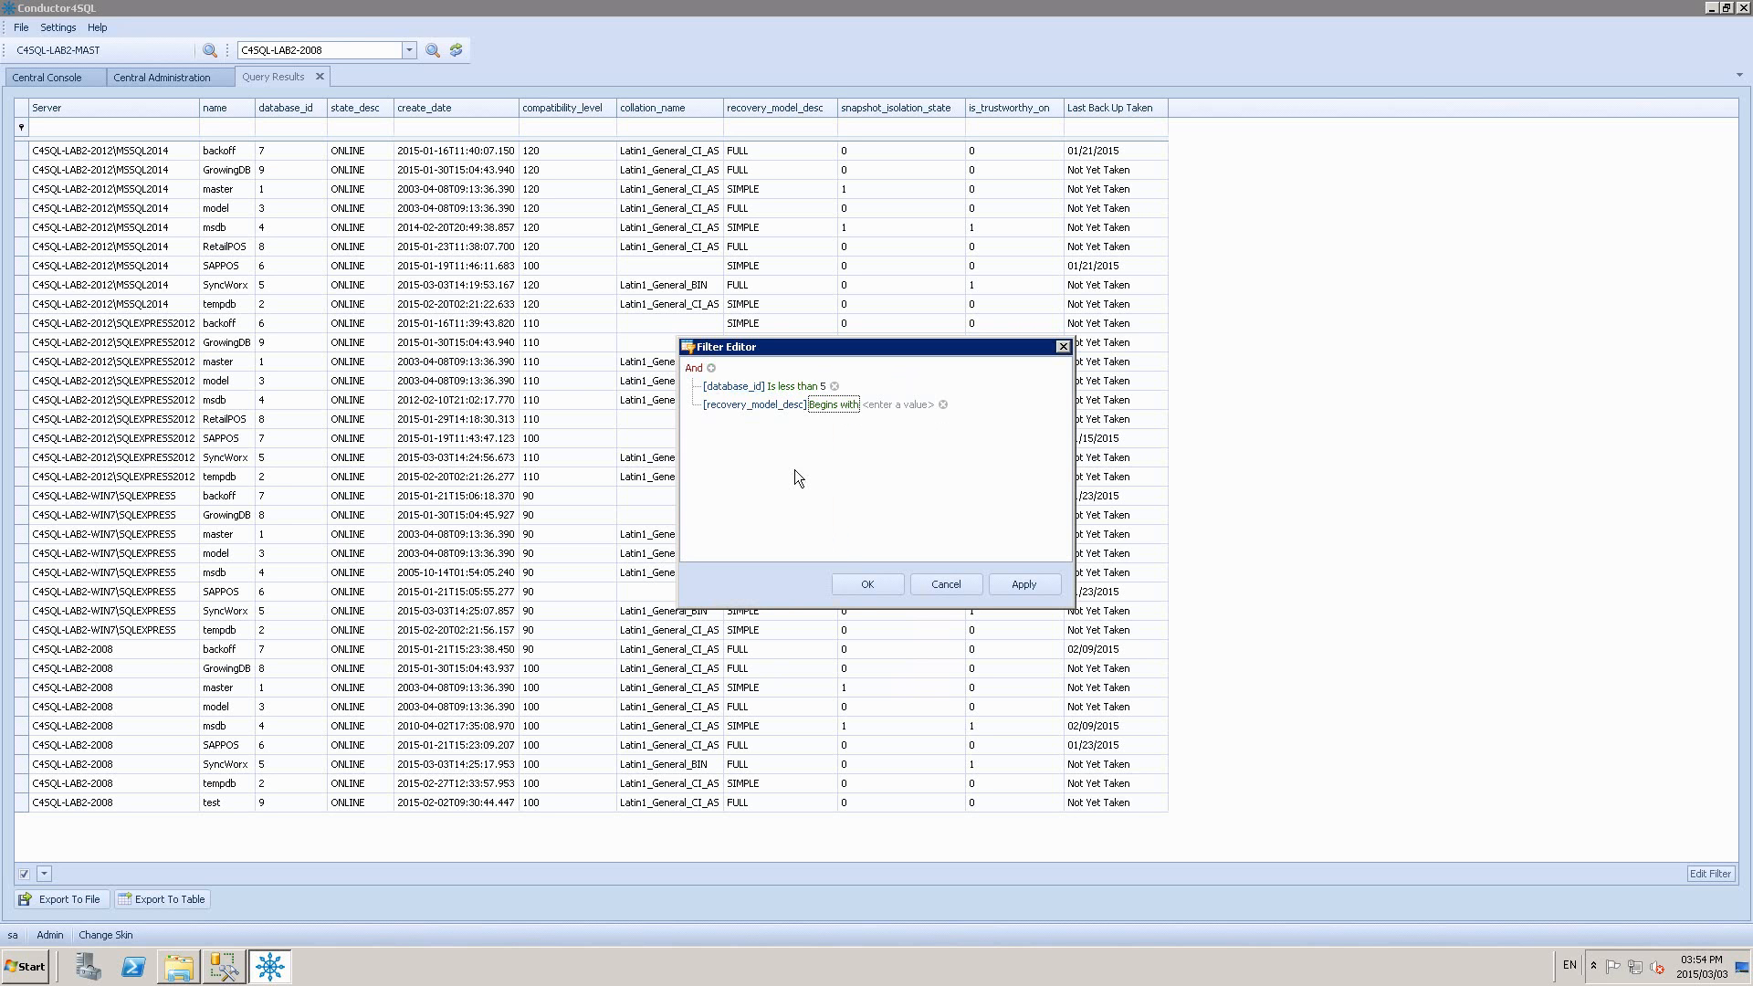
click(829, 405)
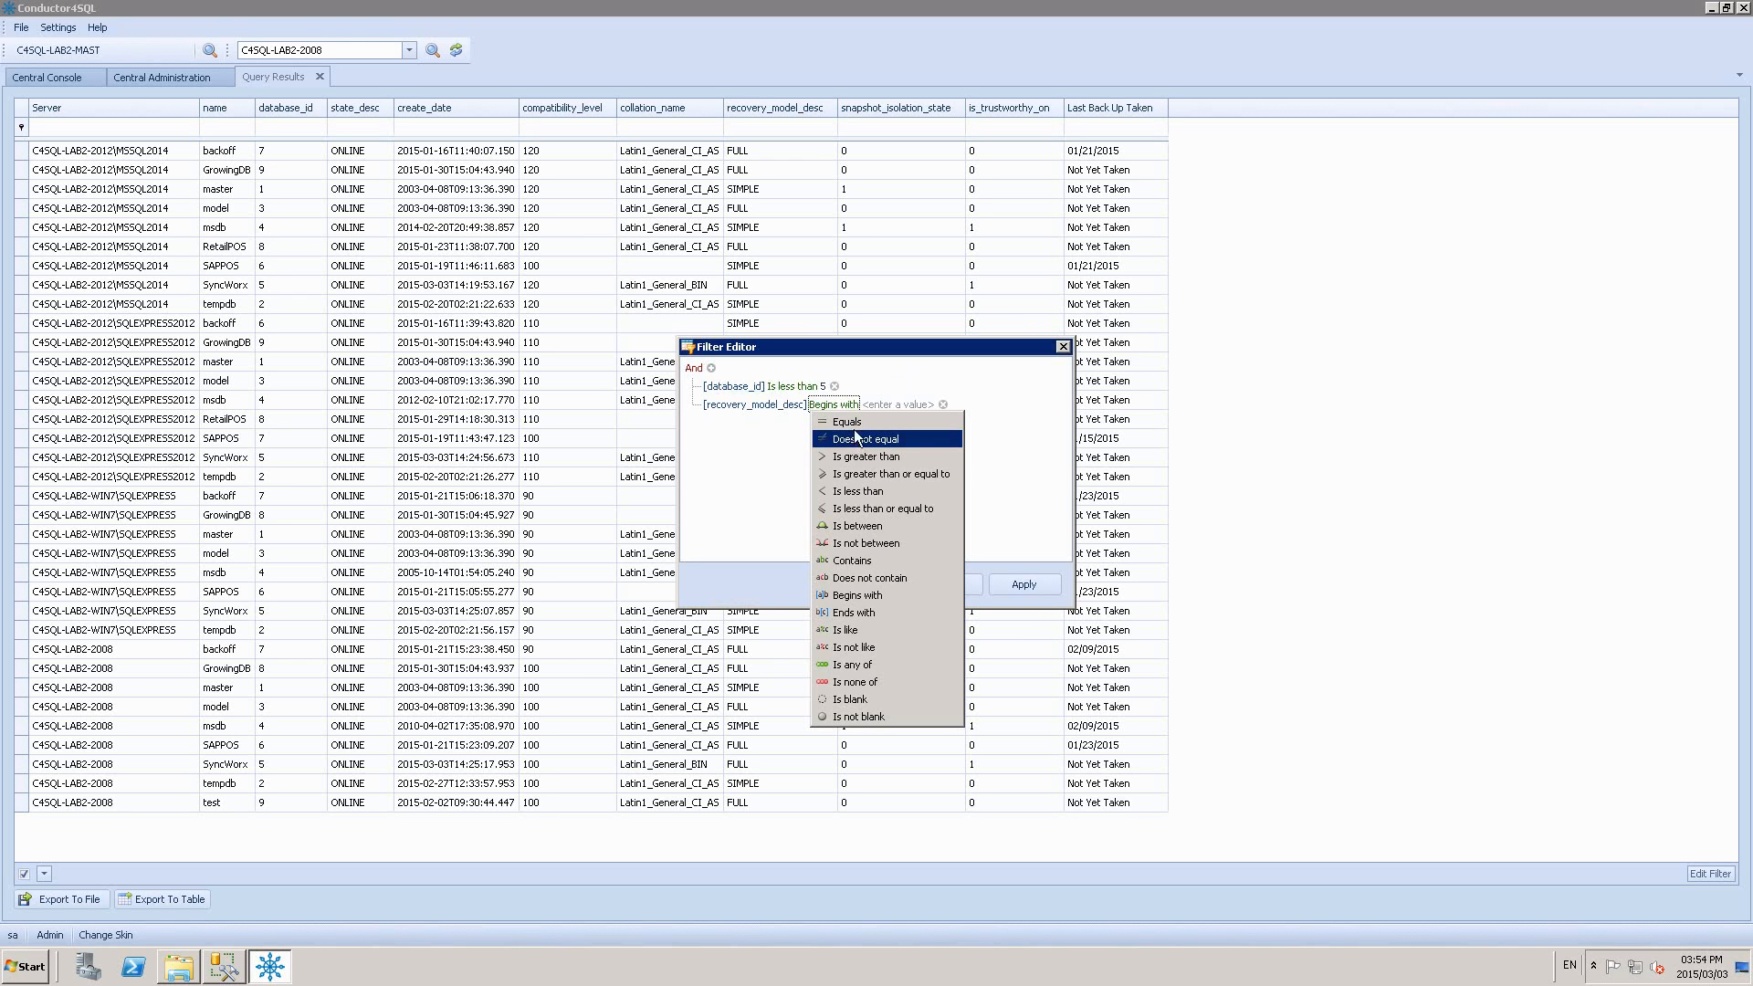
click(847, 422)
click(862, 404)
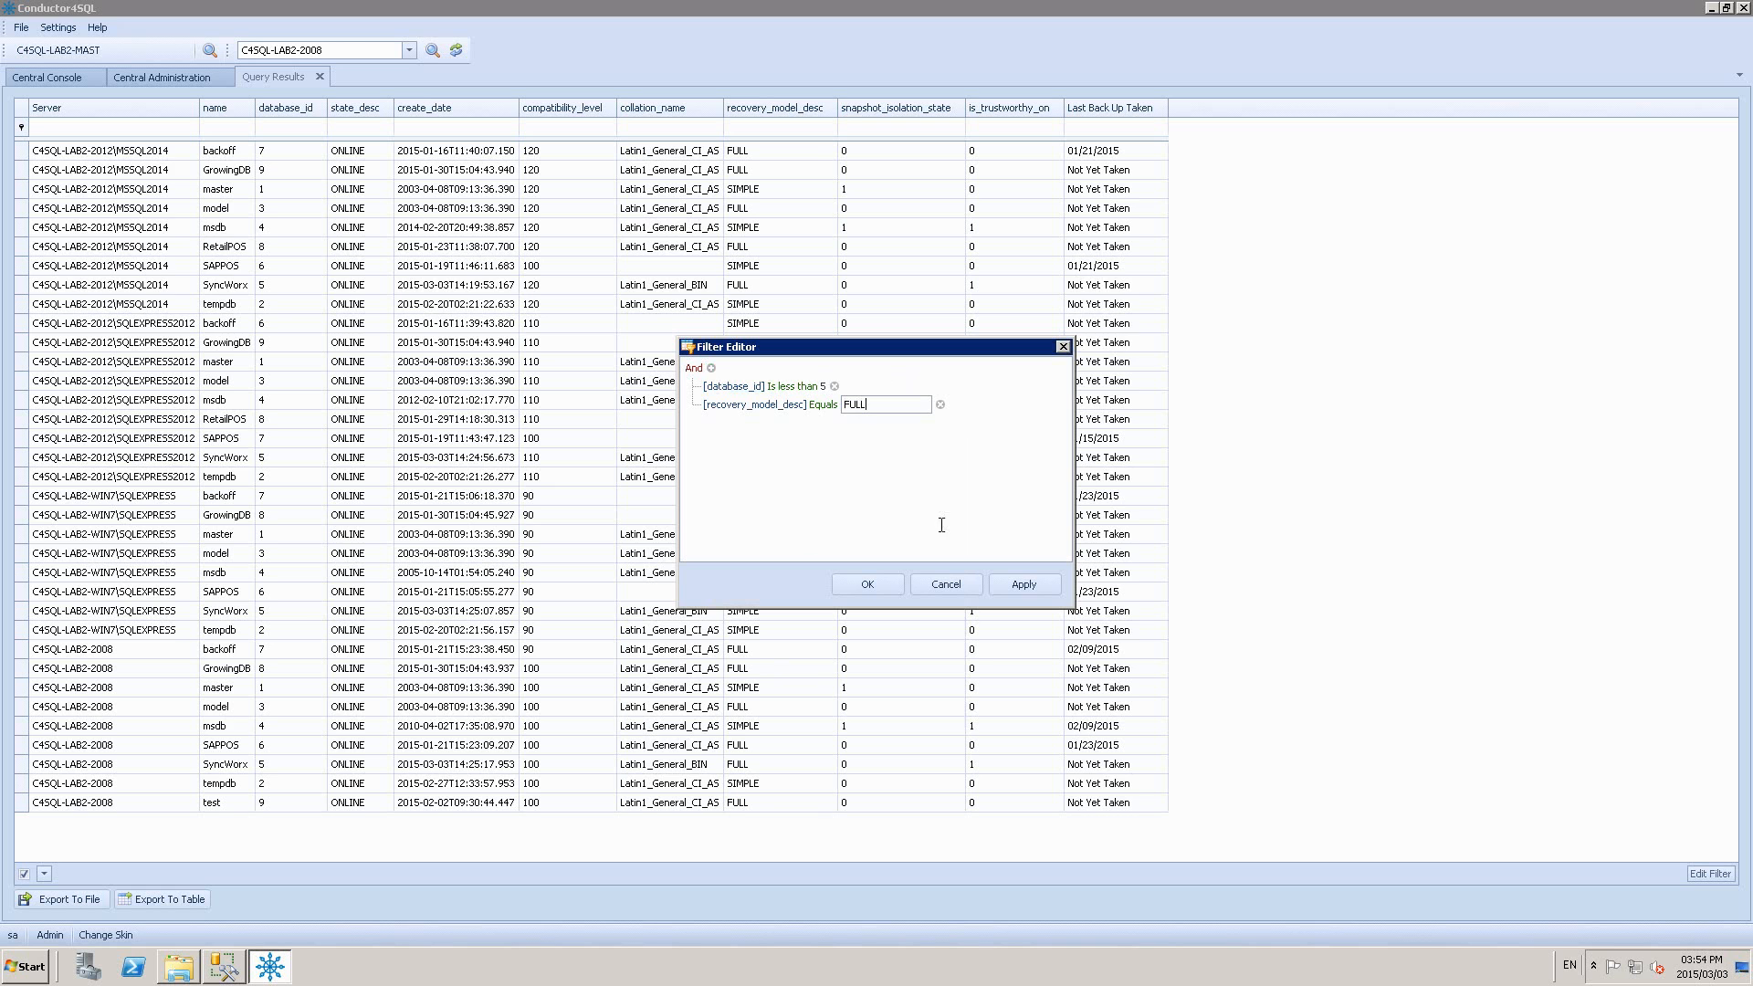
text(FULL)
click(1023, 586)
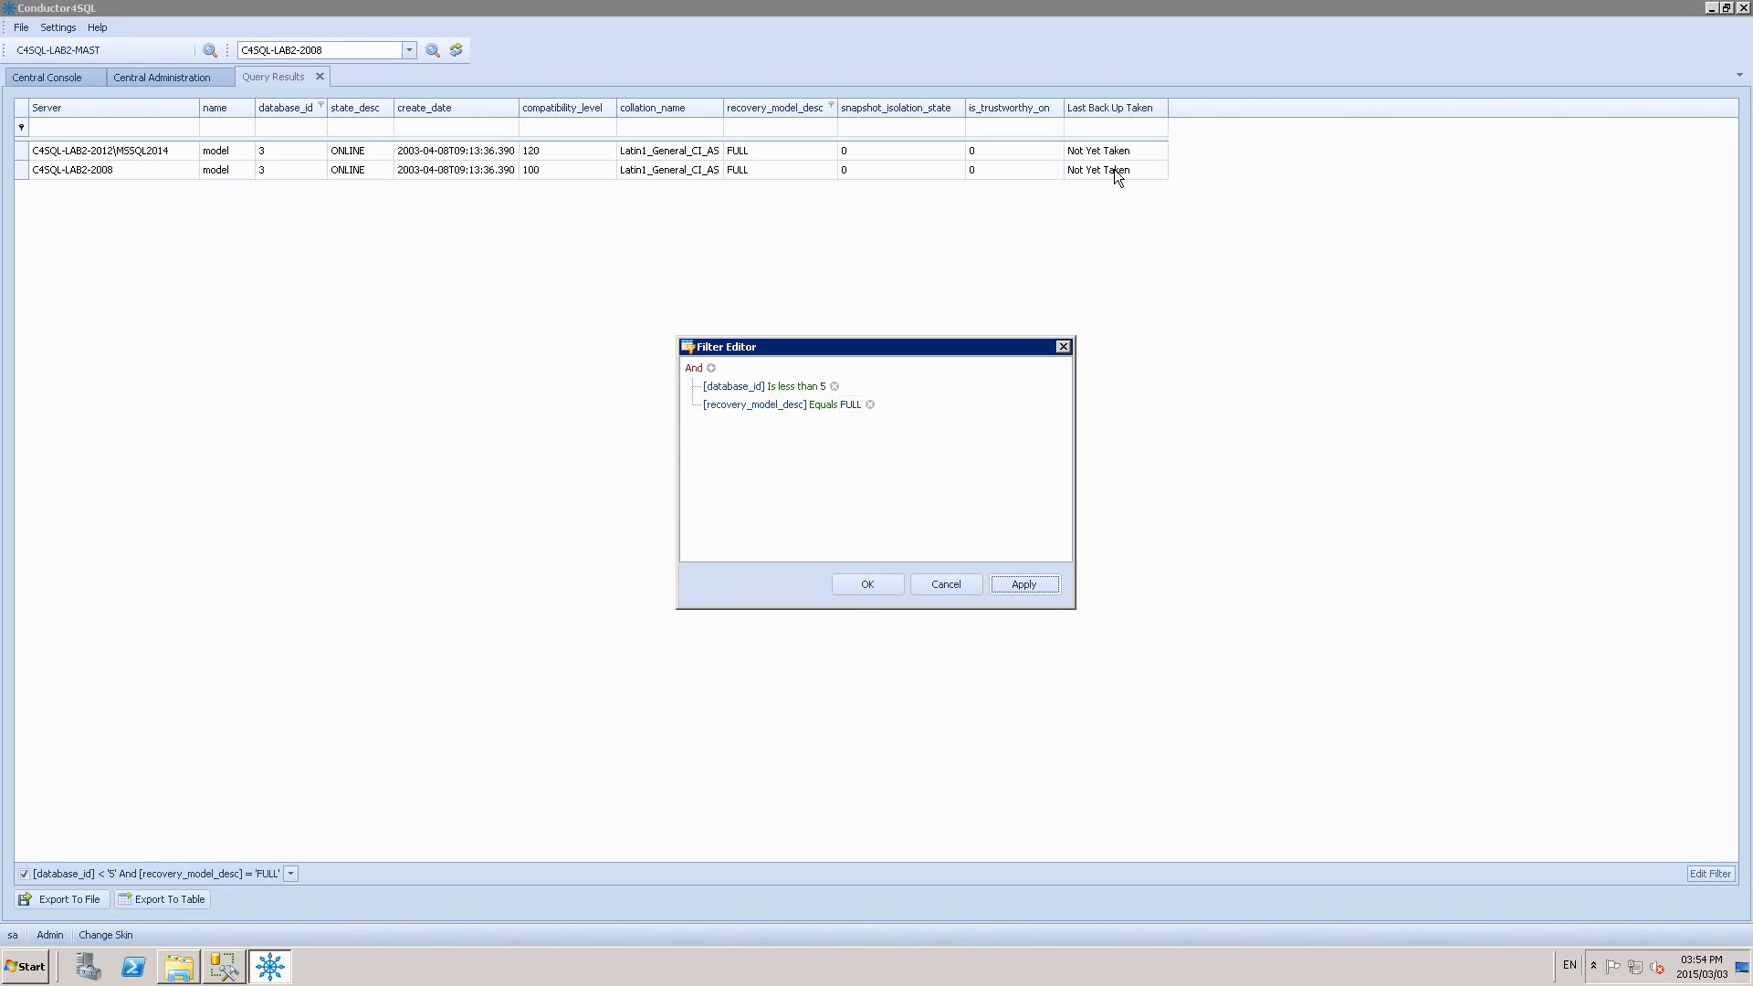
click(951, 589)
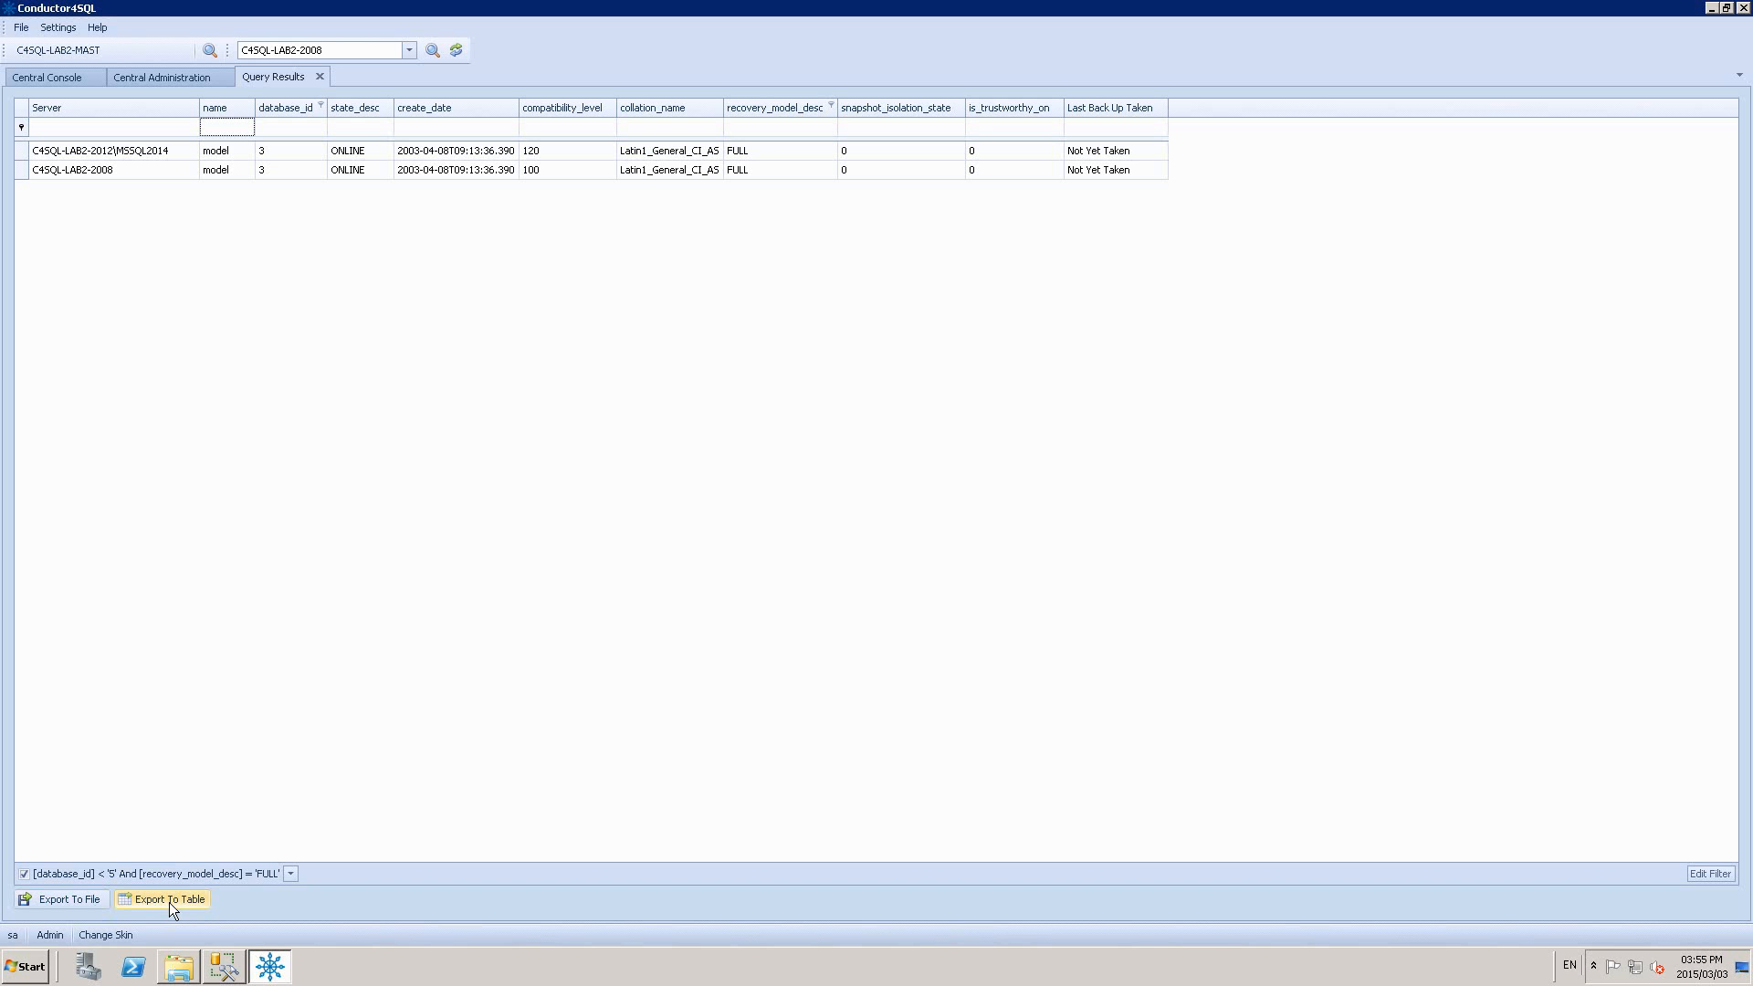
click(319, 76)
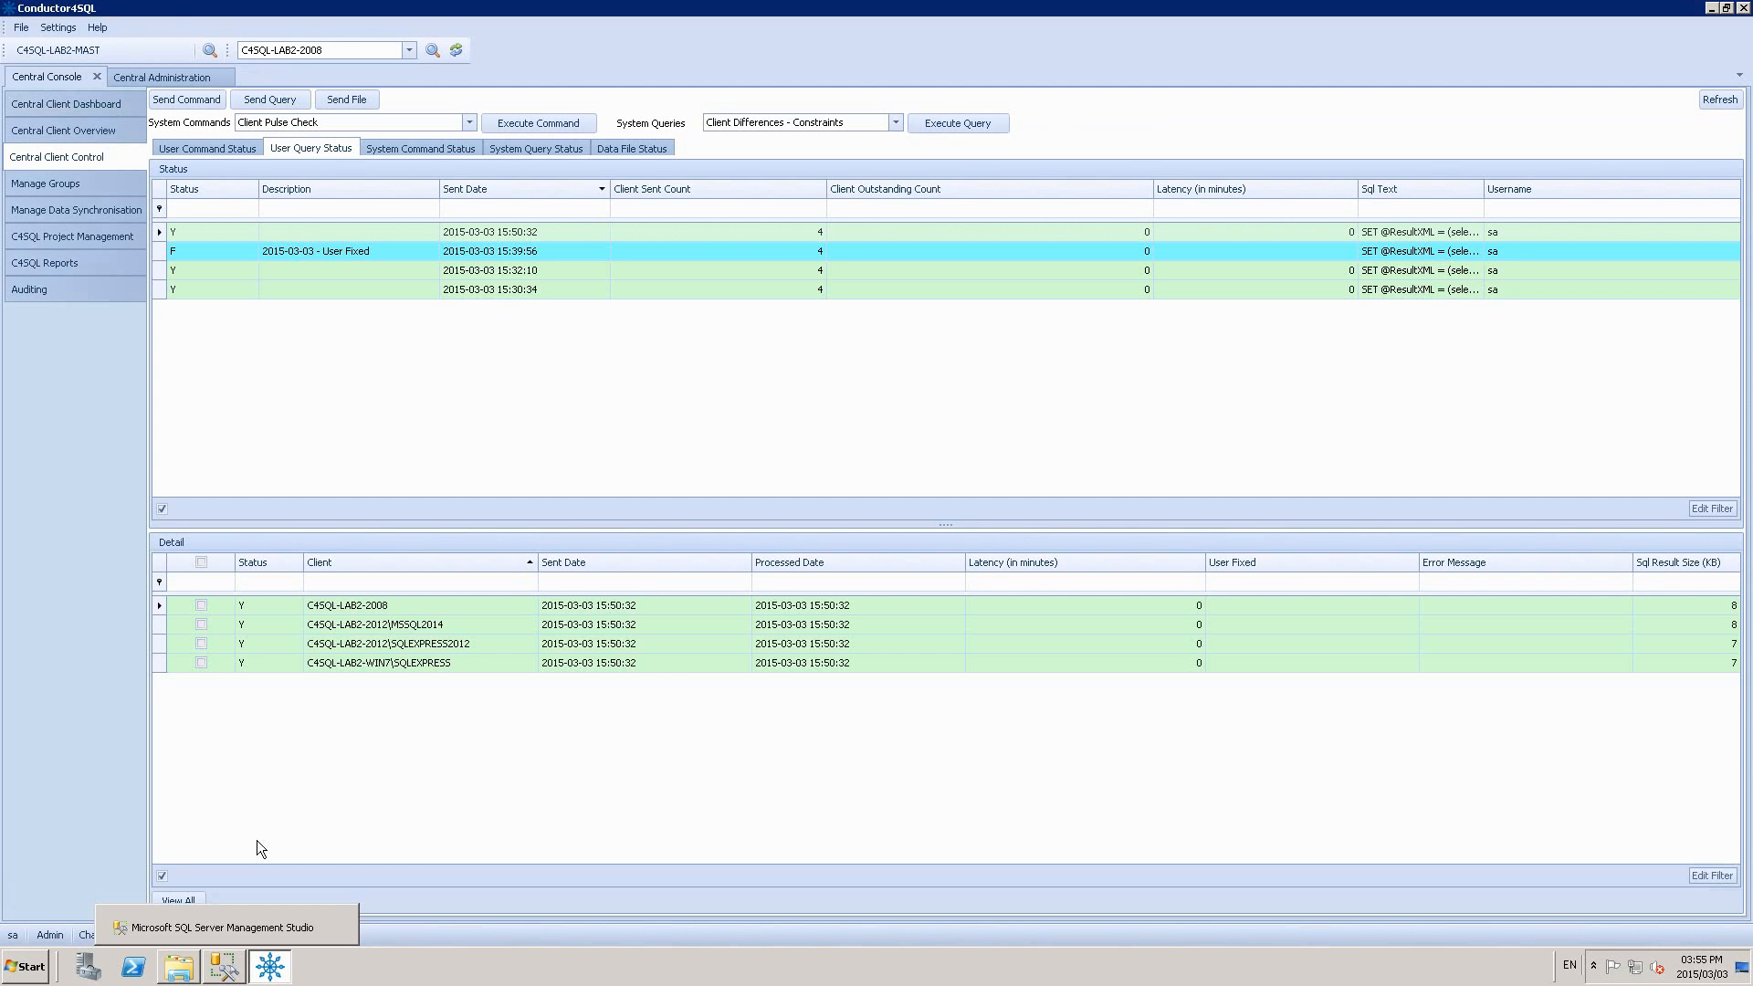
Copy the transaction summaries select statement from the demo queries script in SQL Server Management Studio and return to Conductor4SQL
click(219, 970)
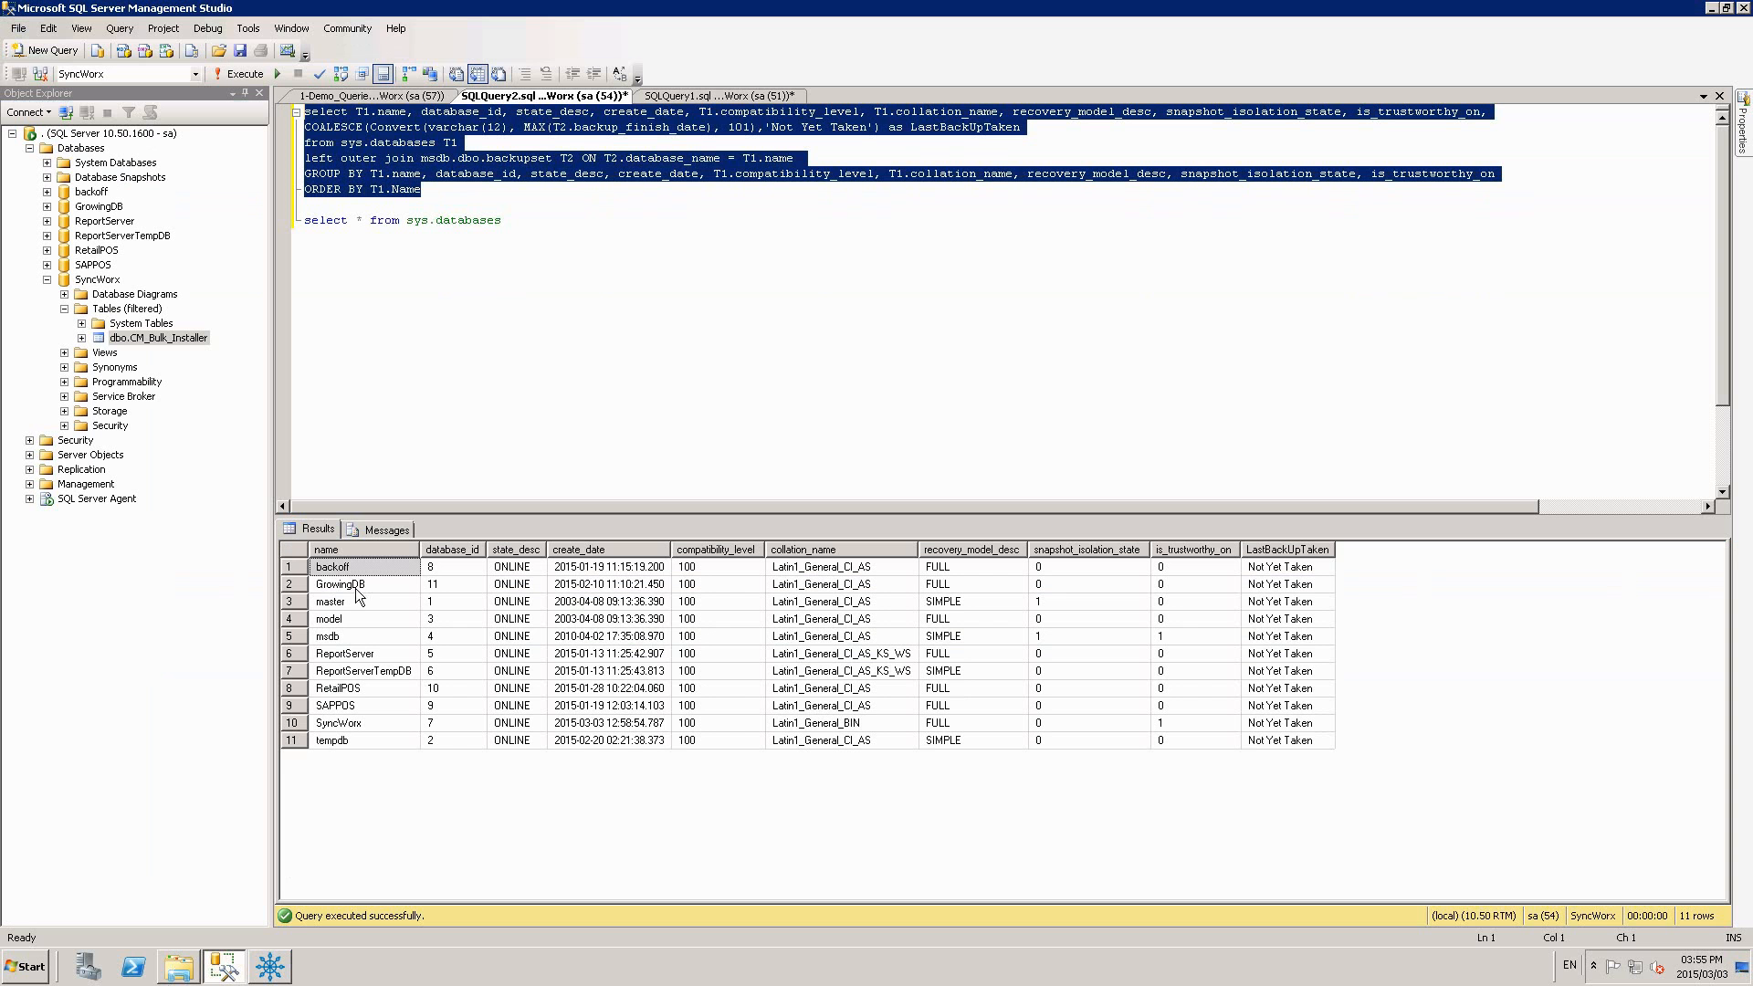
click(368, 96)
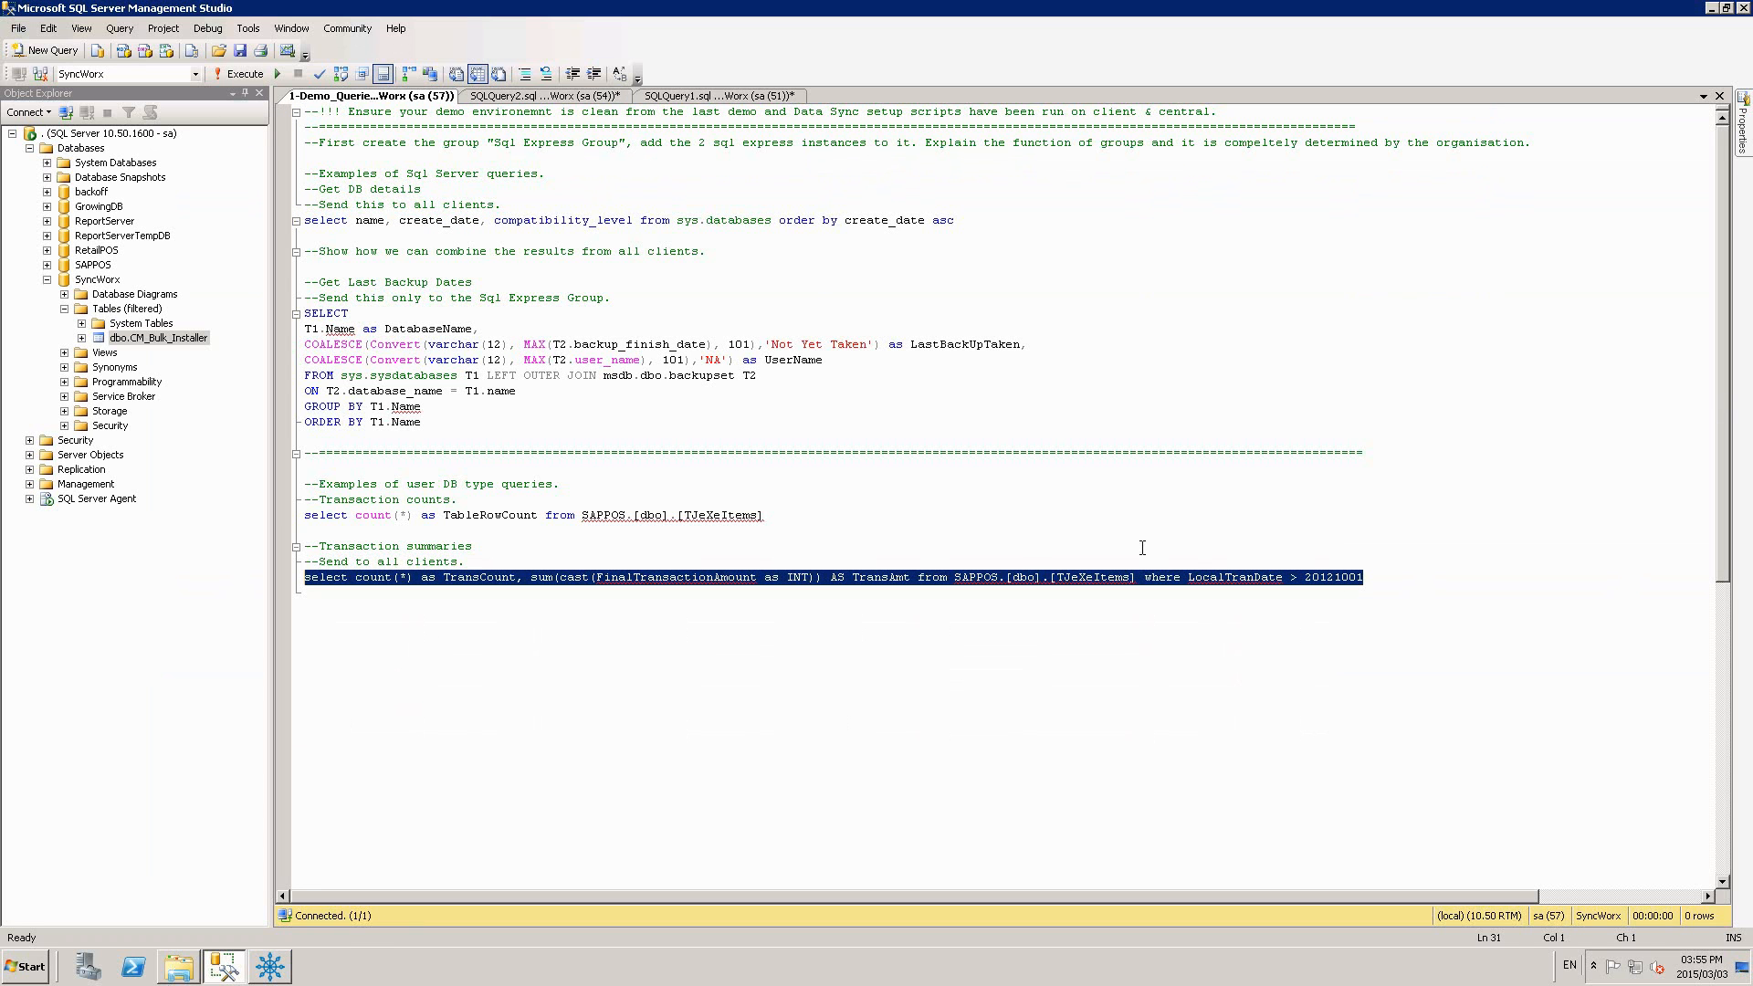
click(1390, 571)
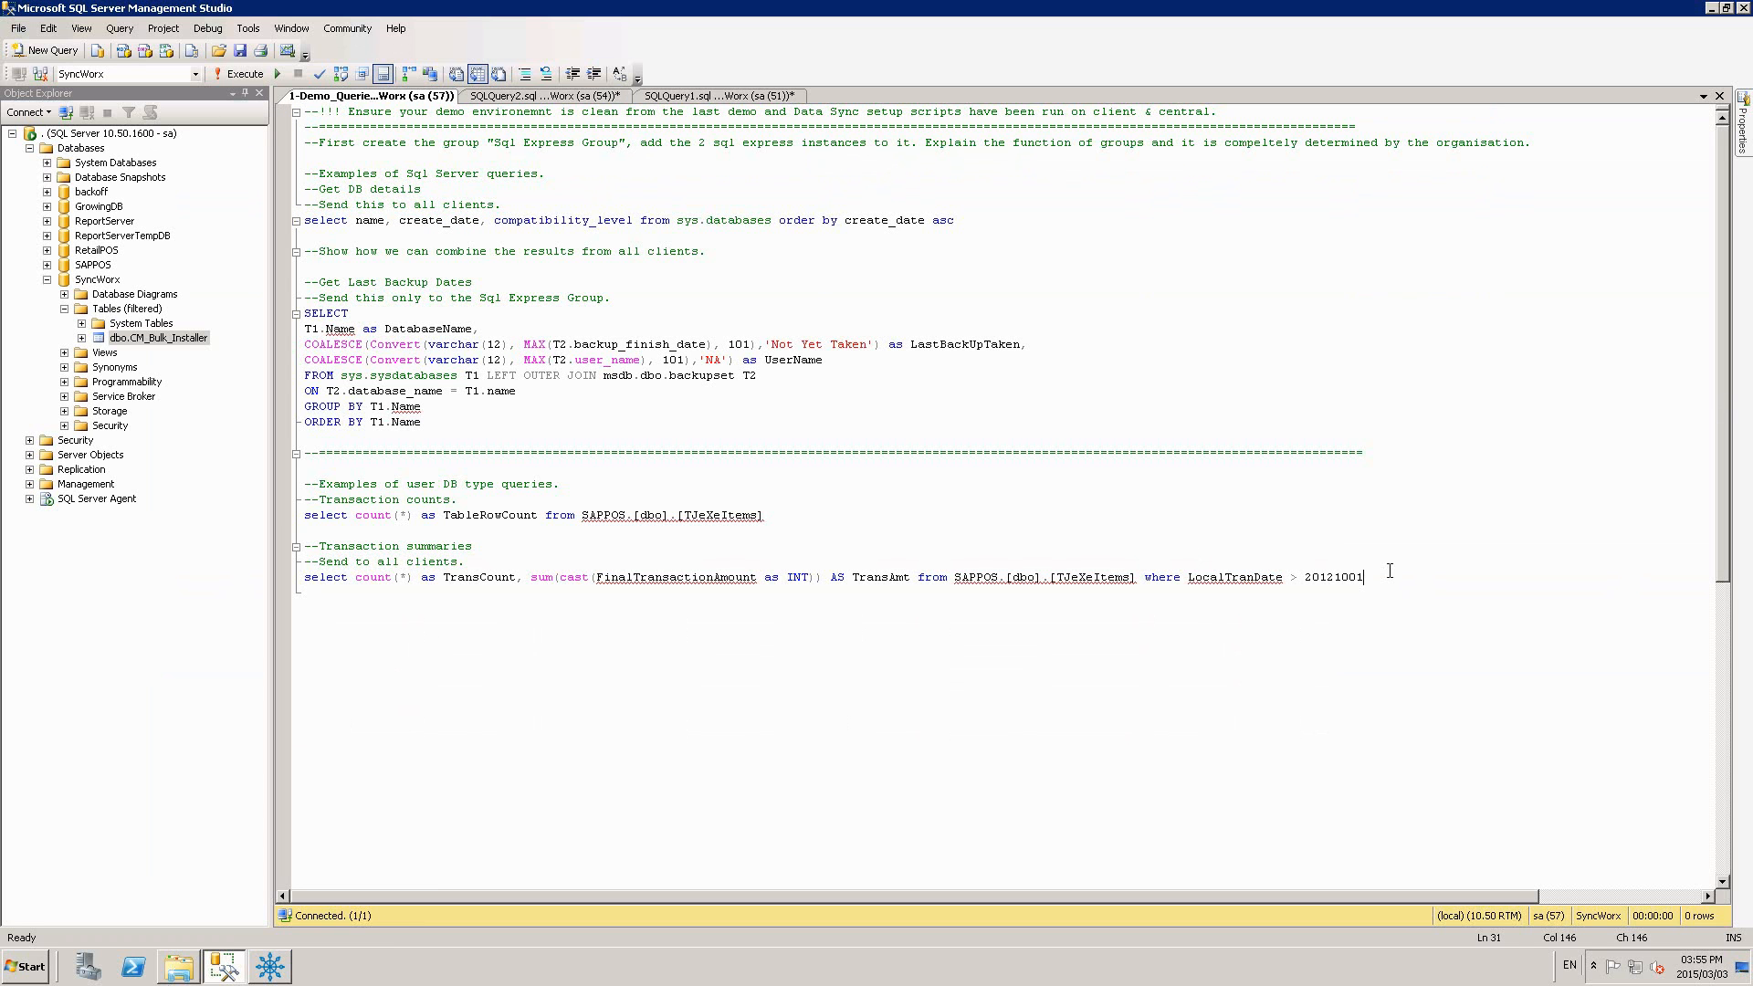
key(shift+Home)
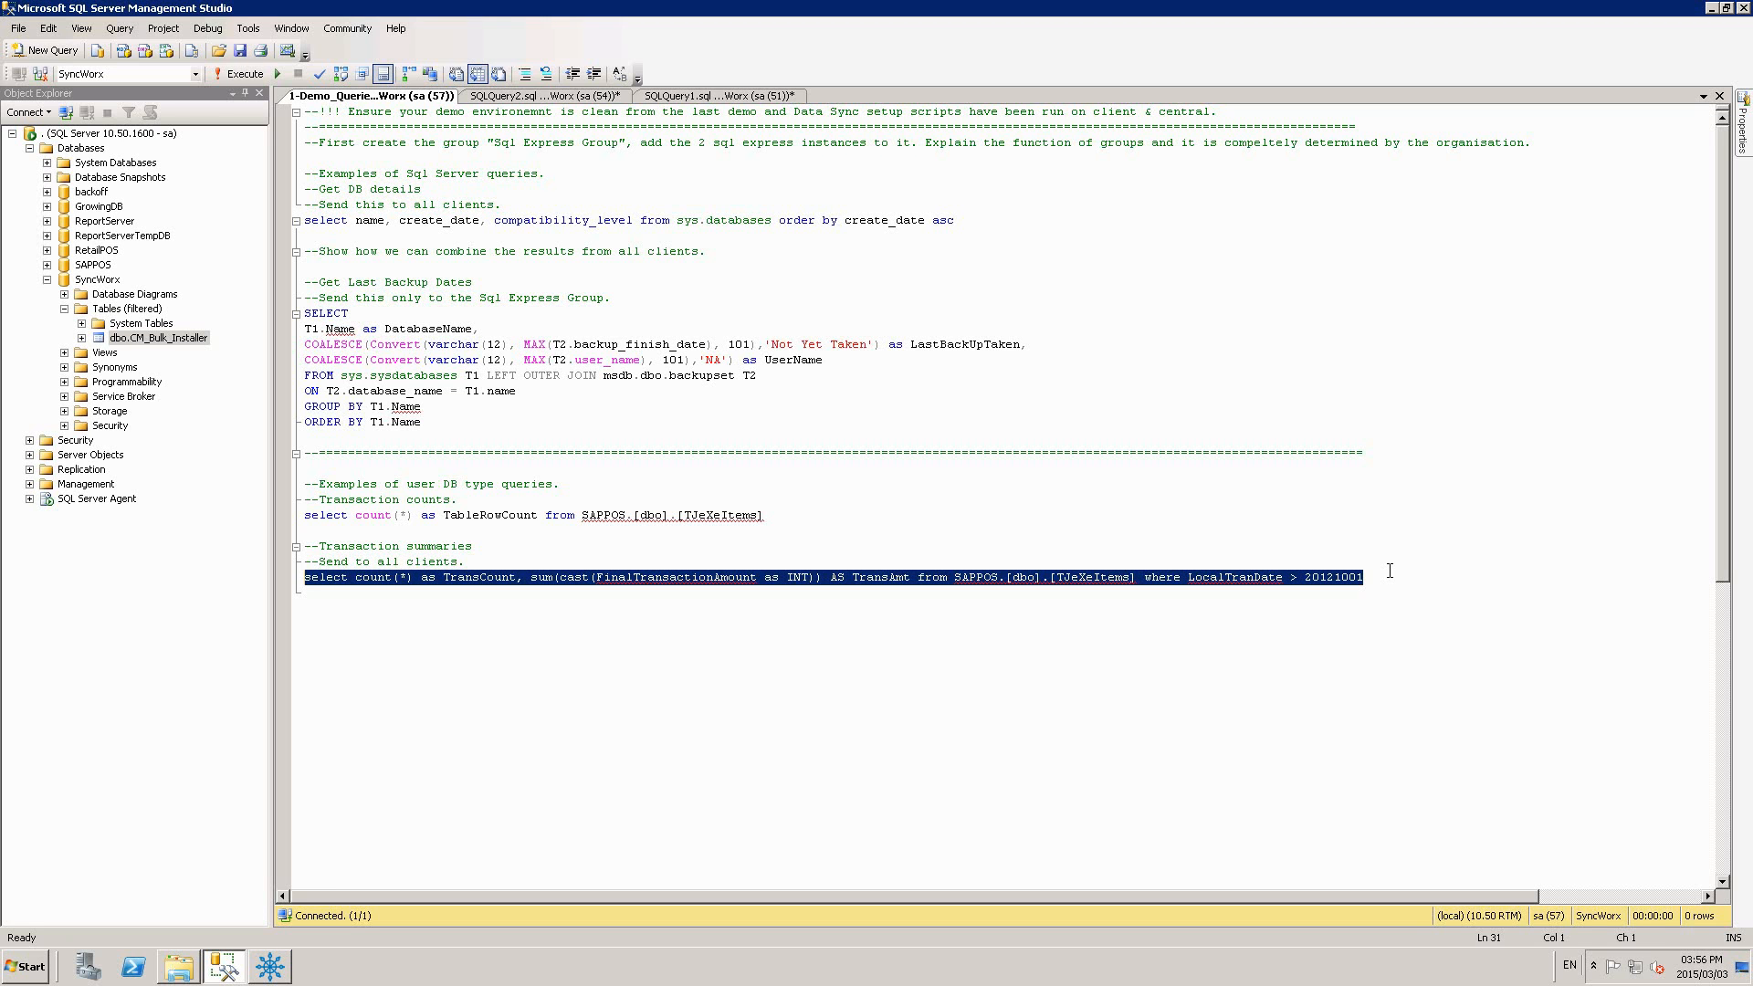
click(1392, 581)
key(shift+Home)
key(alt+Tab)
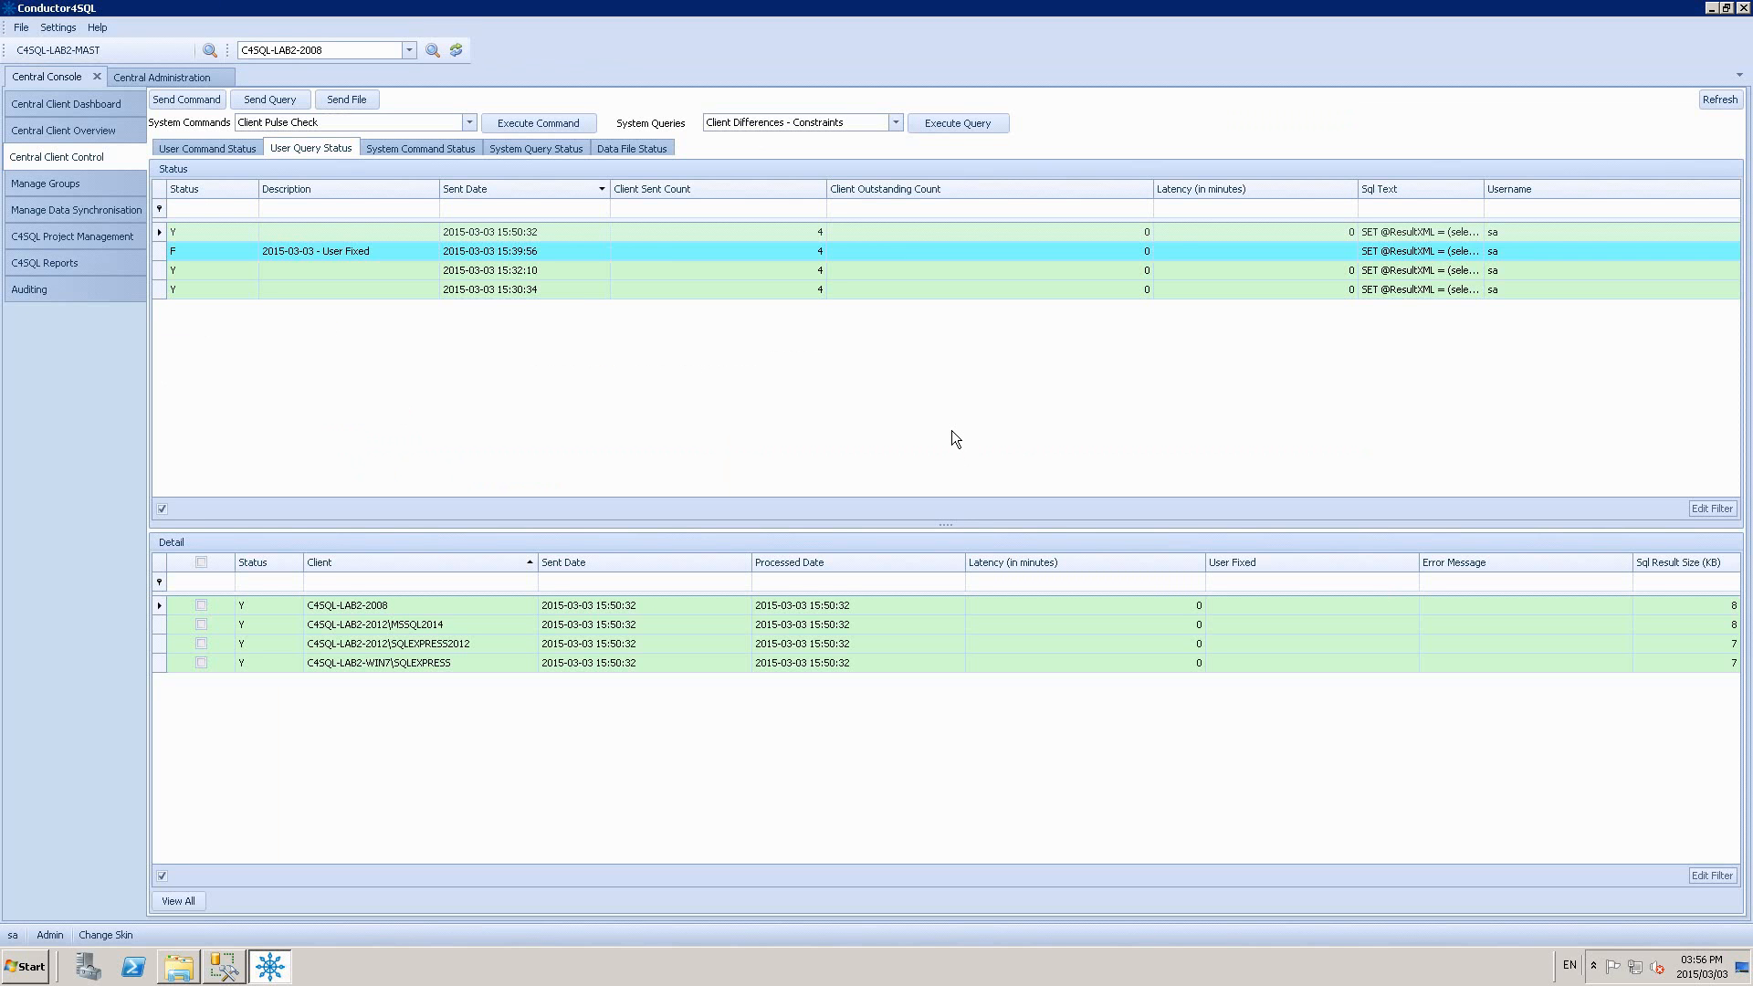
Start a user query to only some clients, selecting C4SQL-LAB2-2012\MSSQL2014 and C4SQL-LAB2-2012\SQLEXPRESS2012
click(287, 248)
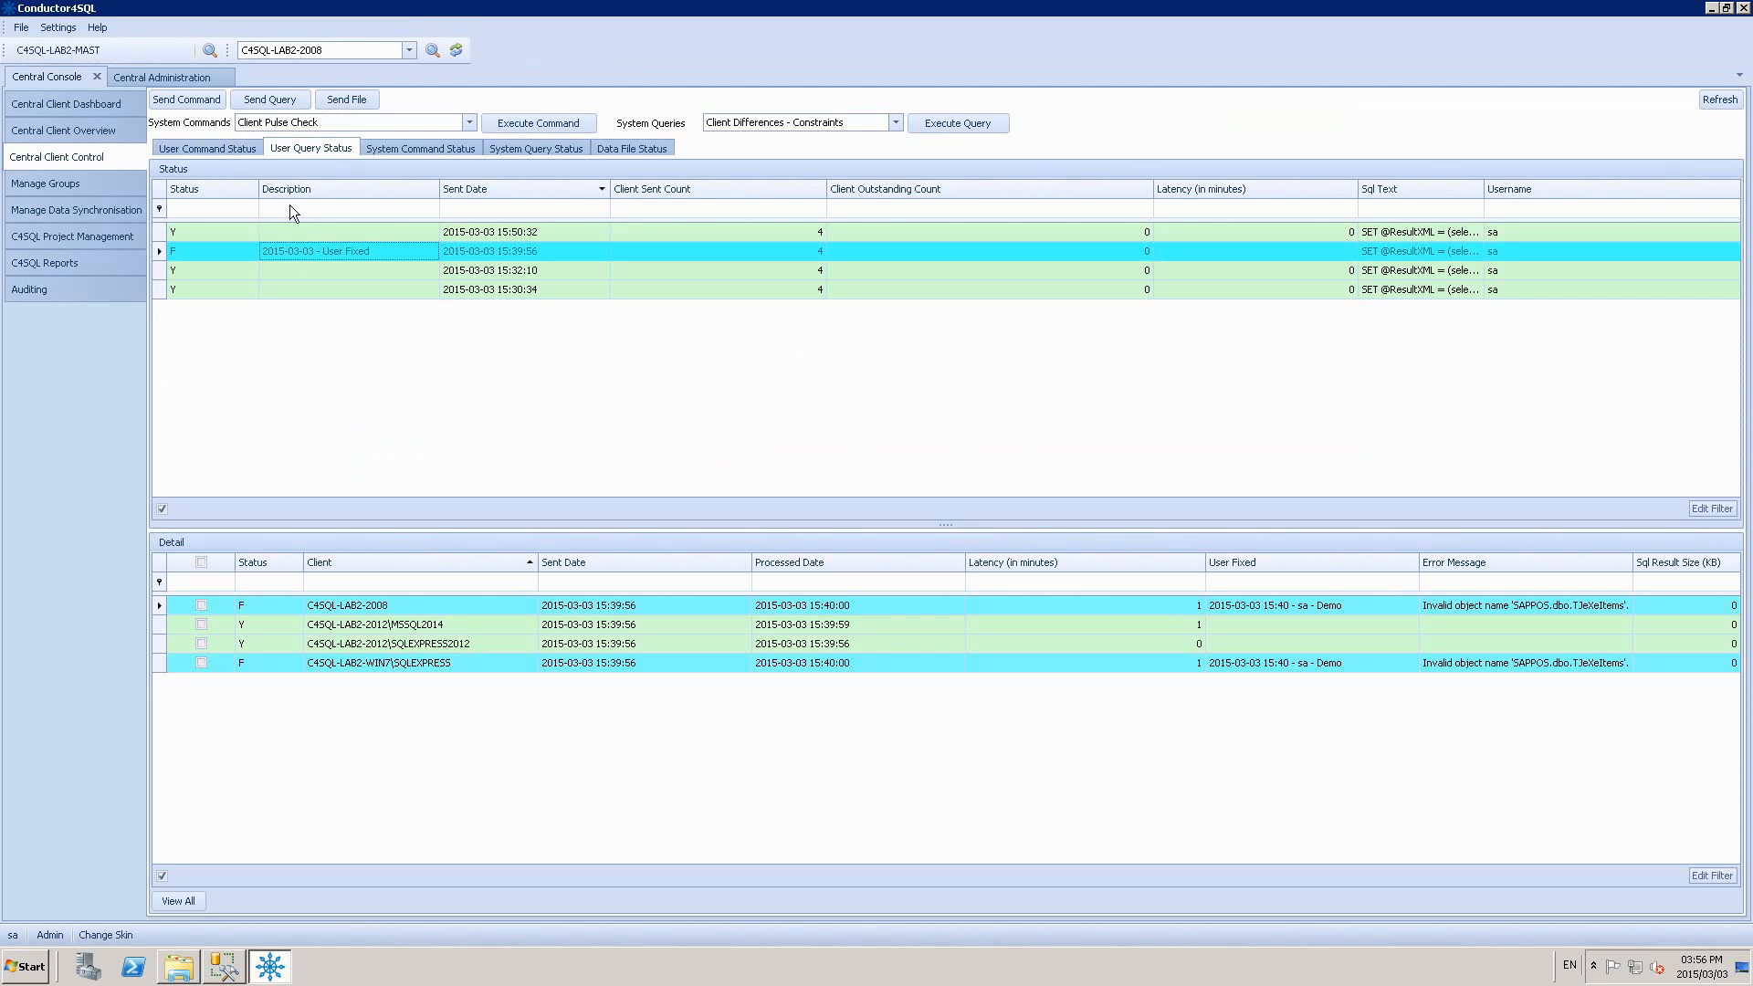
click(268, 104)
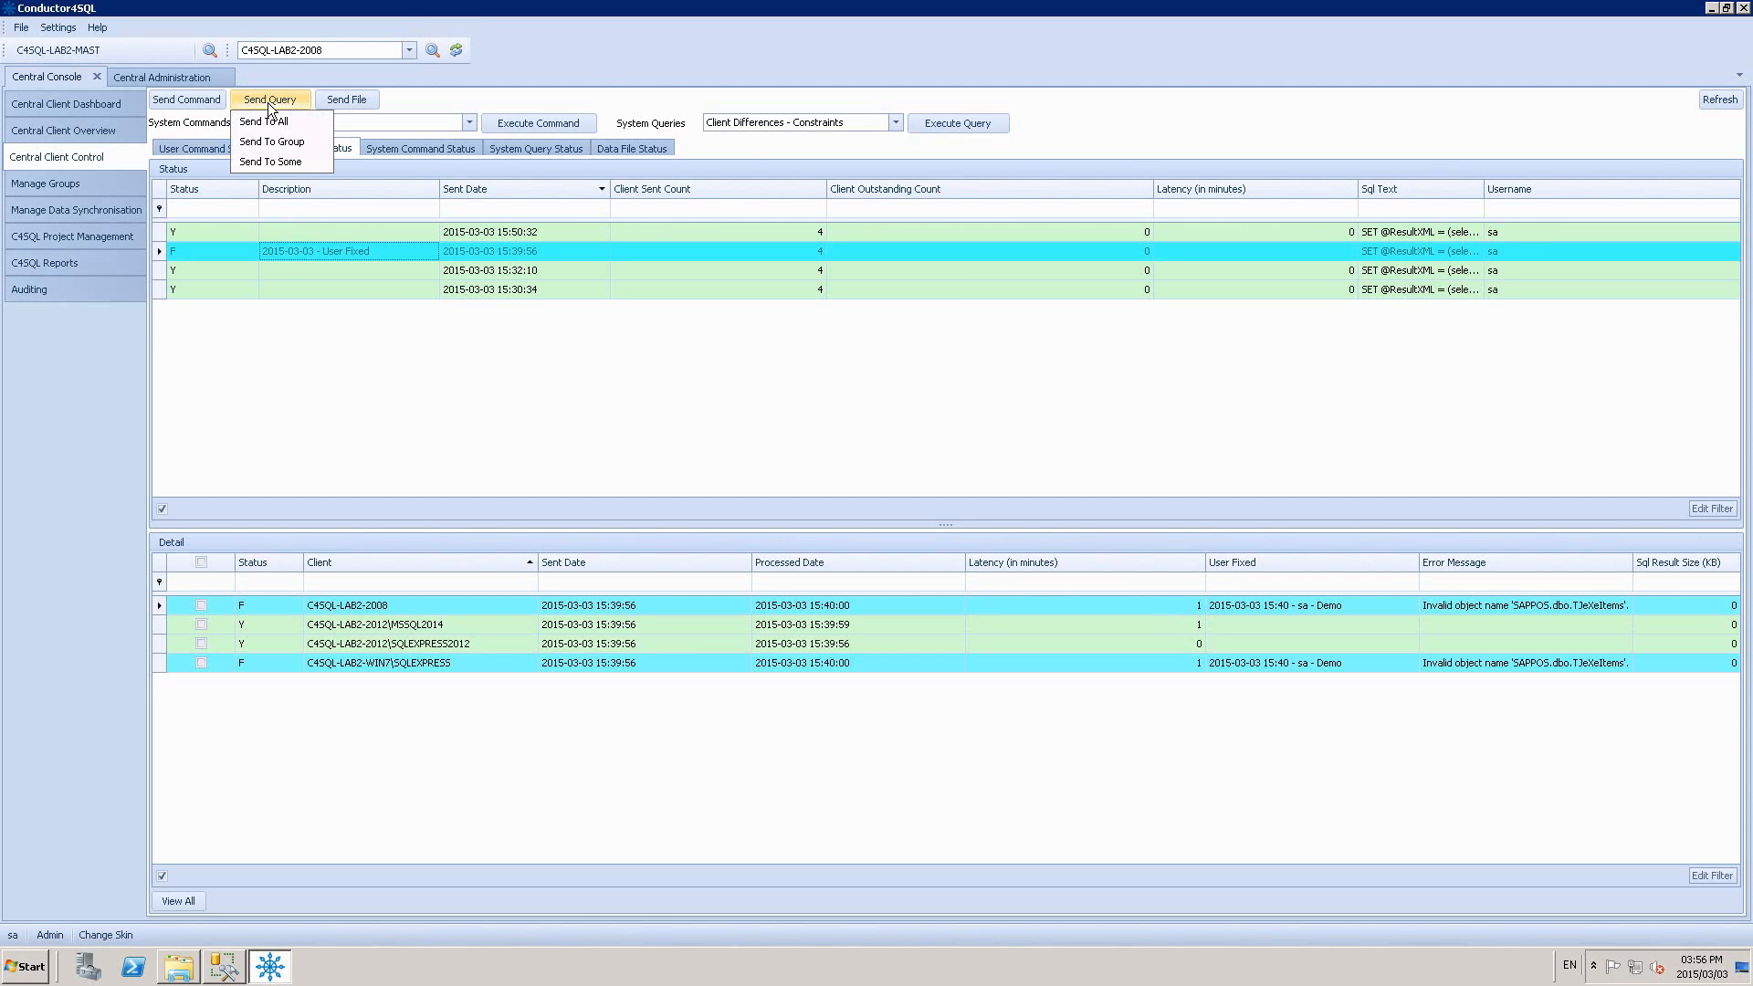
click(287, 160)
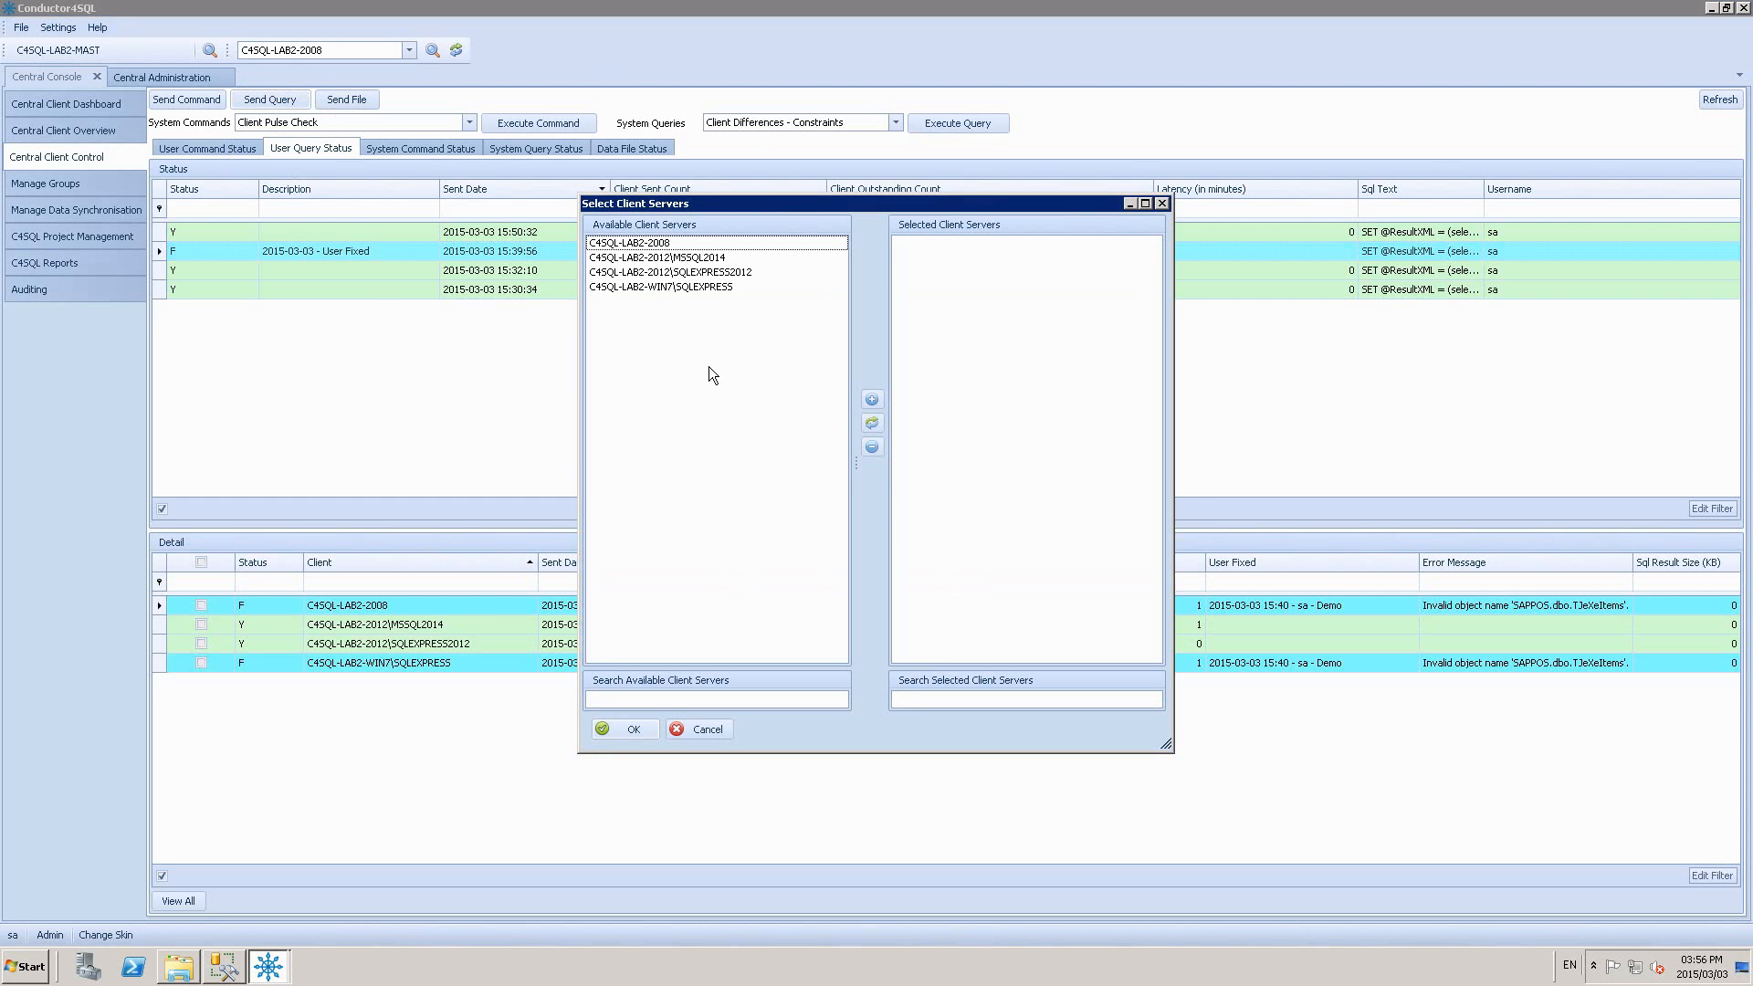
double_click(690, 259)
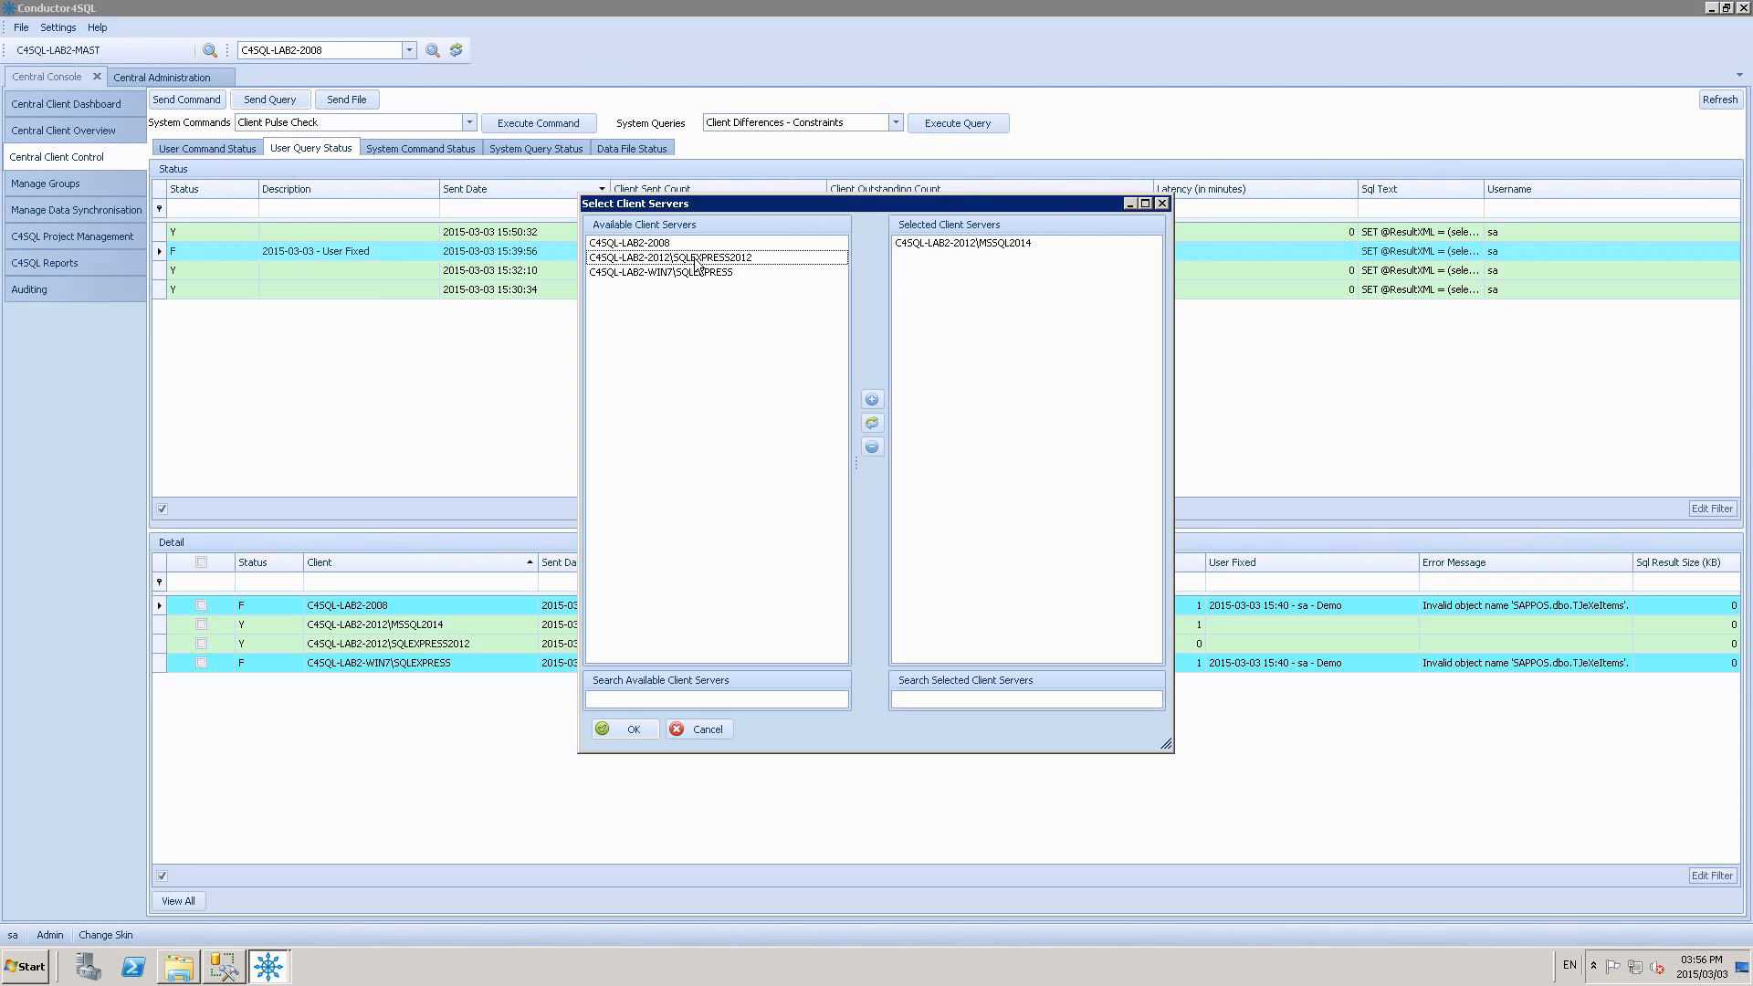
double_click(691, 259)
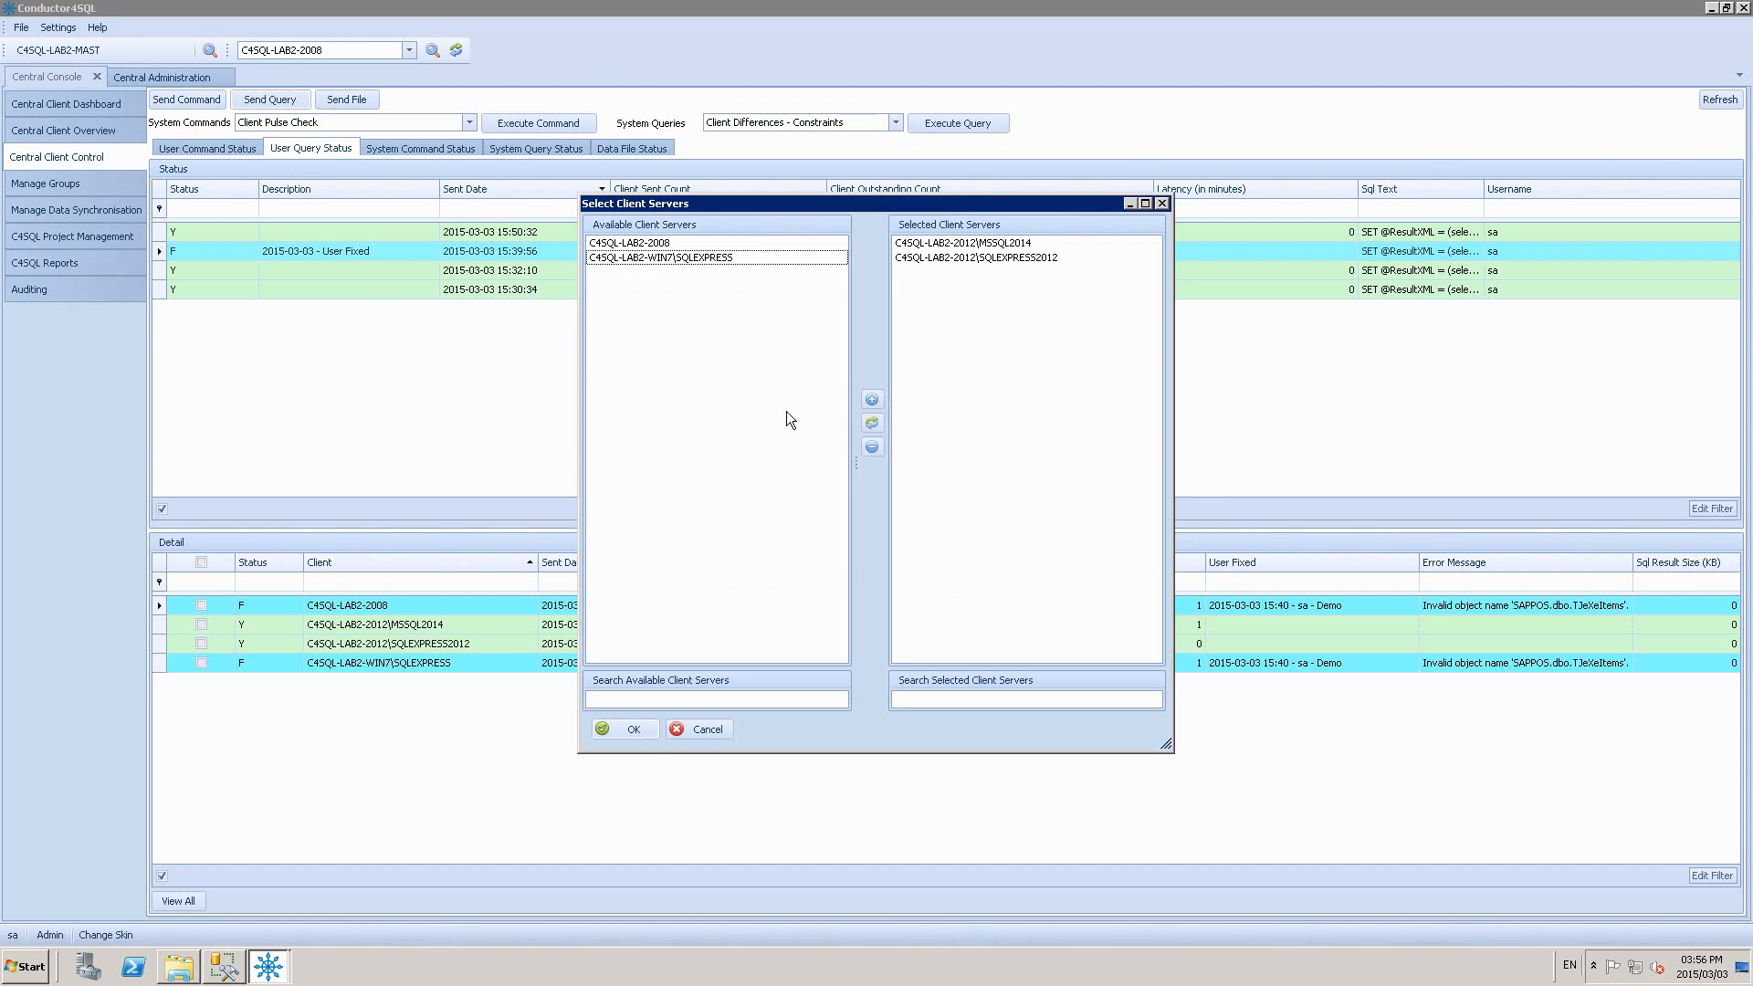
click(637, 727)
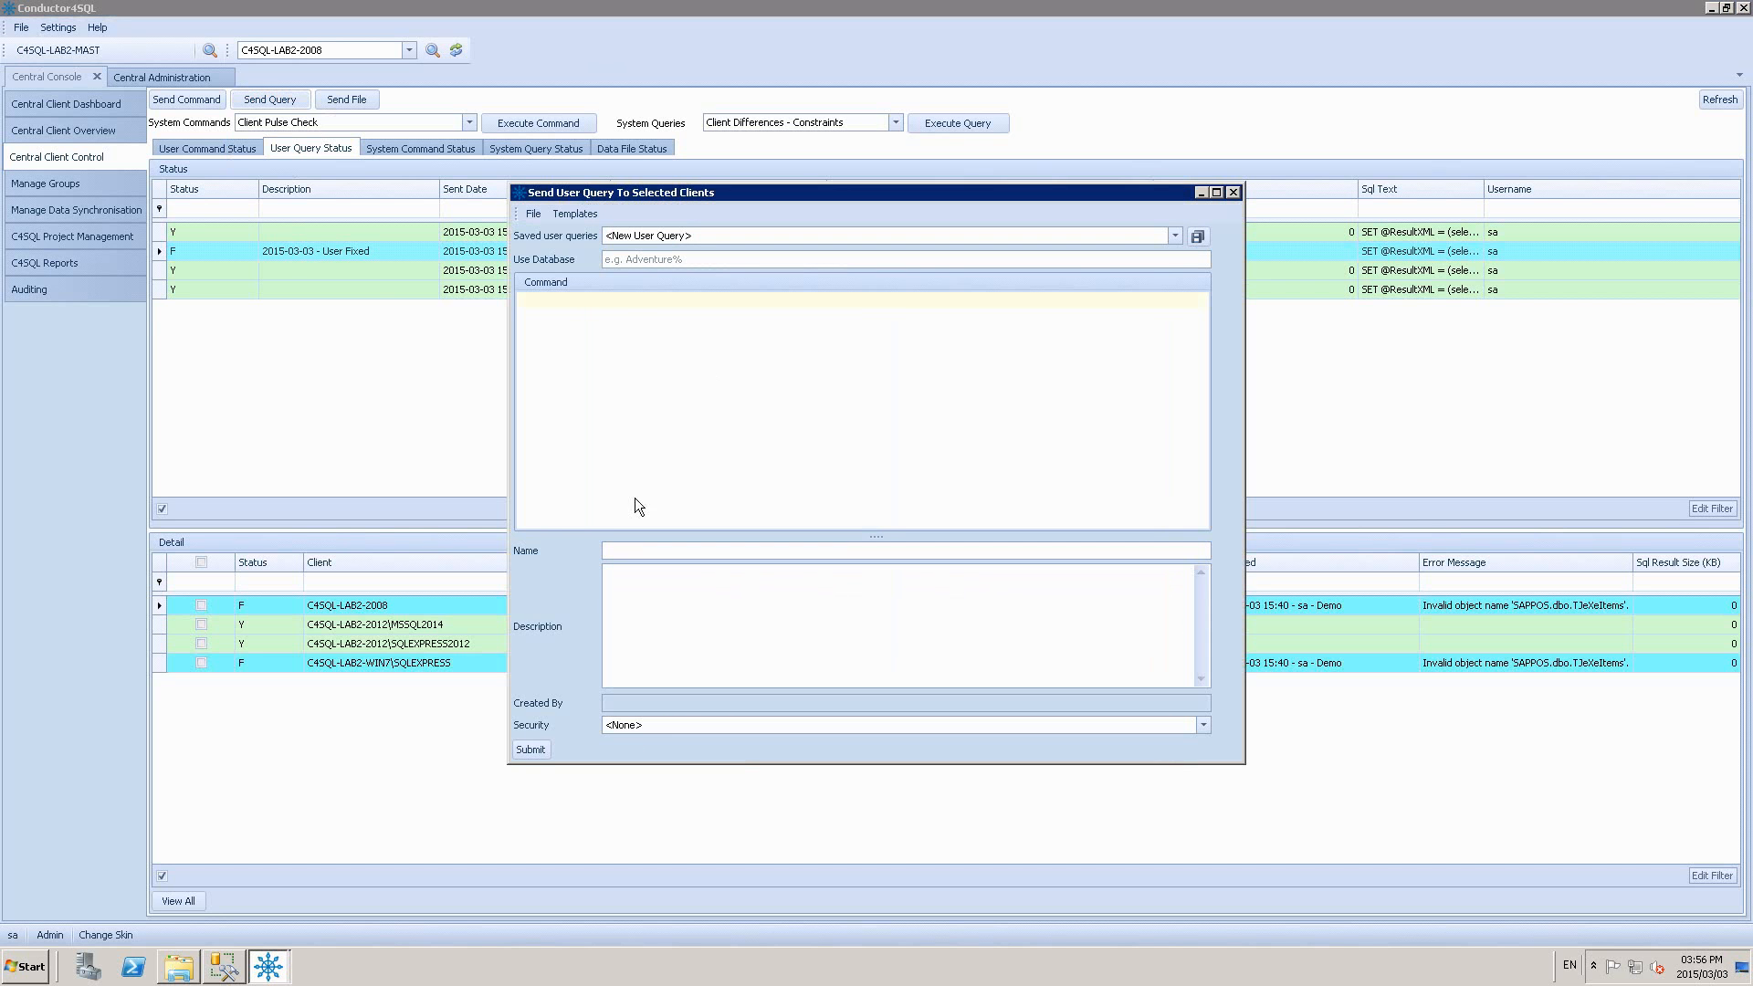
Paste the transaction summaries statement as the command, submit it to the selected clients, and close the request monitor
key(ctrl+v)
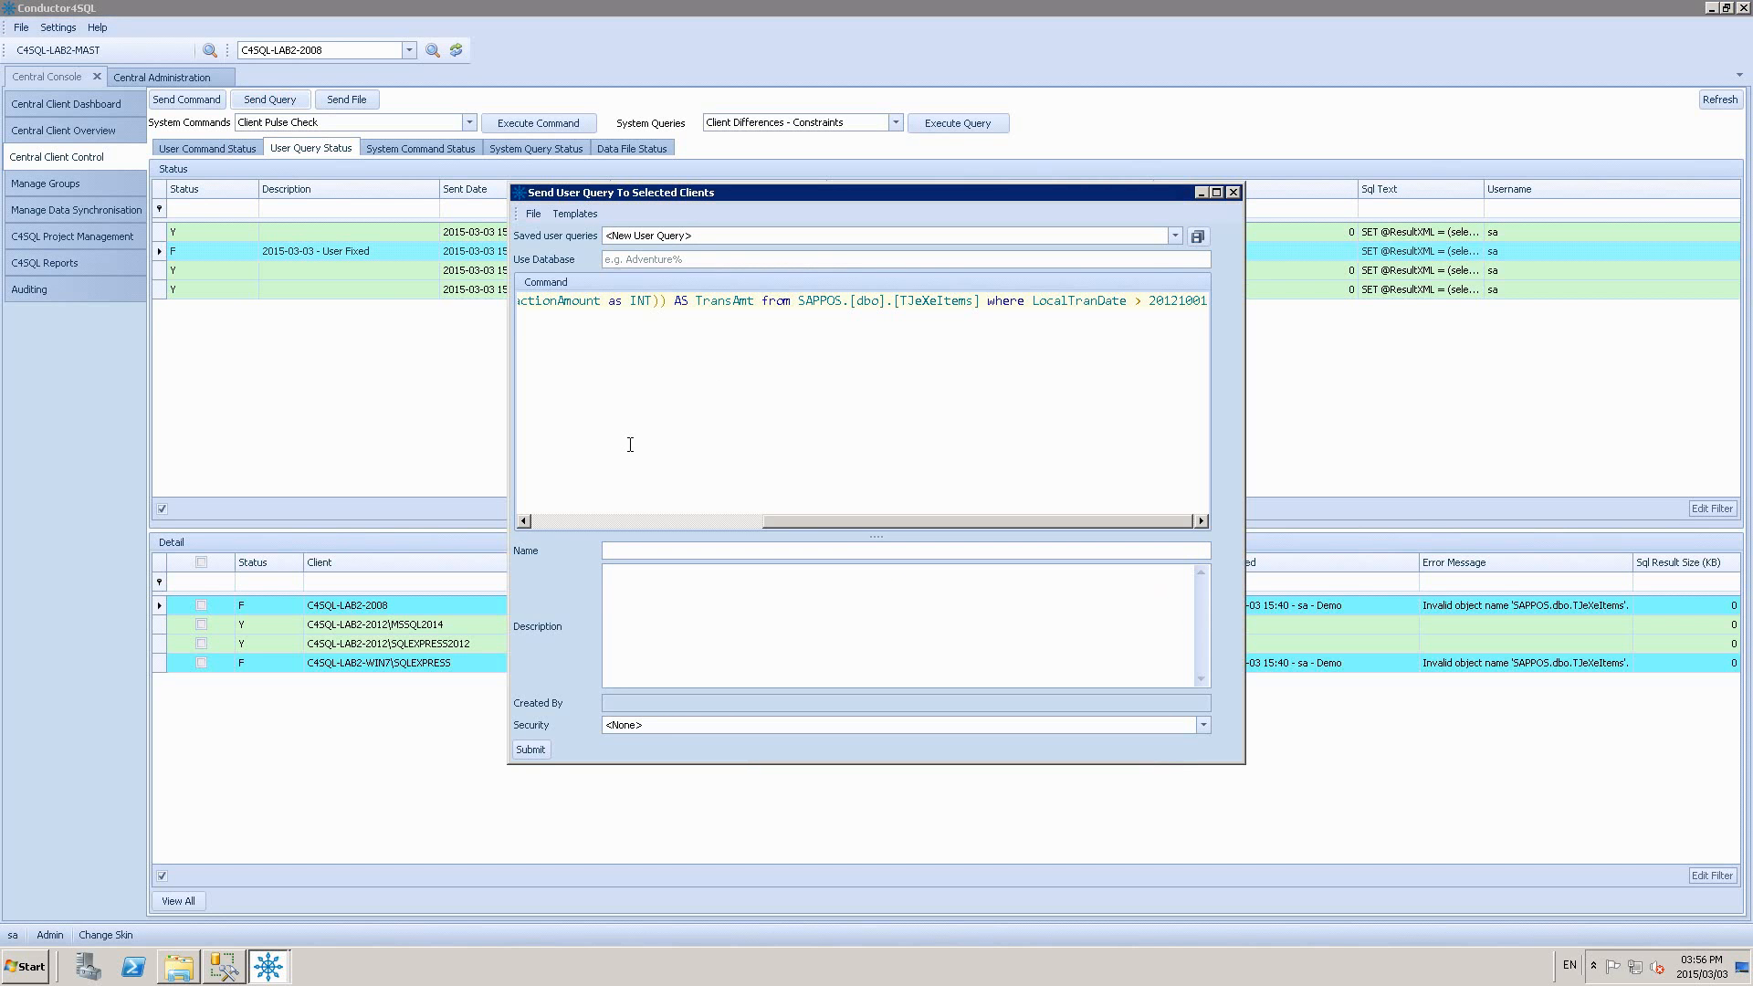
click(531, 749)
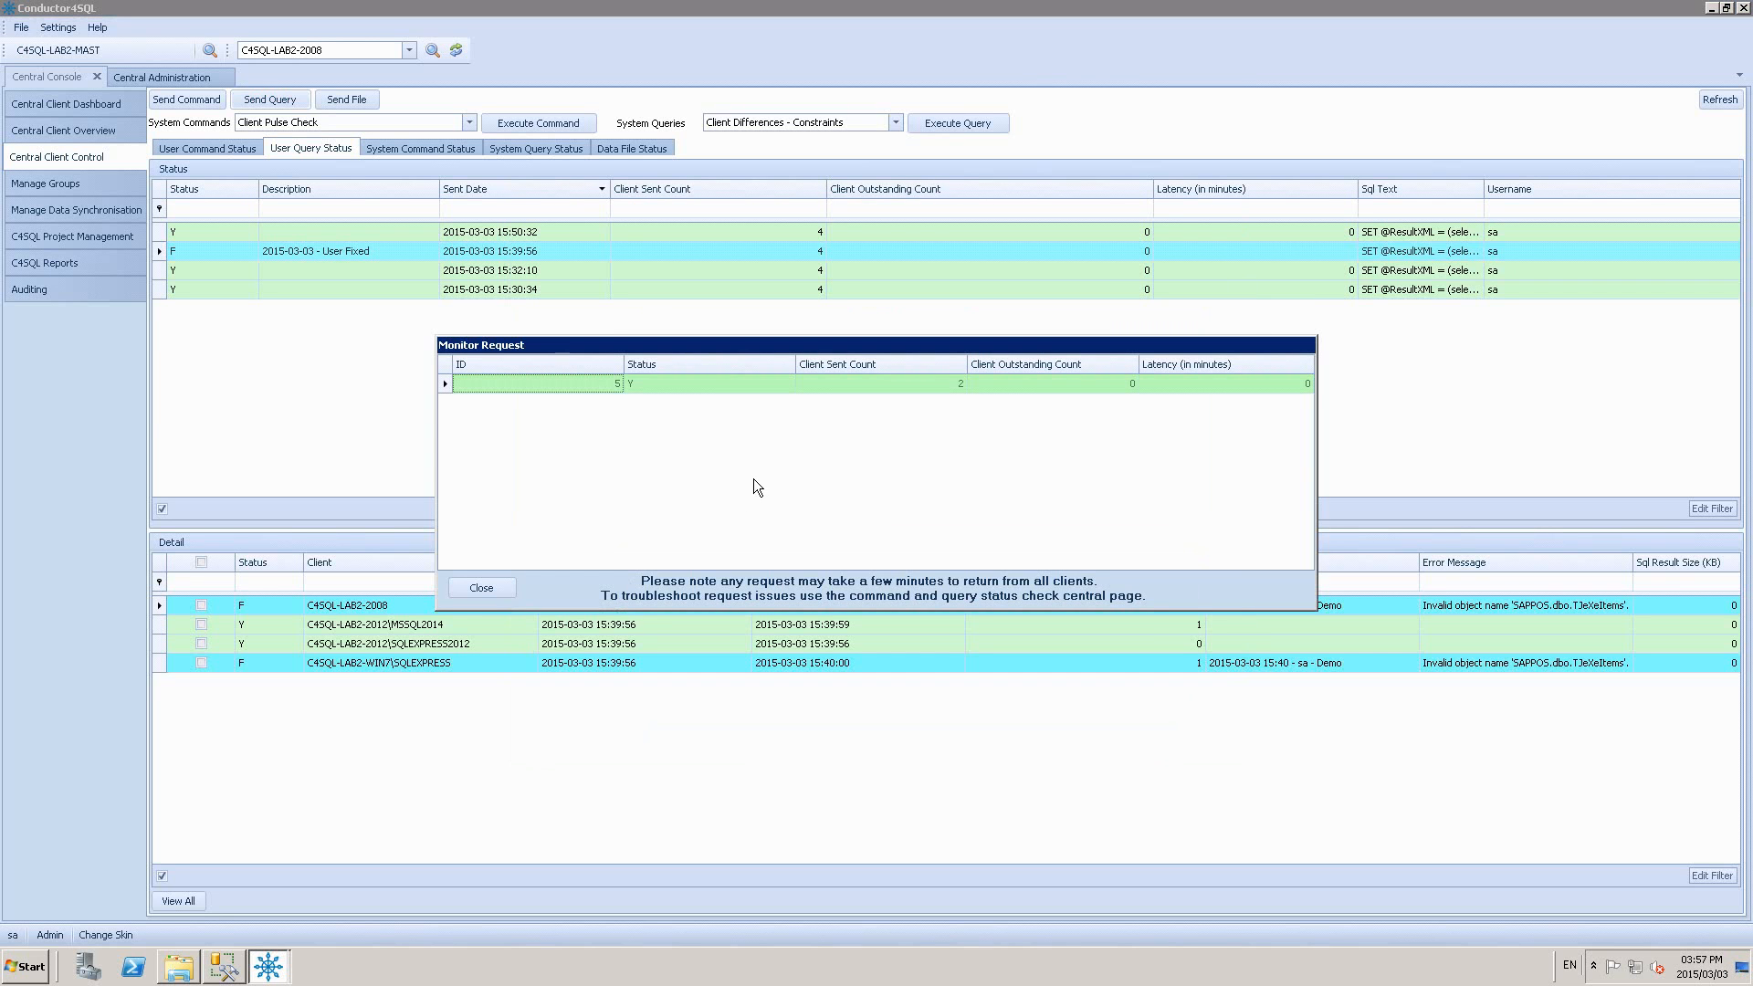
click(495, 583)
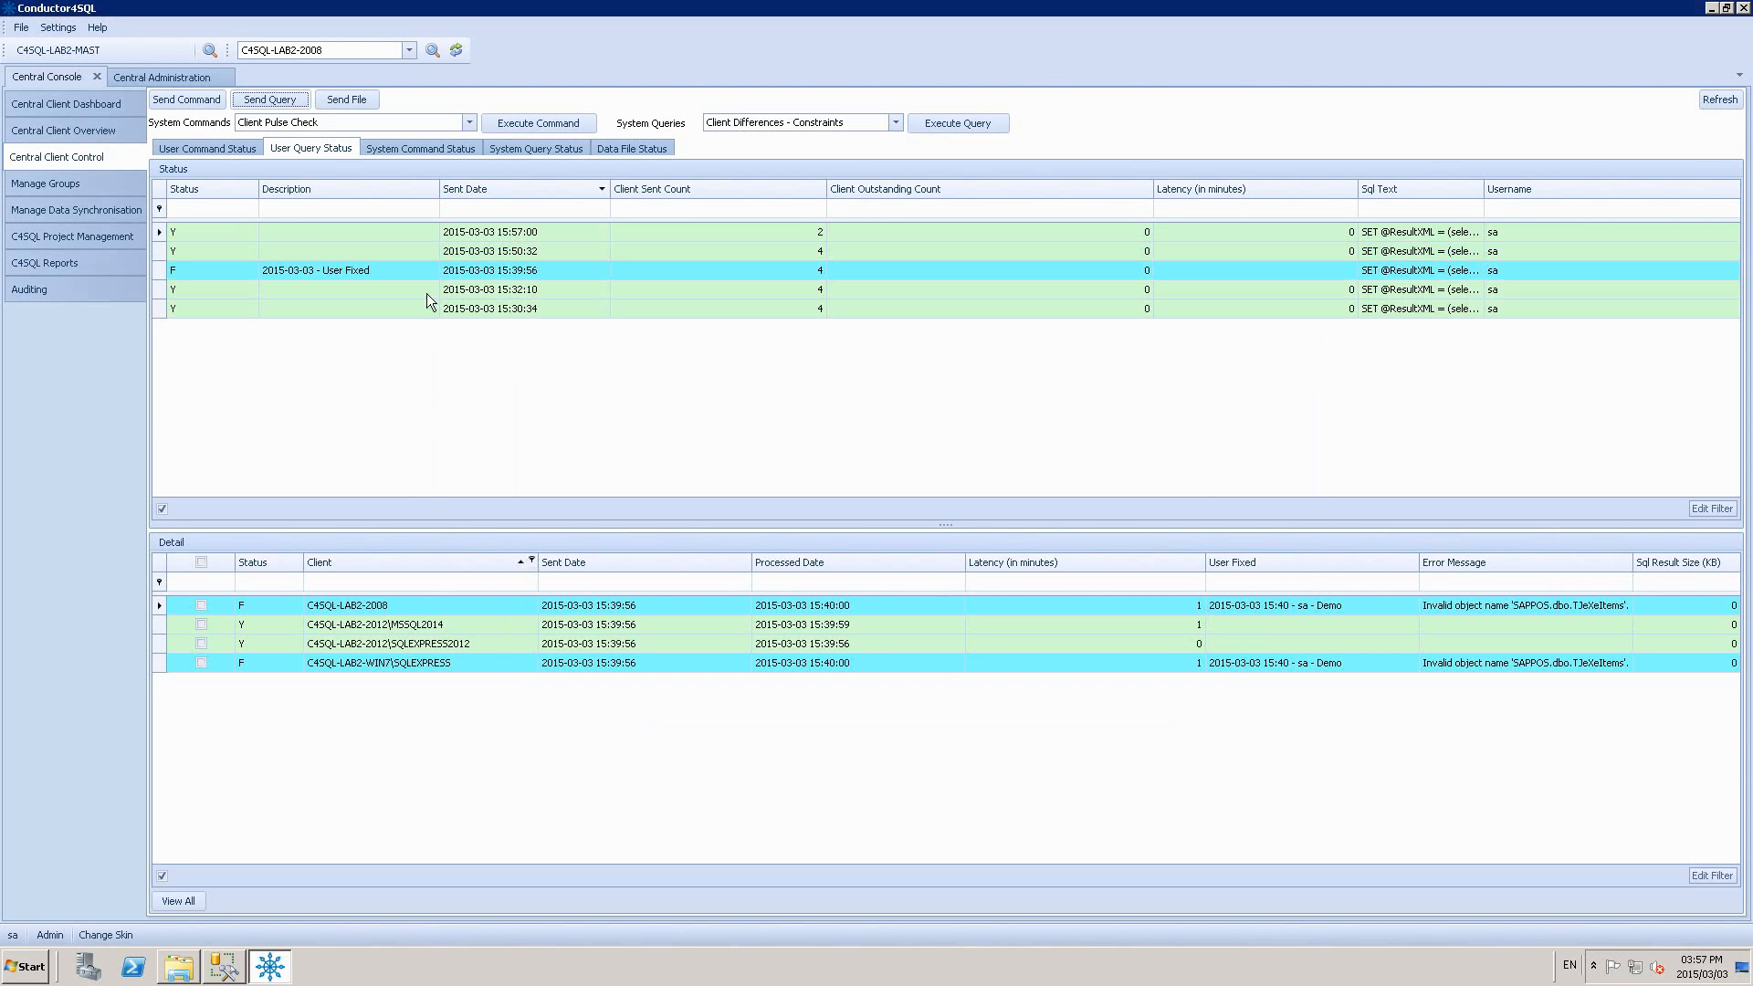
View the combined results of the newest user query with a widened Server column, and close them
click(429, 235)
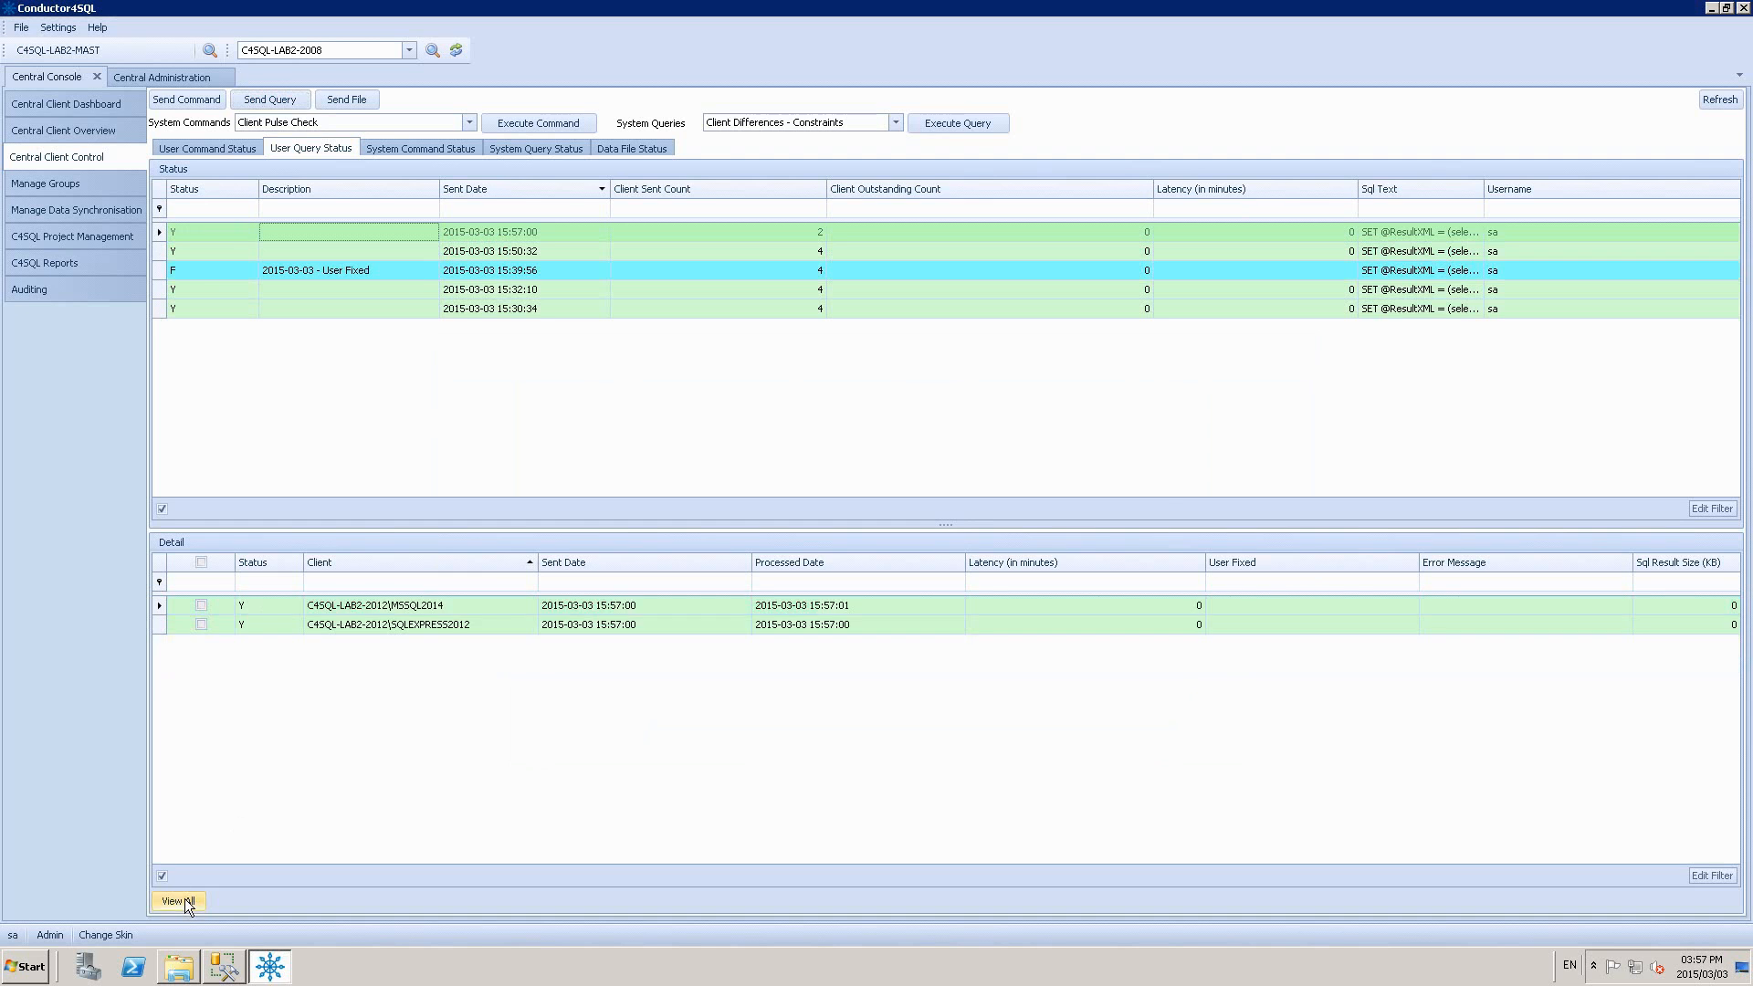
click(176, 900)
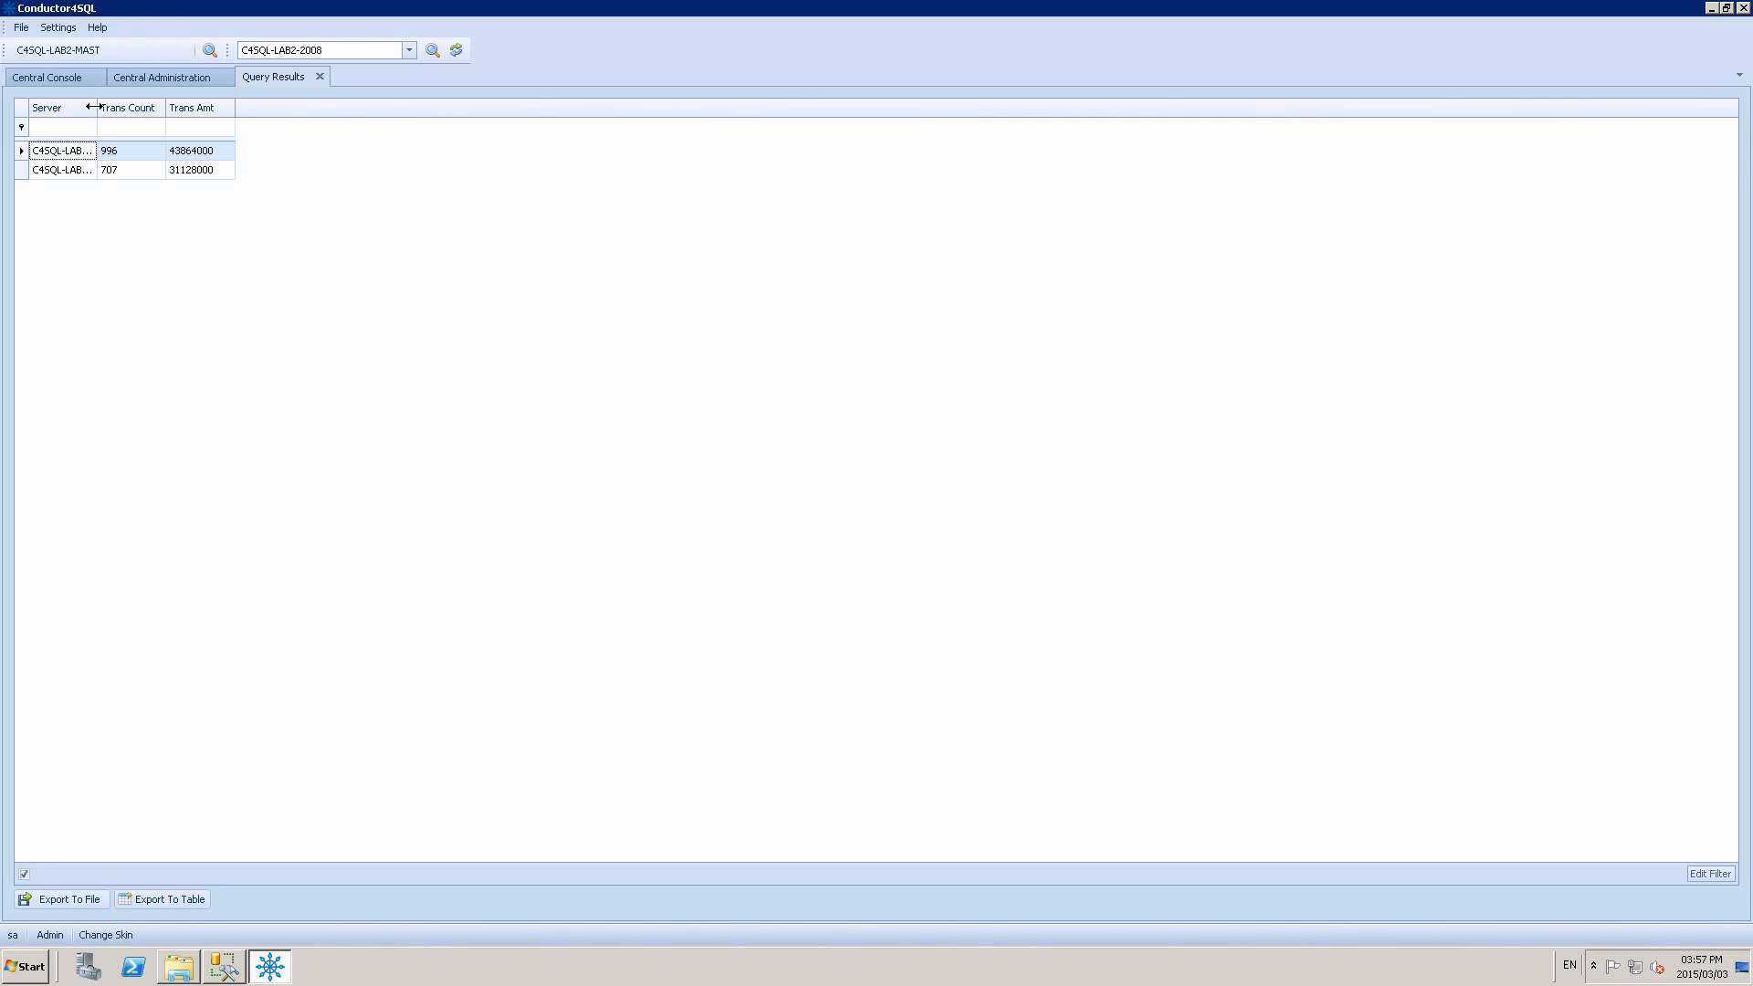
drag(95, 107, 156, 107)
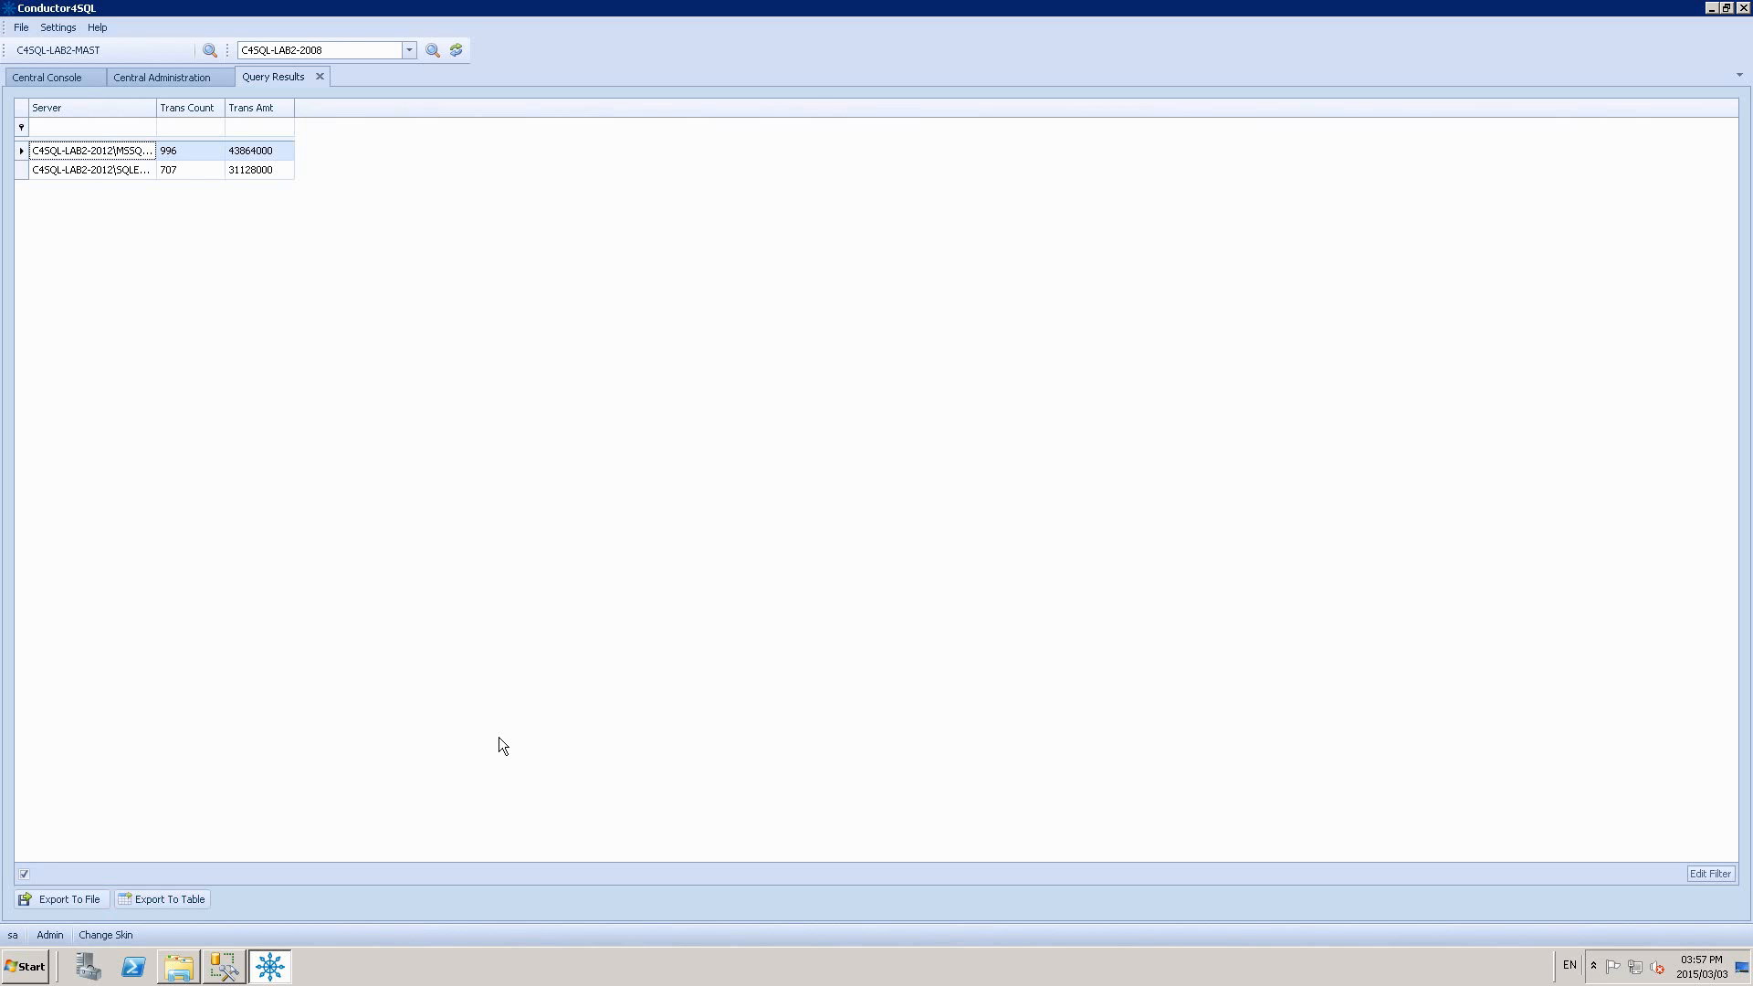
click(319, 78)
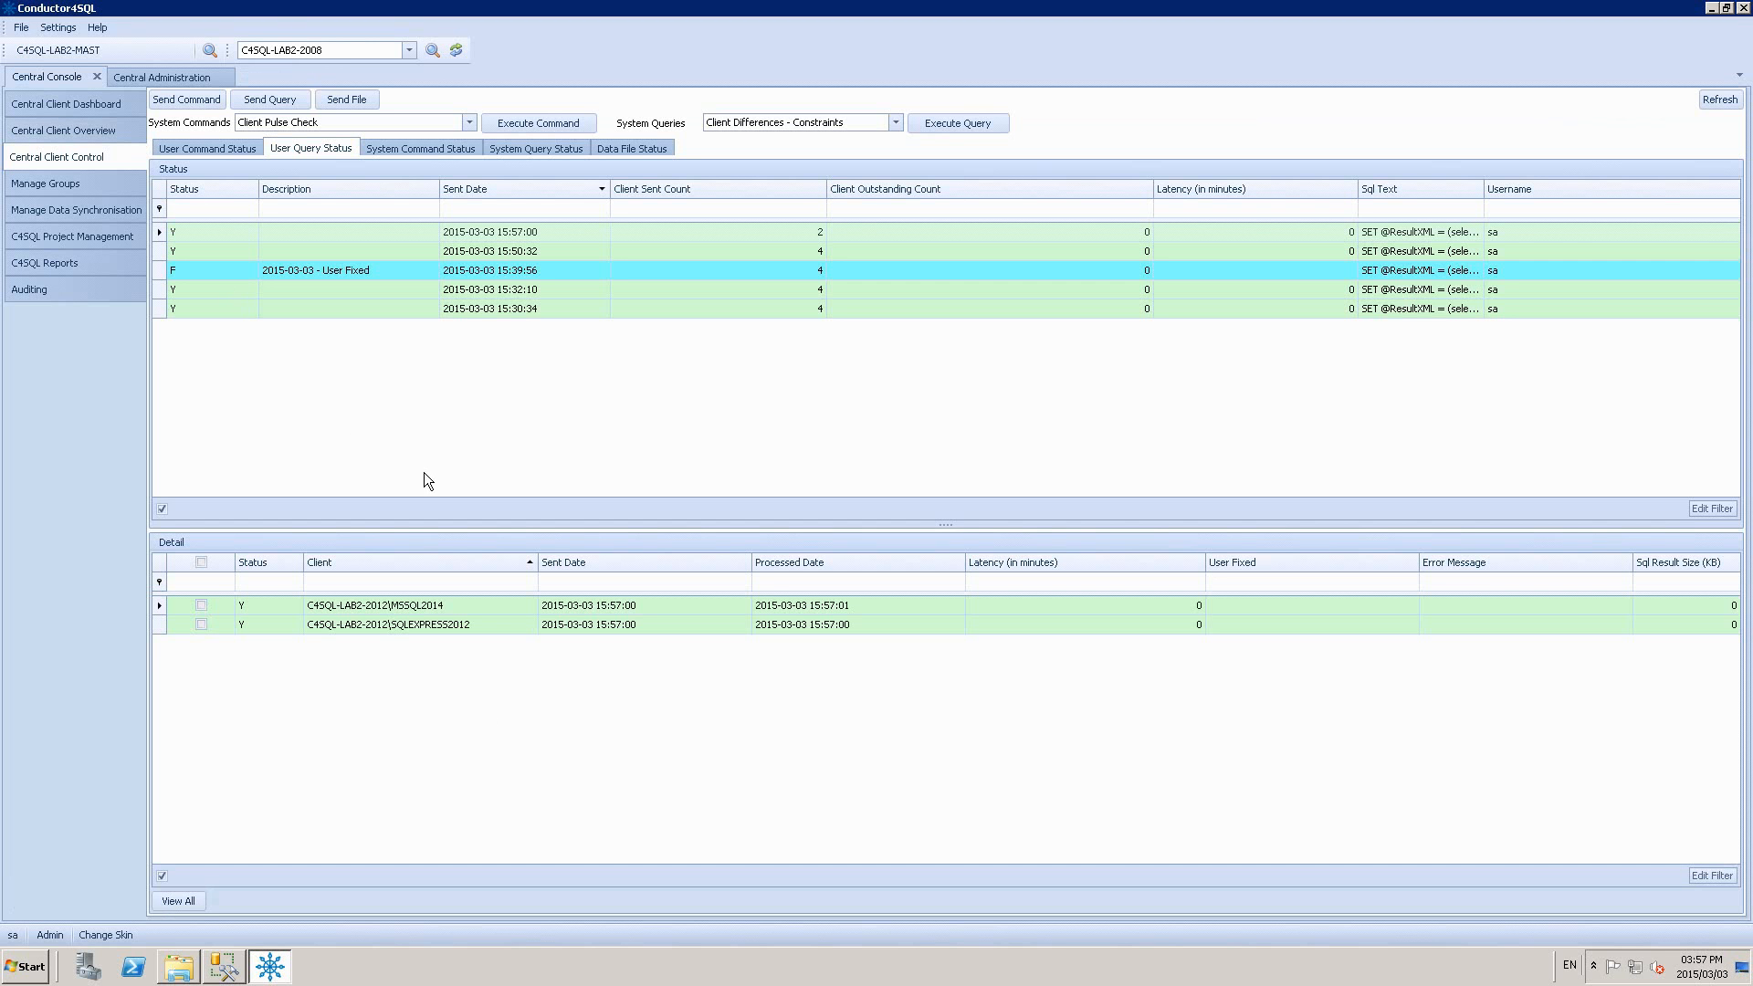
Copy the database details query ending in ORDER BY T1.Name from SQLQuery2.sql in SQL Server Management Studio and return to Conductor4SQL
key(alt+Tab)
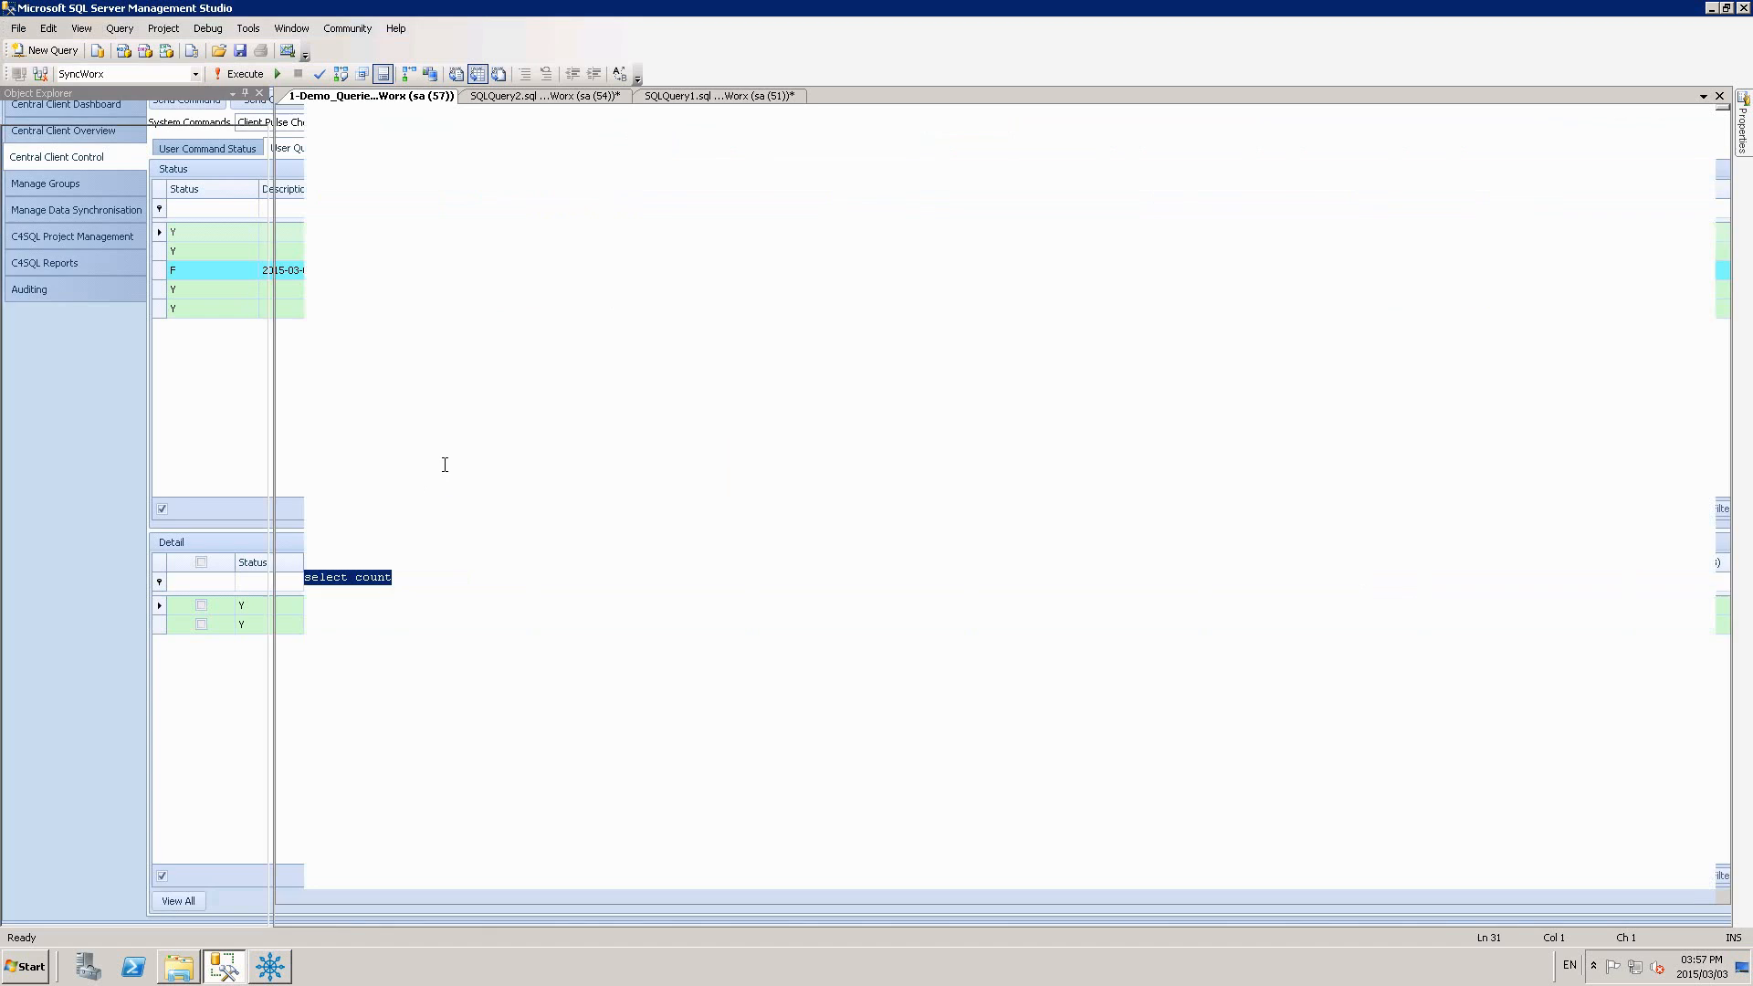
click(534, 96)
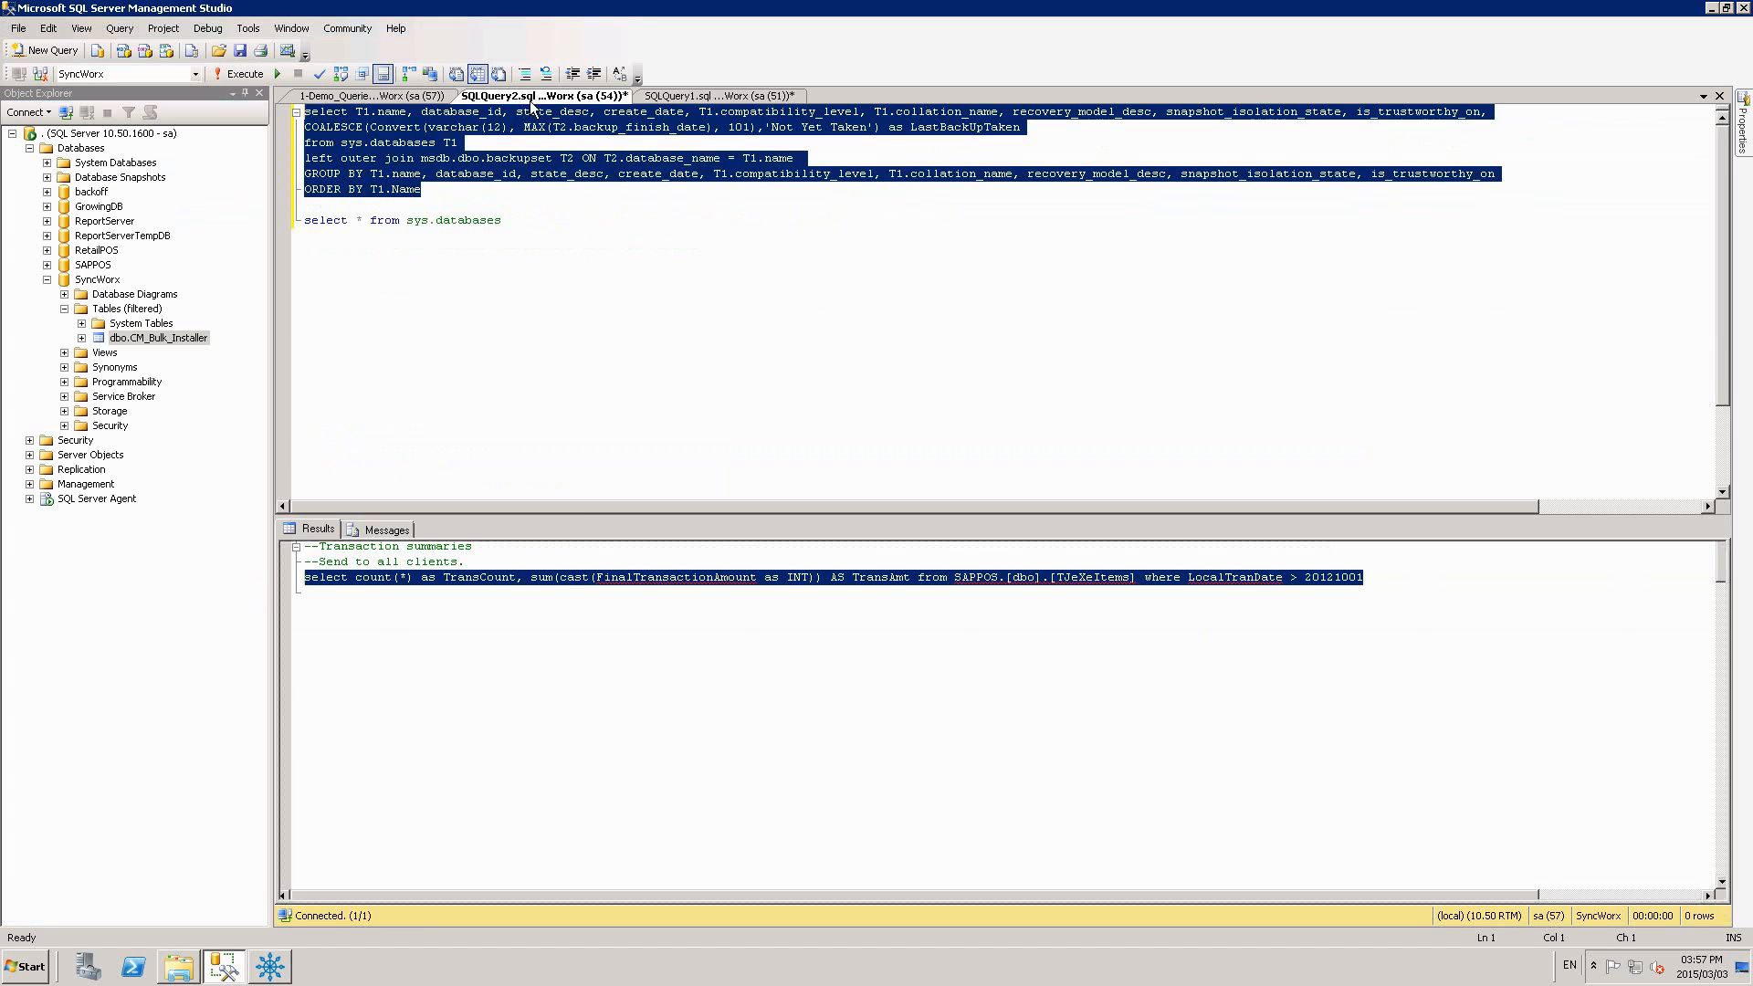
drag(442, 192, 304, 111)
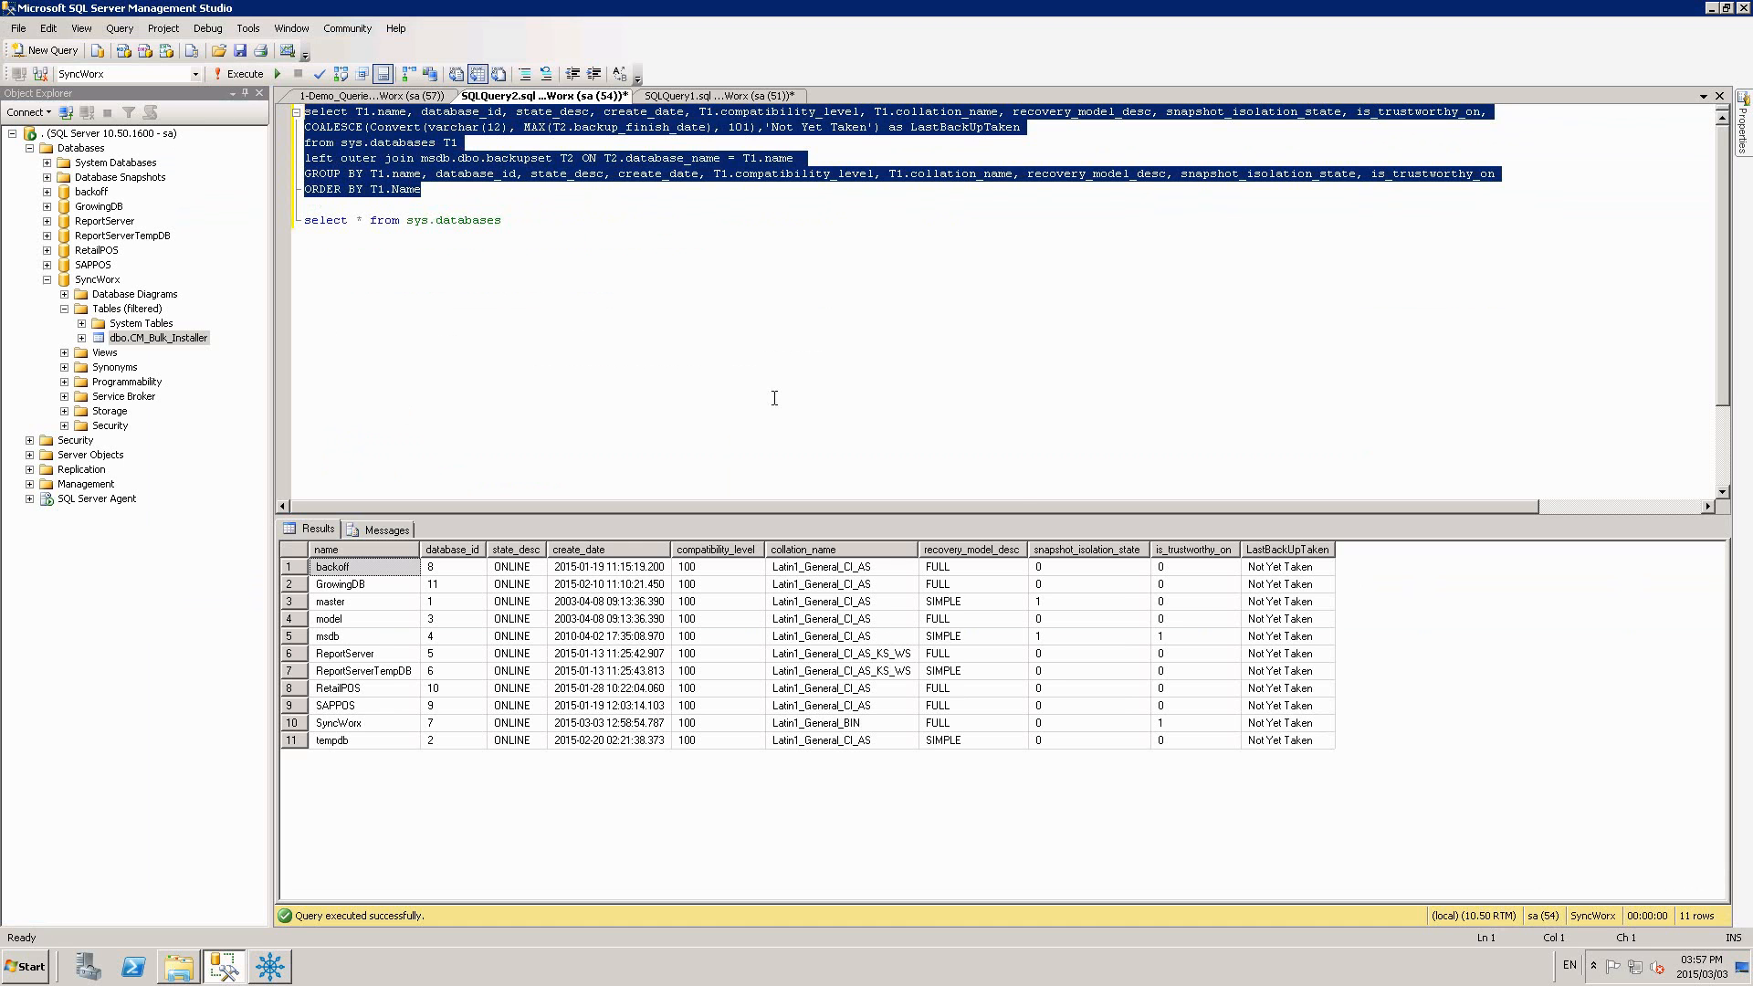
key(alt+Tab)
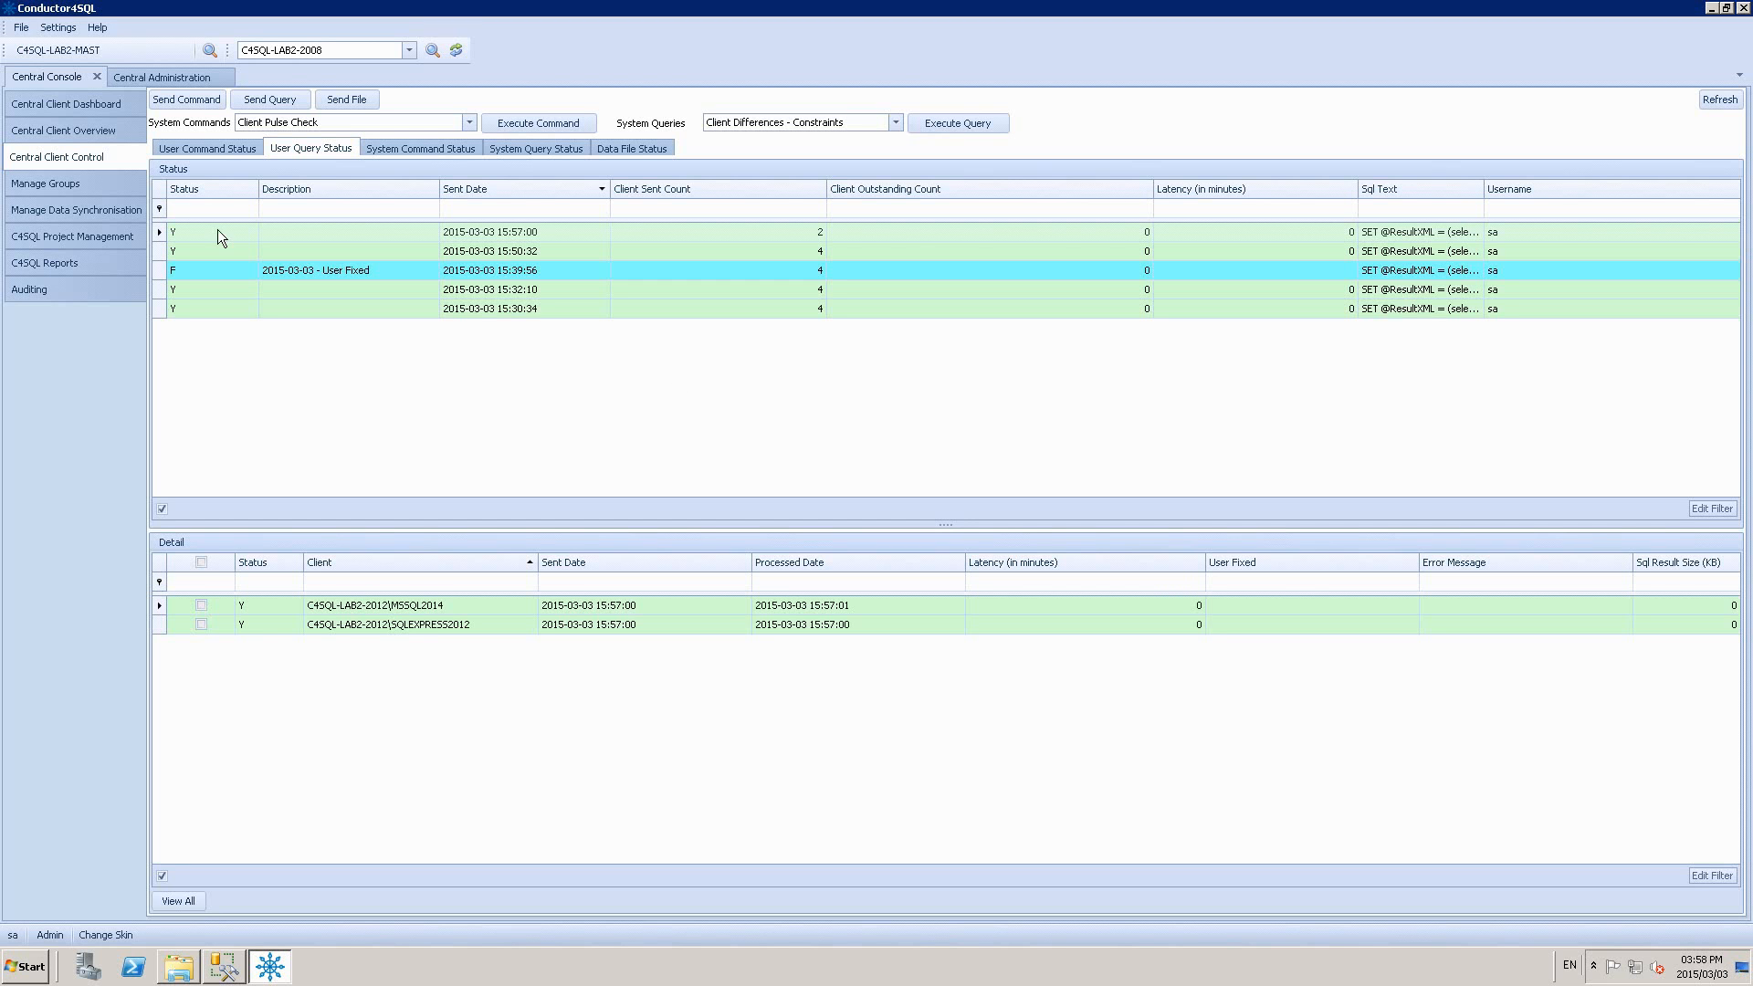
View the Scheduler page in Central Administration and return to the Central Console
click(61, 31)
click(73, 51)
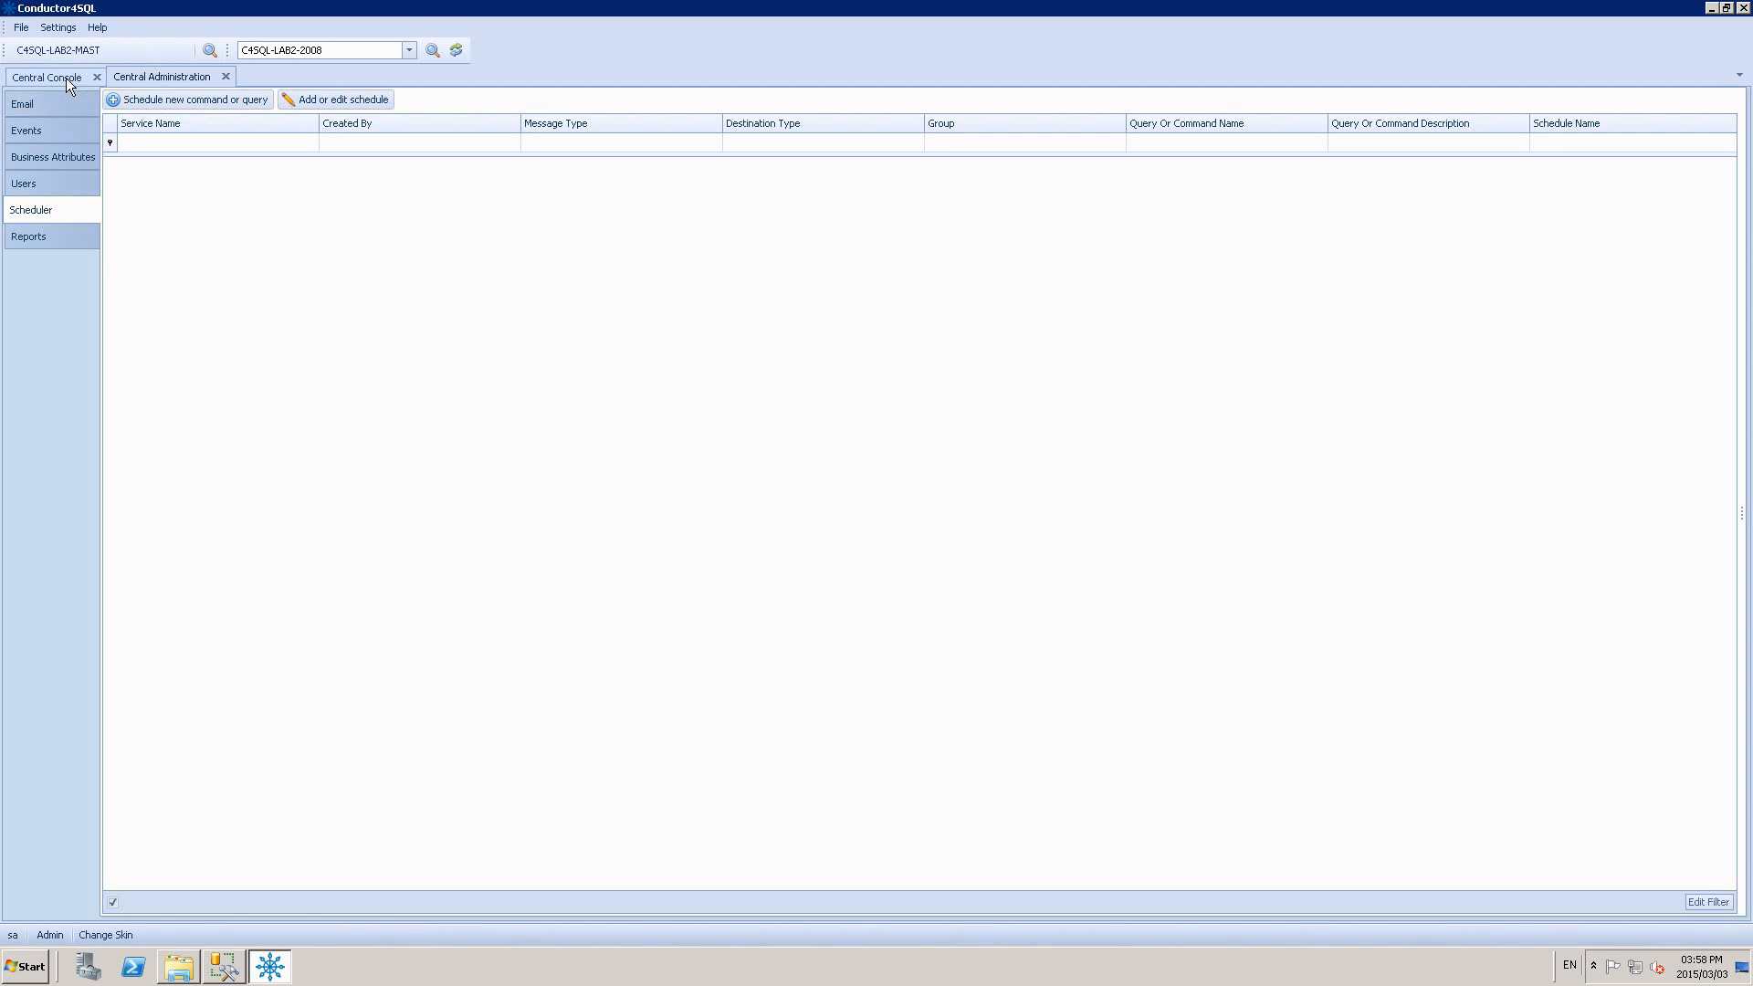
click(66, 79)
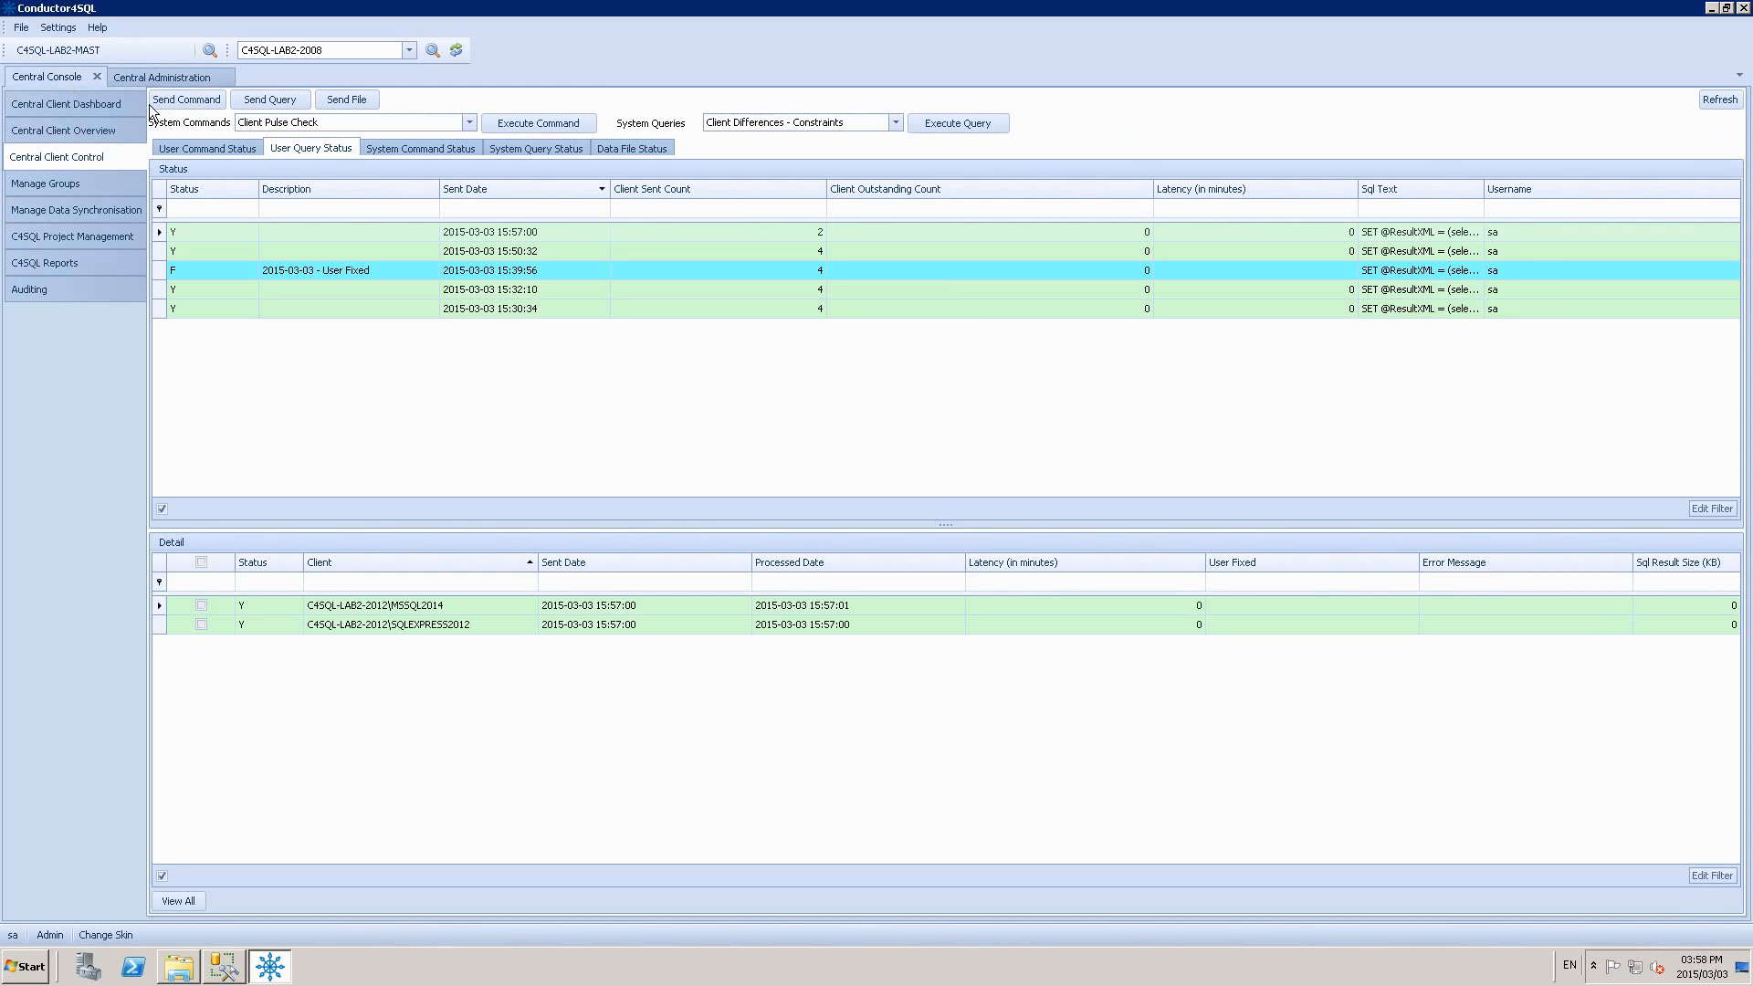
Start a new user query to all clients and paste the database details query as its command
click(270, 101)
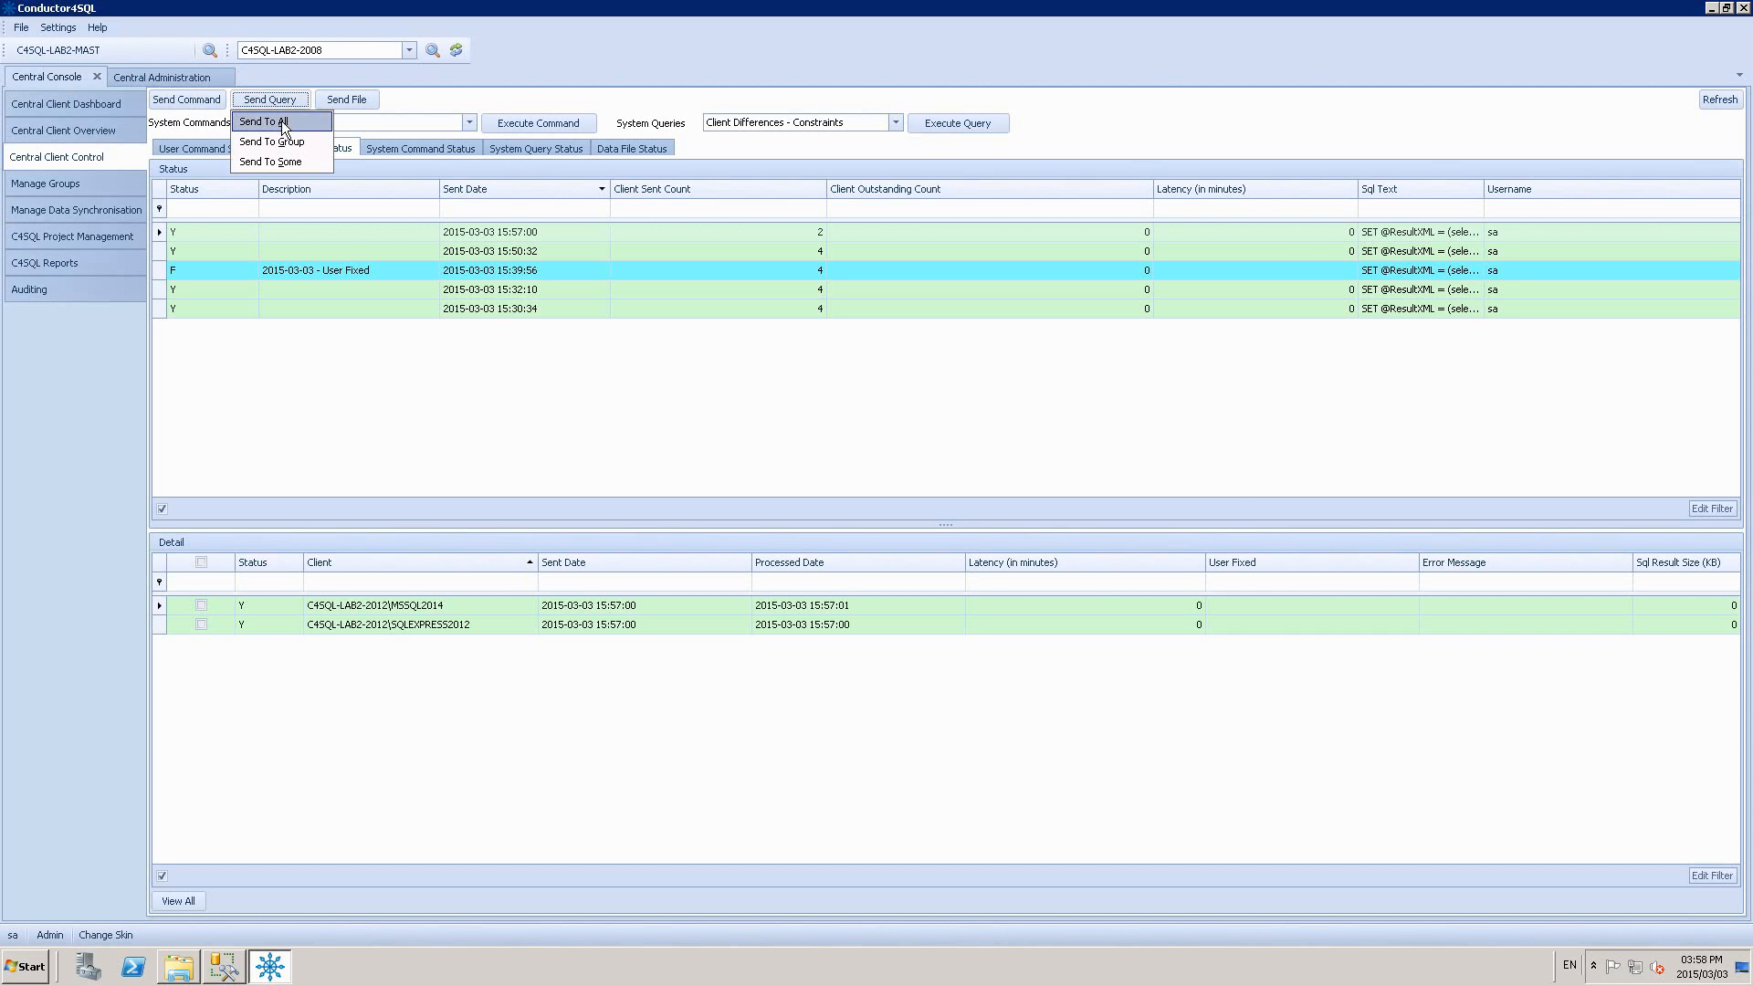
click(281, 121)
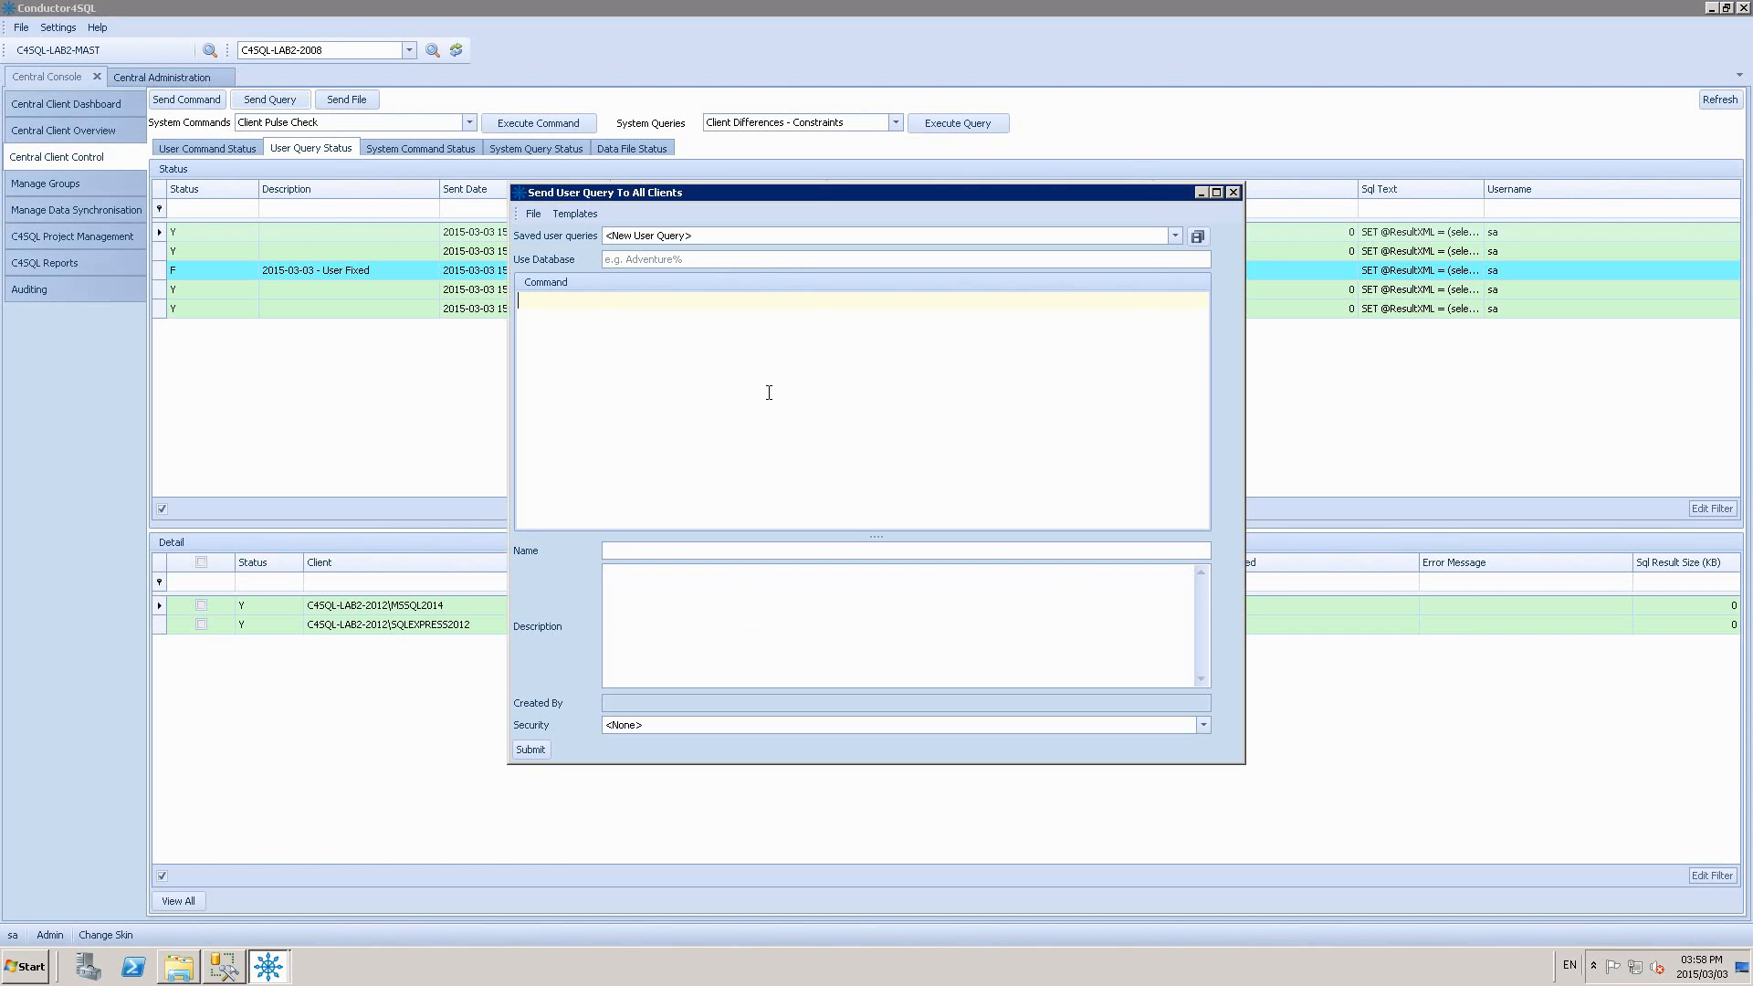
key(ctrl+v)
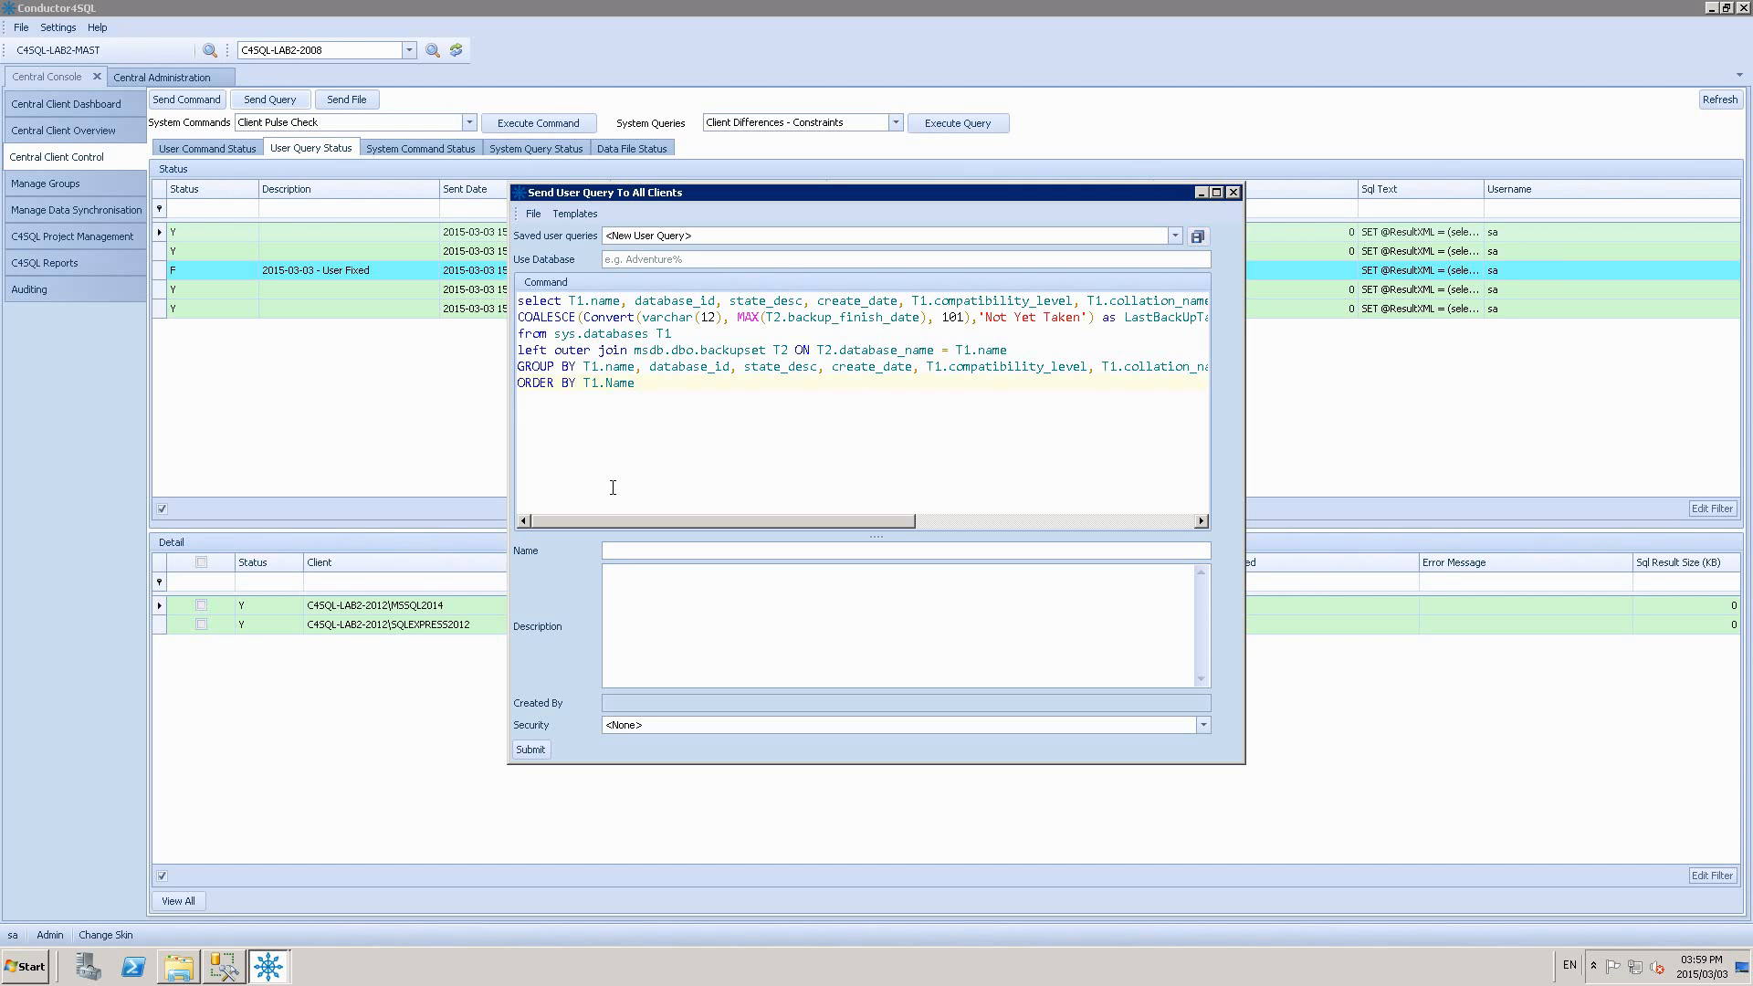
Name the new user query "Weekly DB Check Query" and describe it as "This script checks DB information weekly"
text(Dail)
key(BackSpace)
key(BackSpace)
text(Week)
text(ly DB Check Que)
text(This script che)
text(cks DB info)
text(rmation weekly)
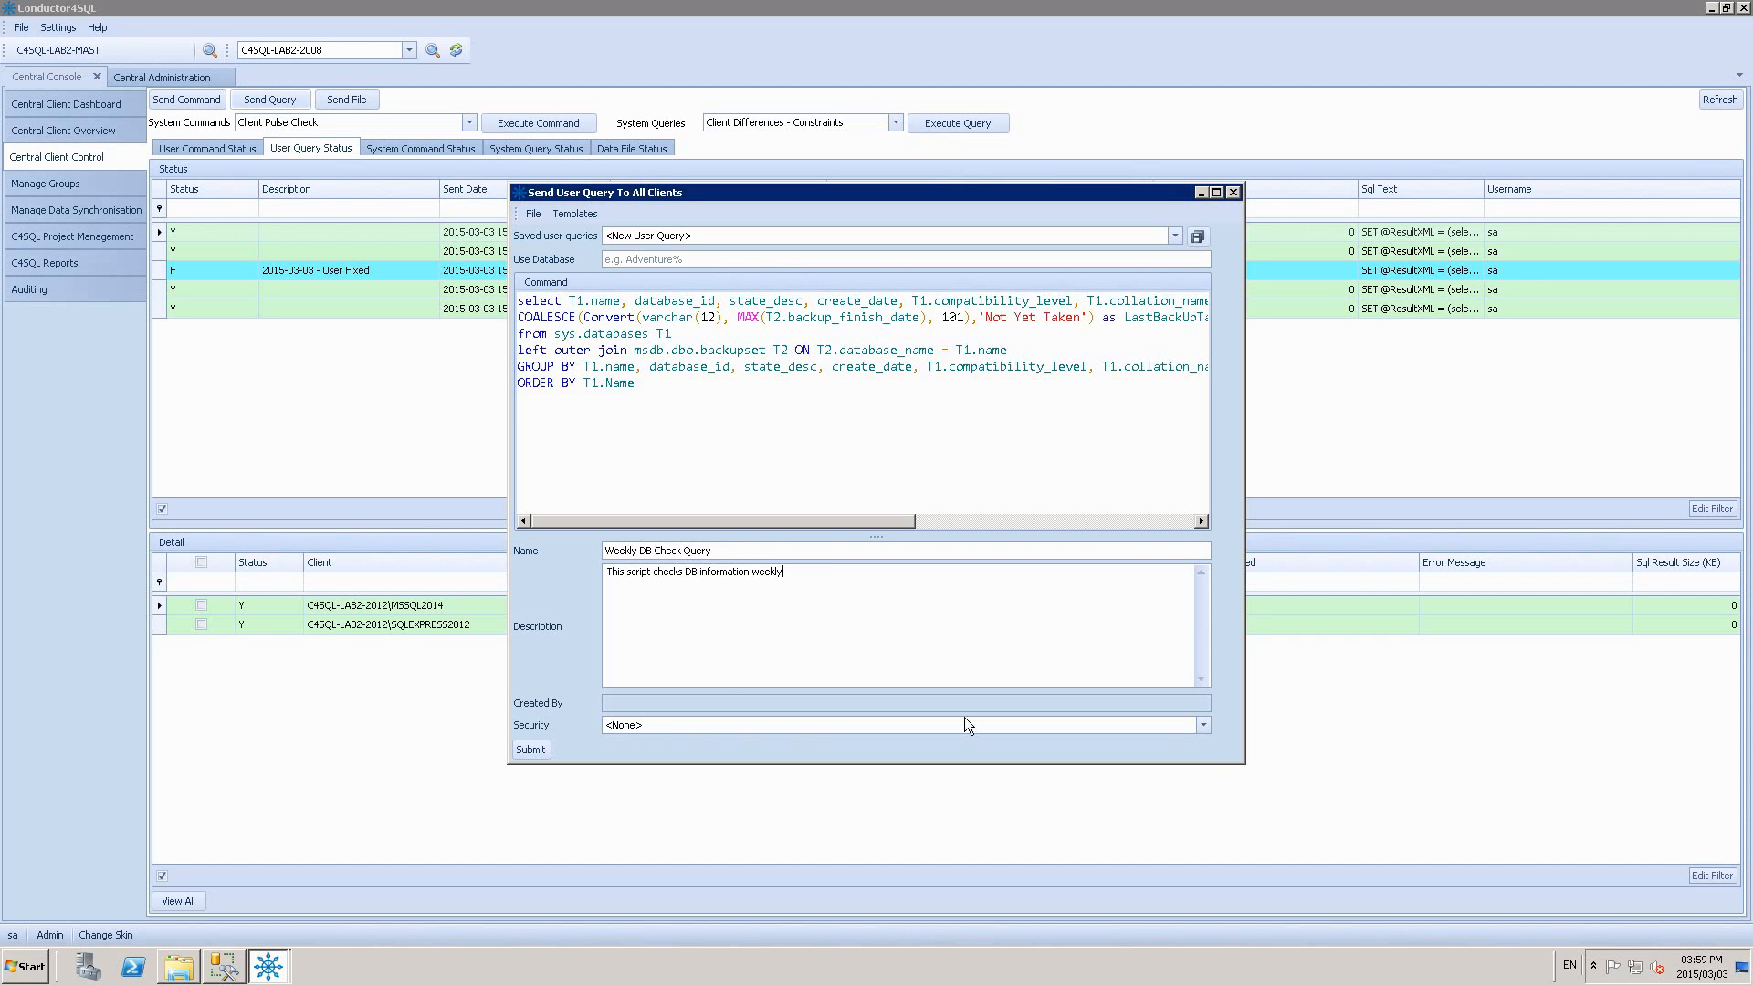
Set the query's security to <None> and save it as a reusable user query
click(1202, 725)
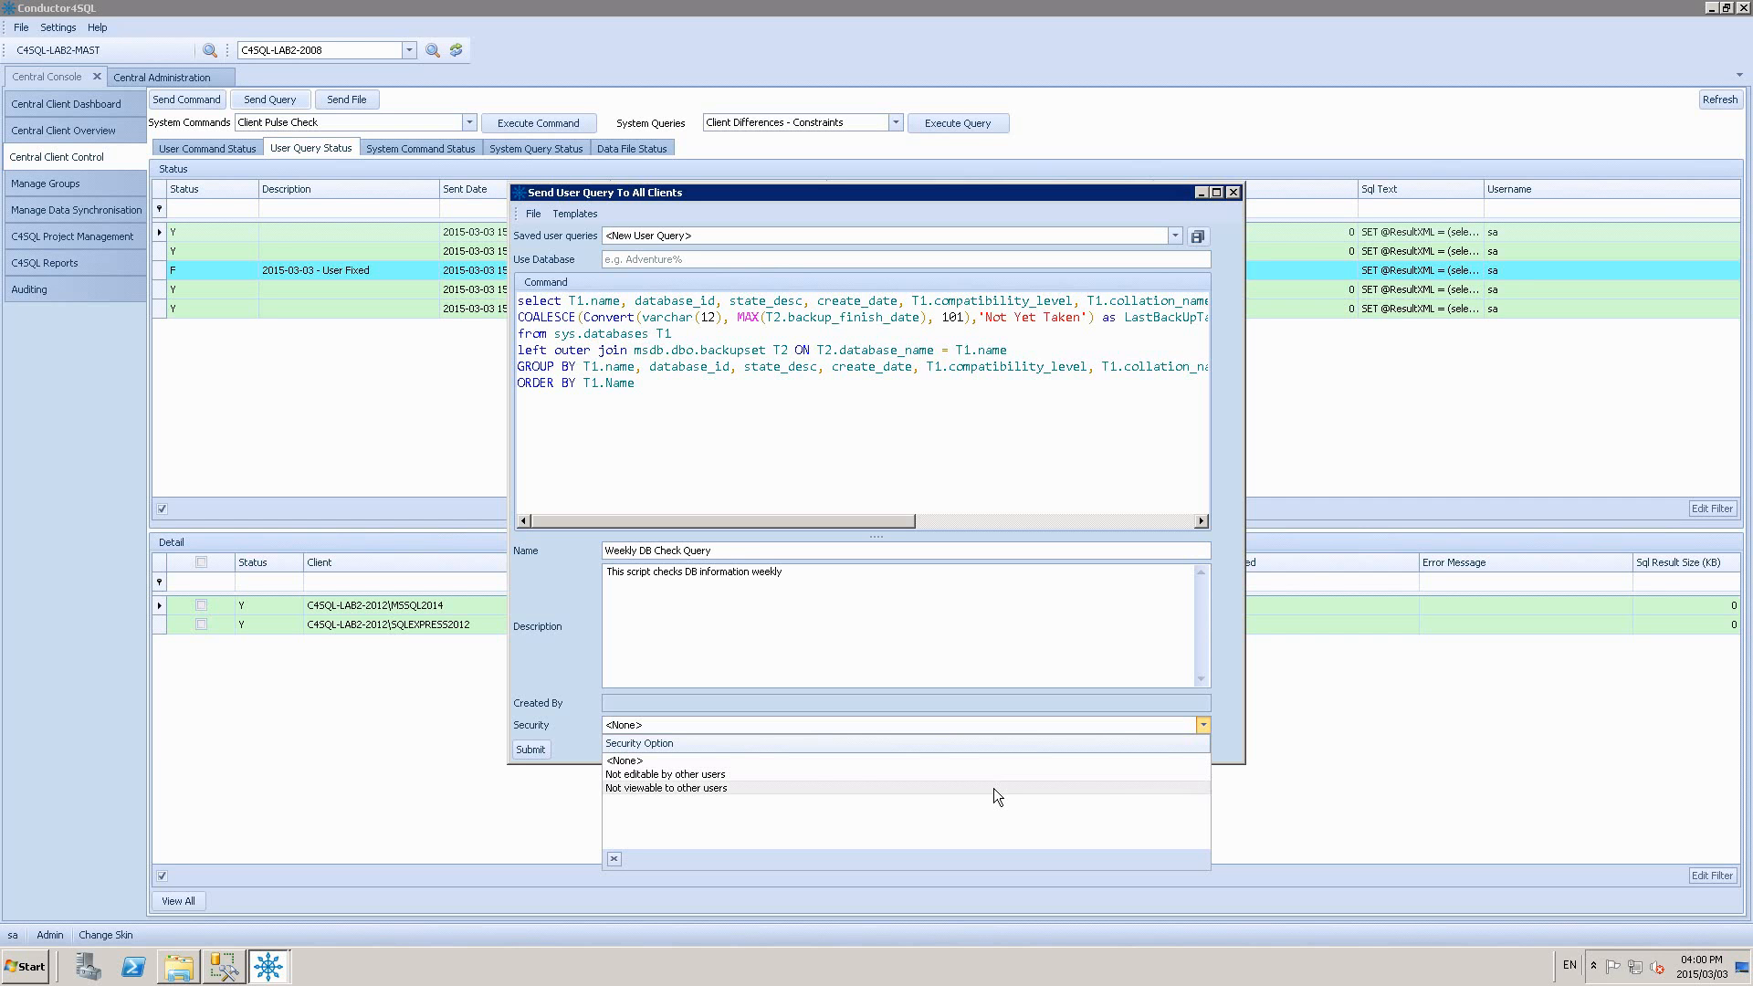
click(995, 761)
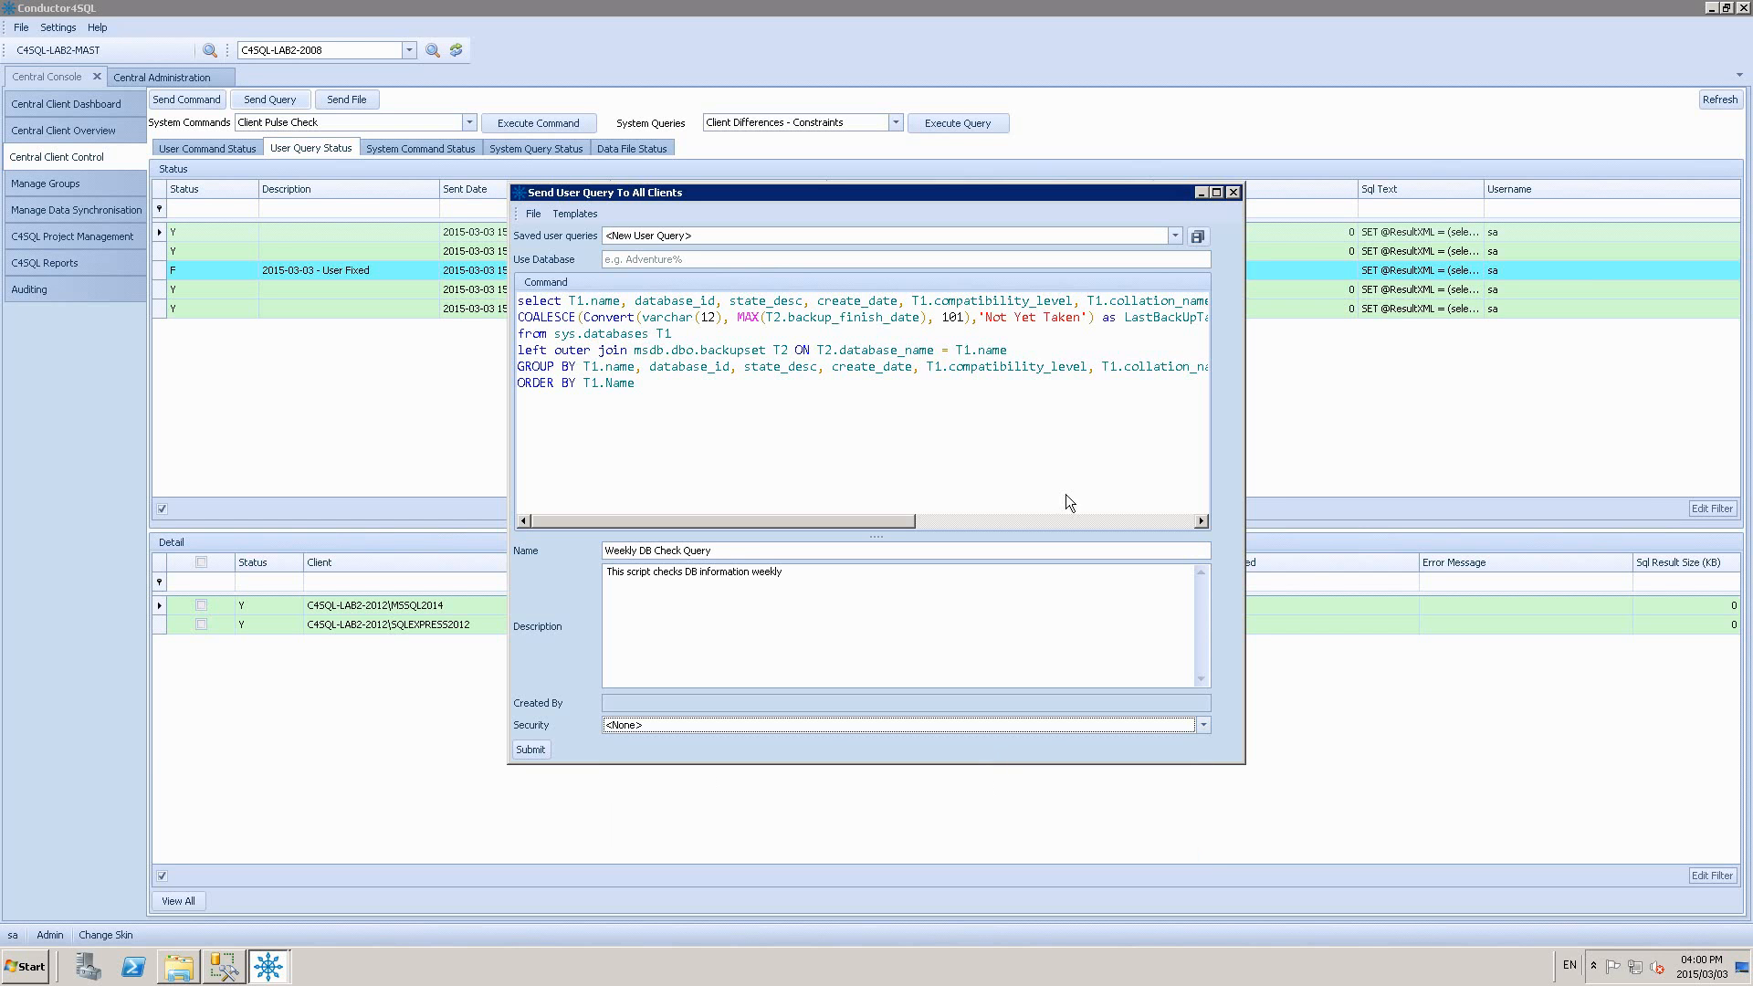
click(1197, 238)
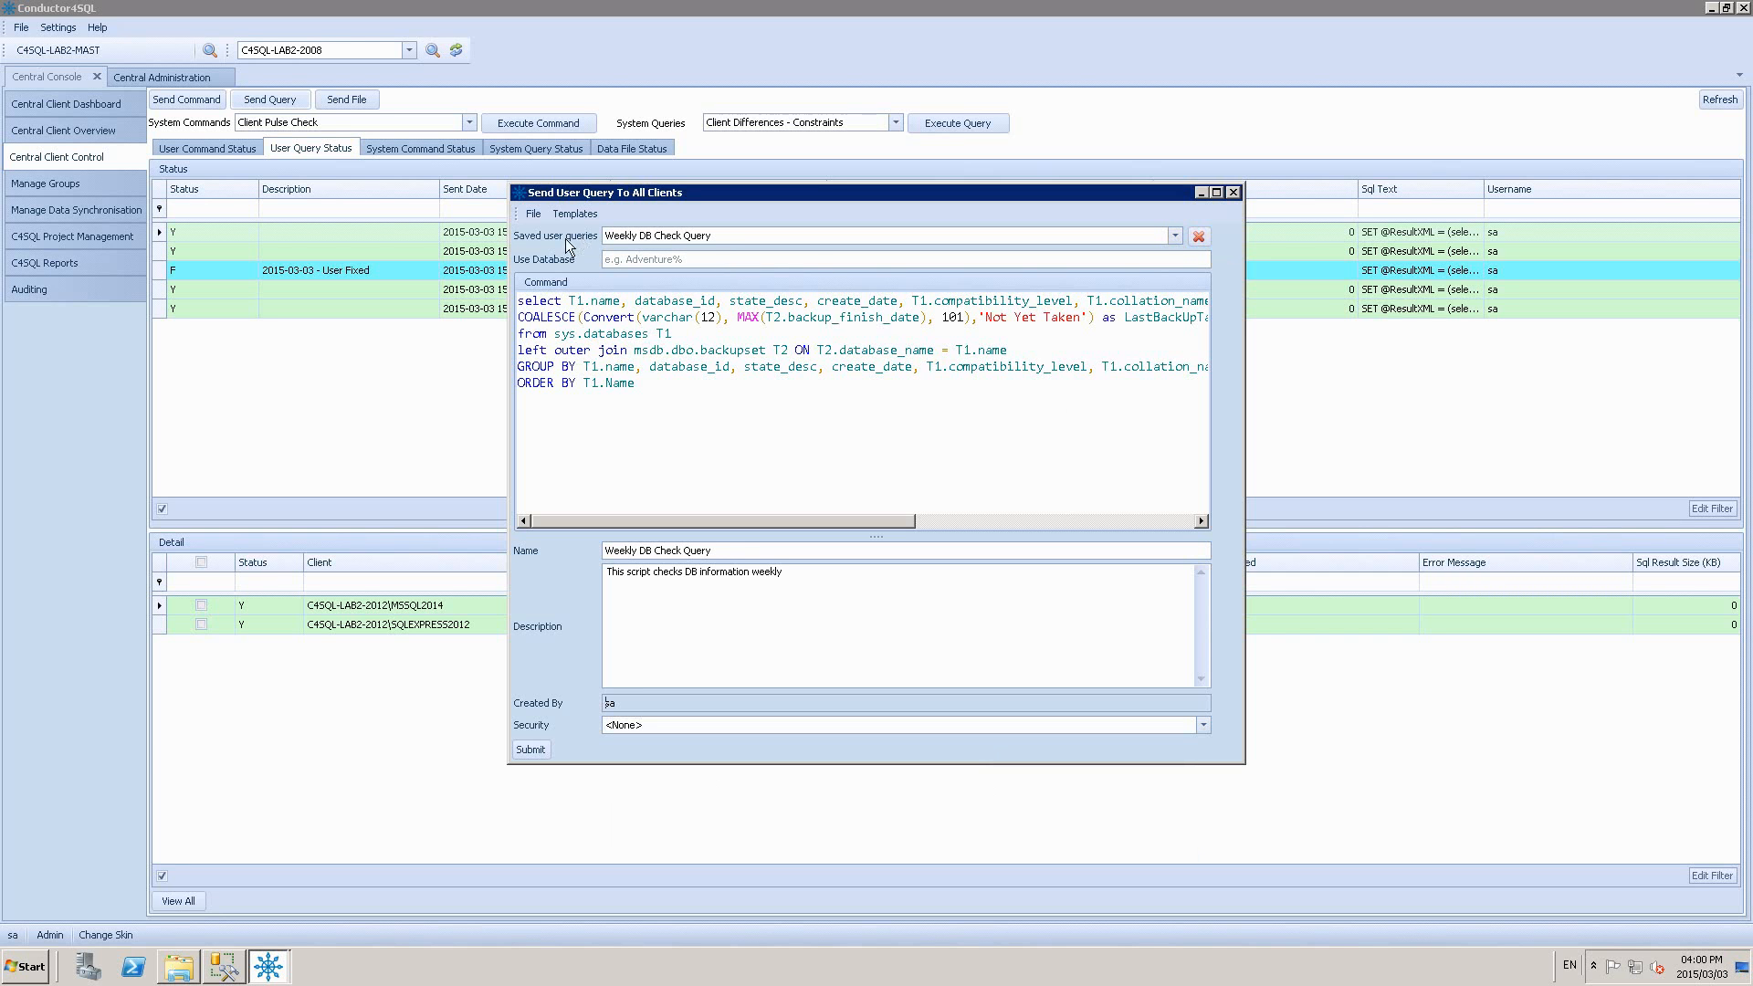
Check the list of saved user queries and close the send query window without submitting
click(1175, 235)
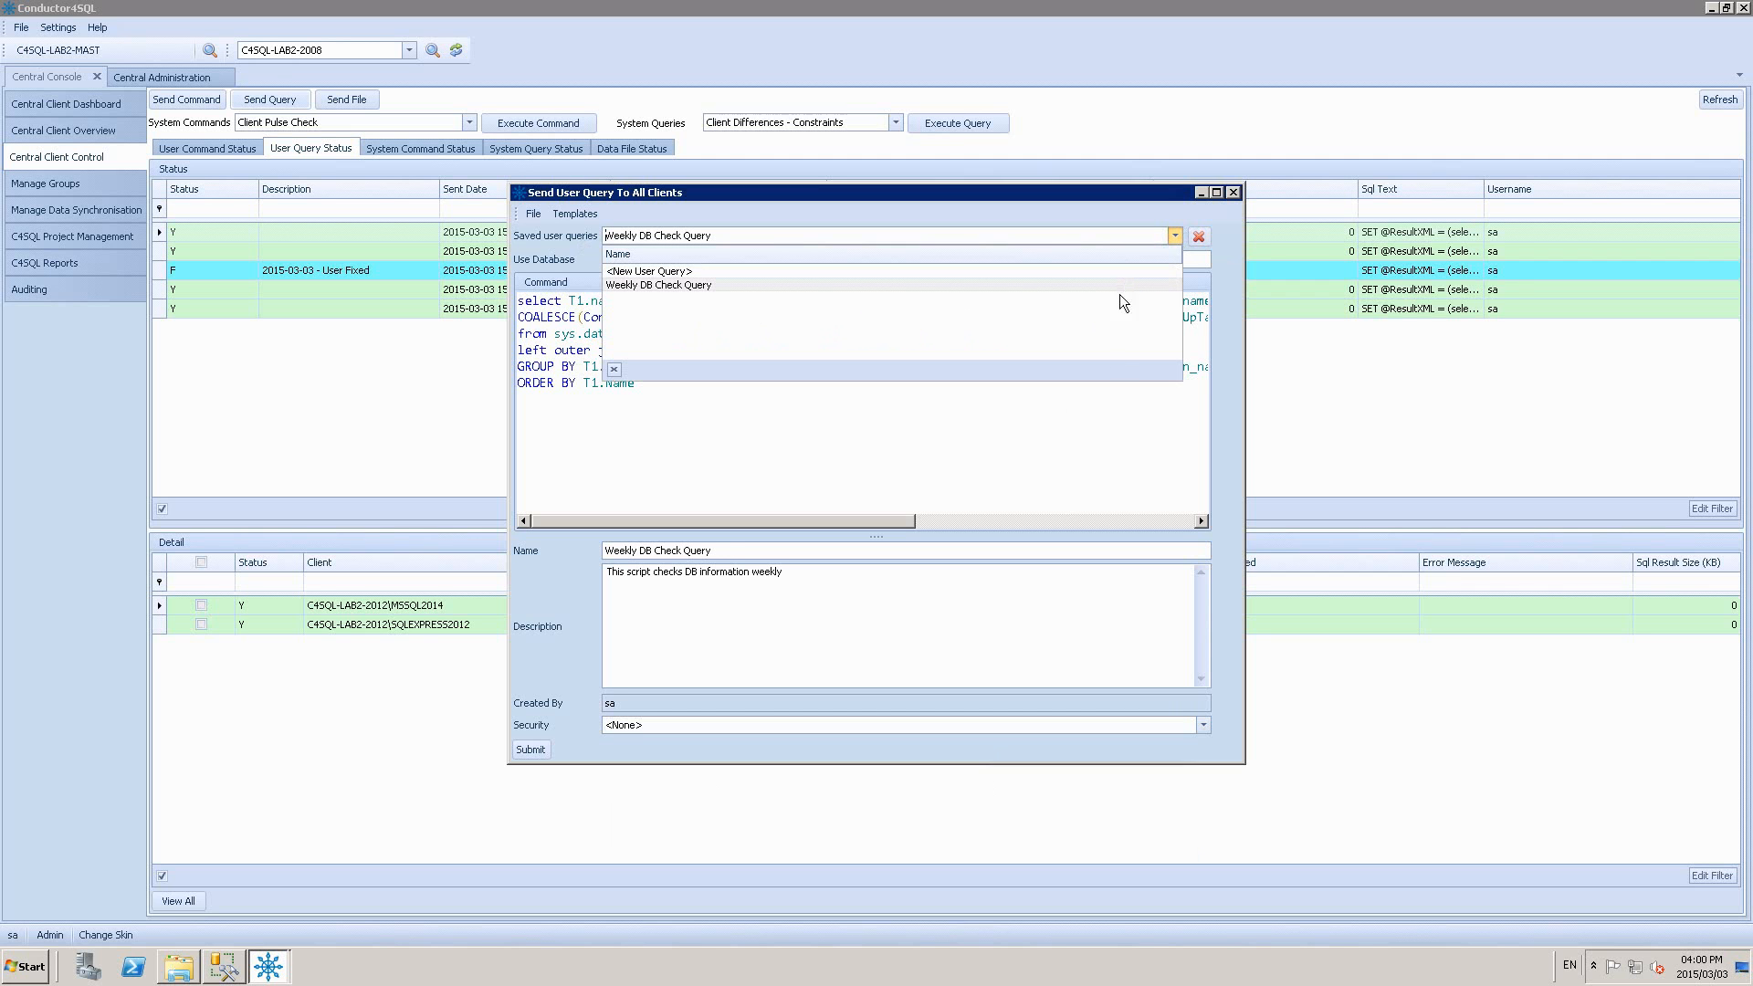
click(1107, 428)
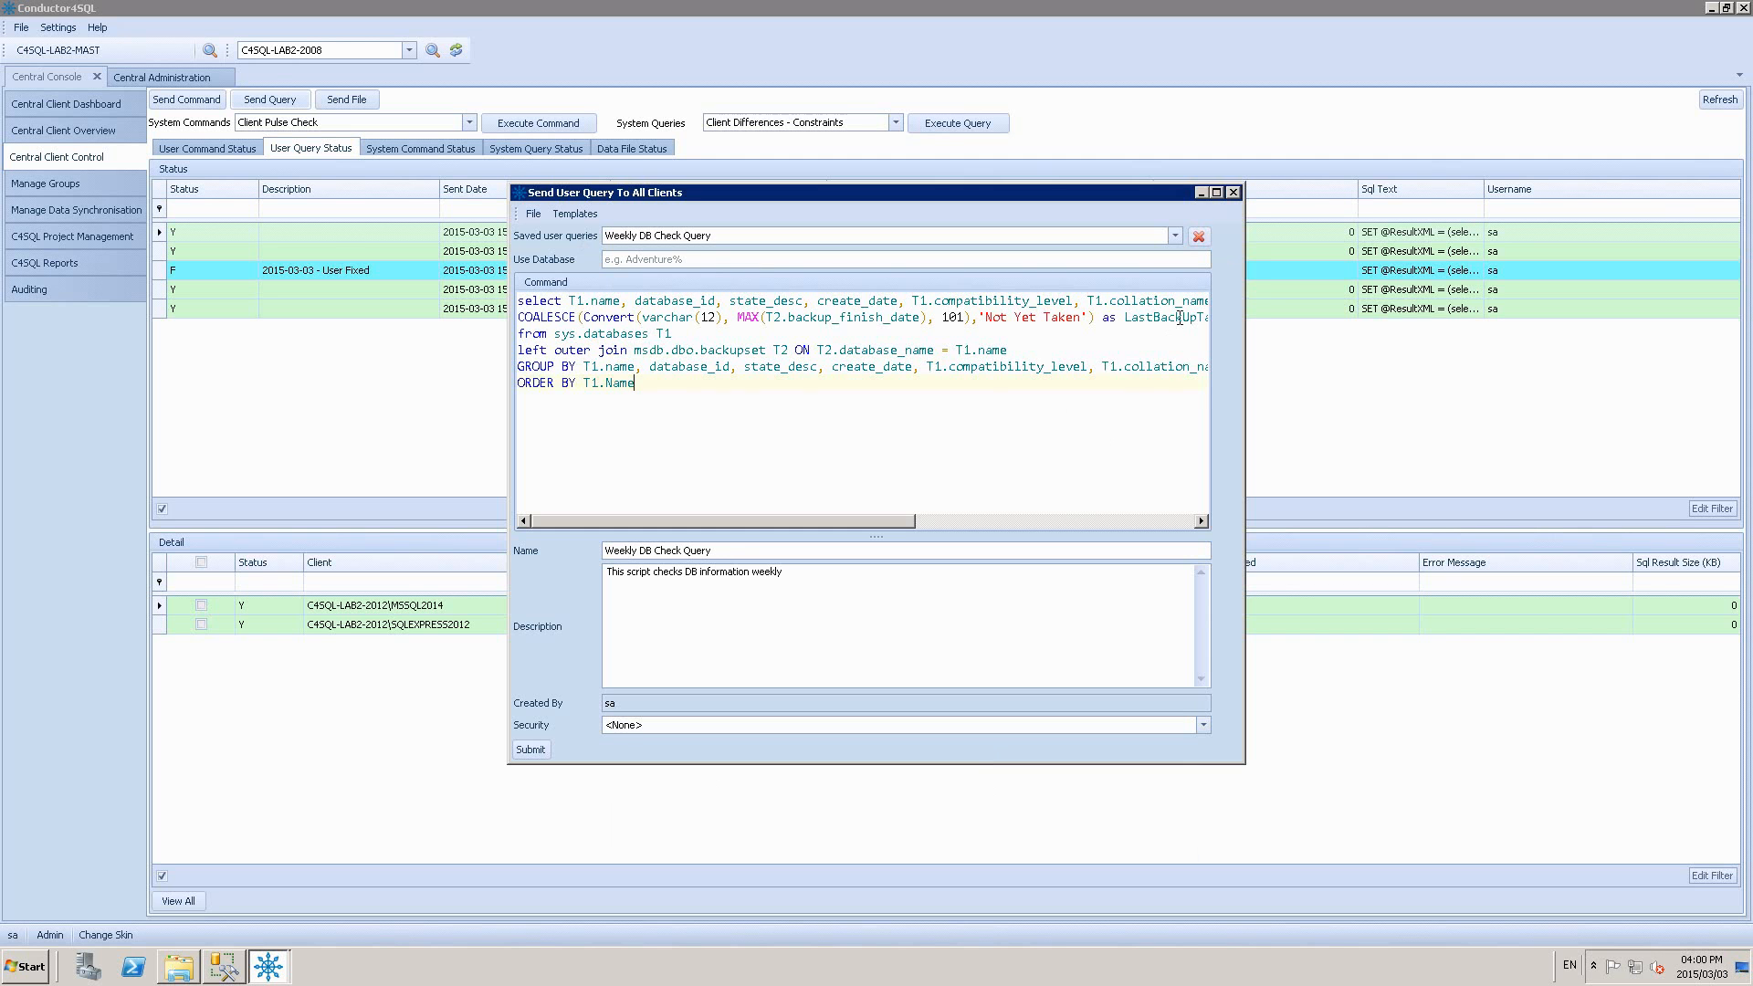
click(1233, 192)
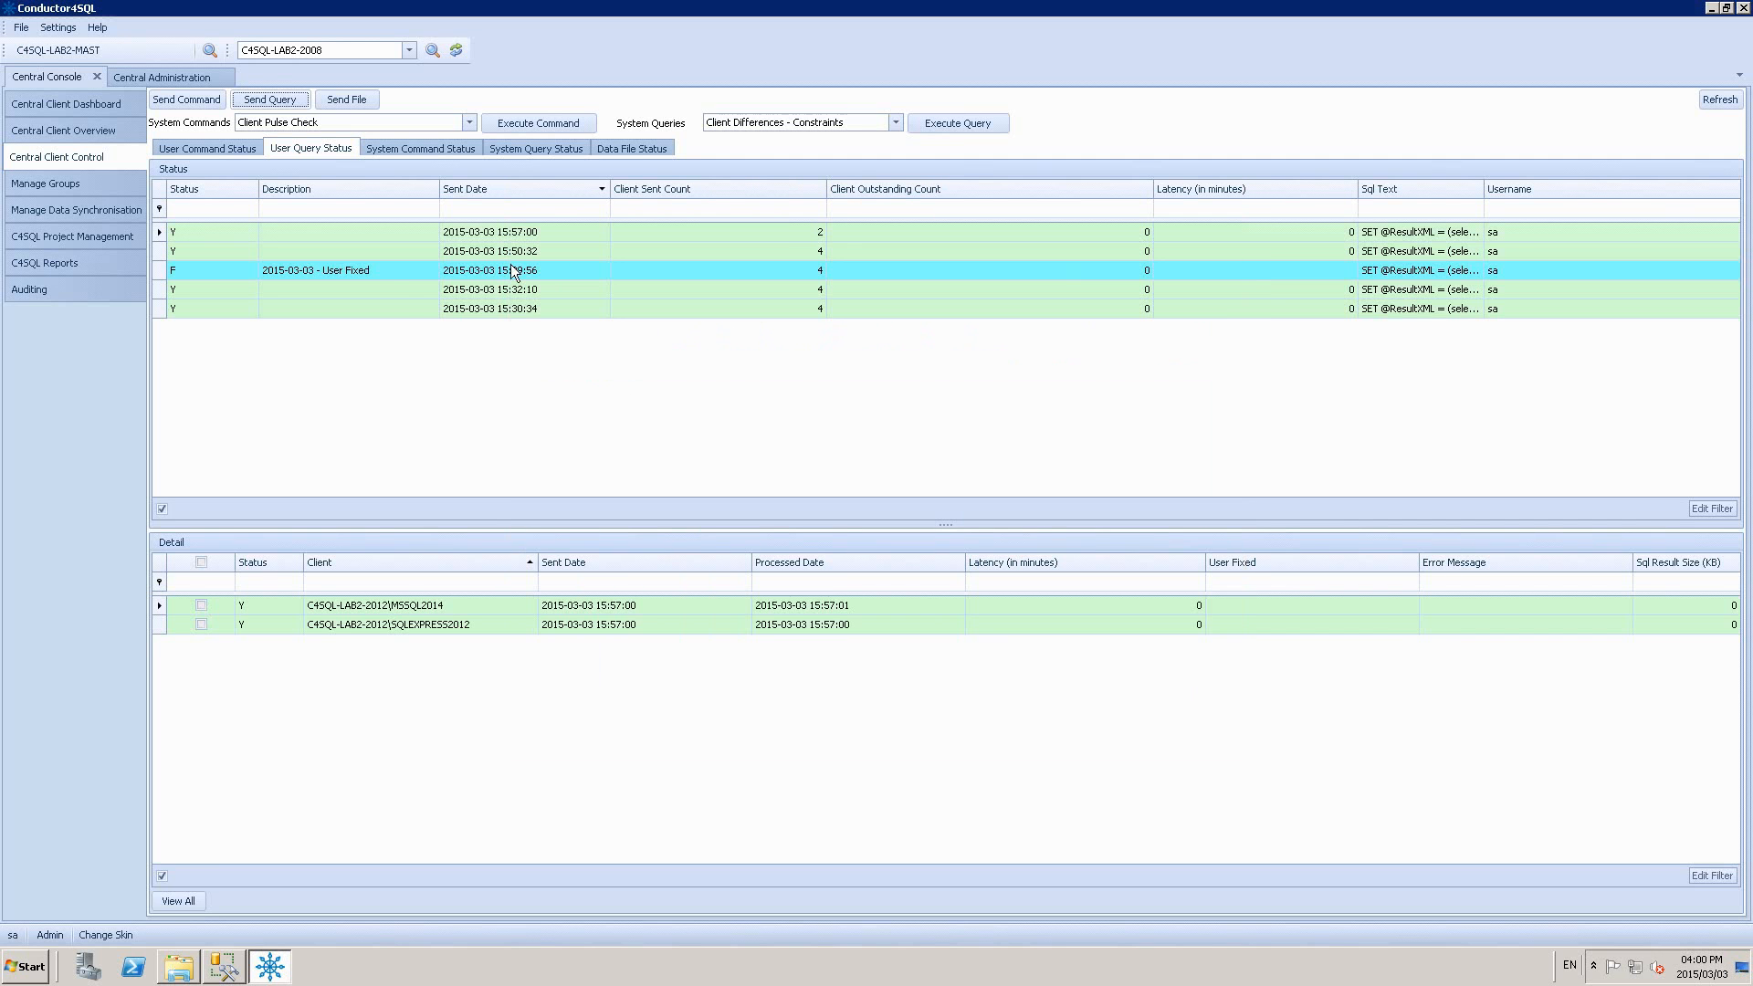
Start scheduling a new command or query in Central Administration, with service name "Weekly DB Query" and destination type All
click(157, 79)
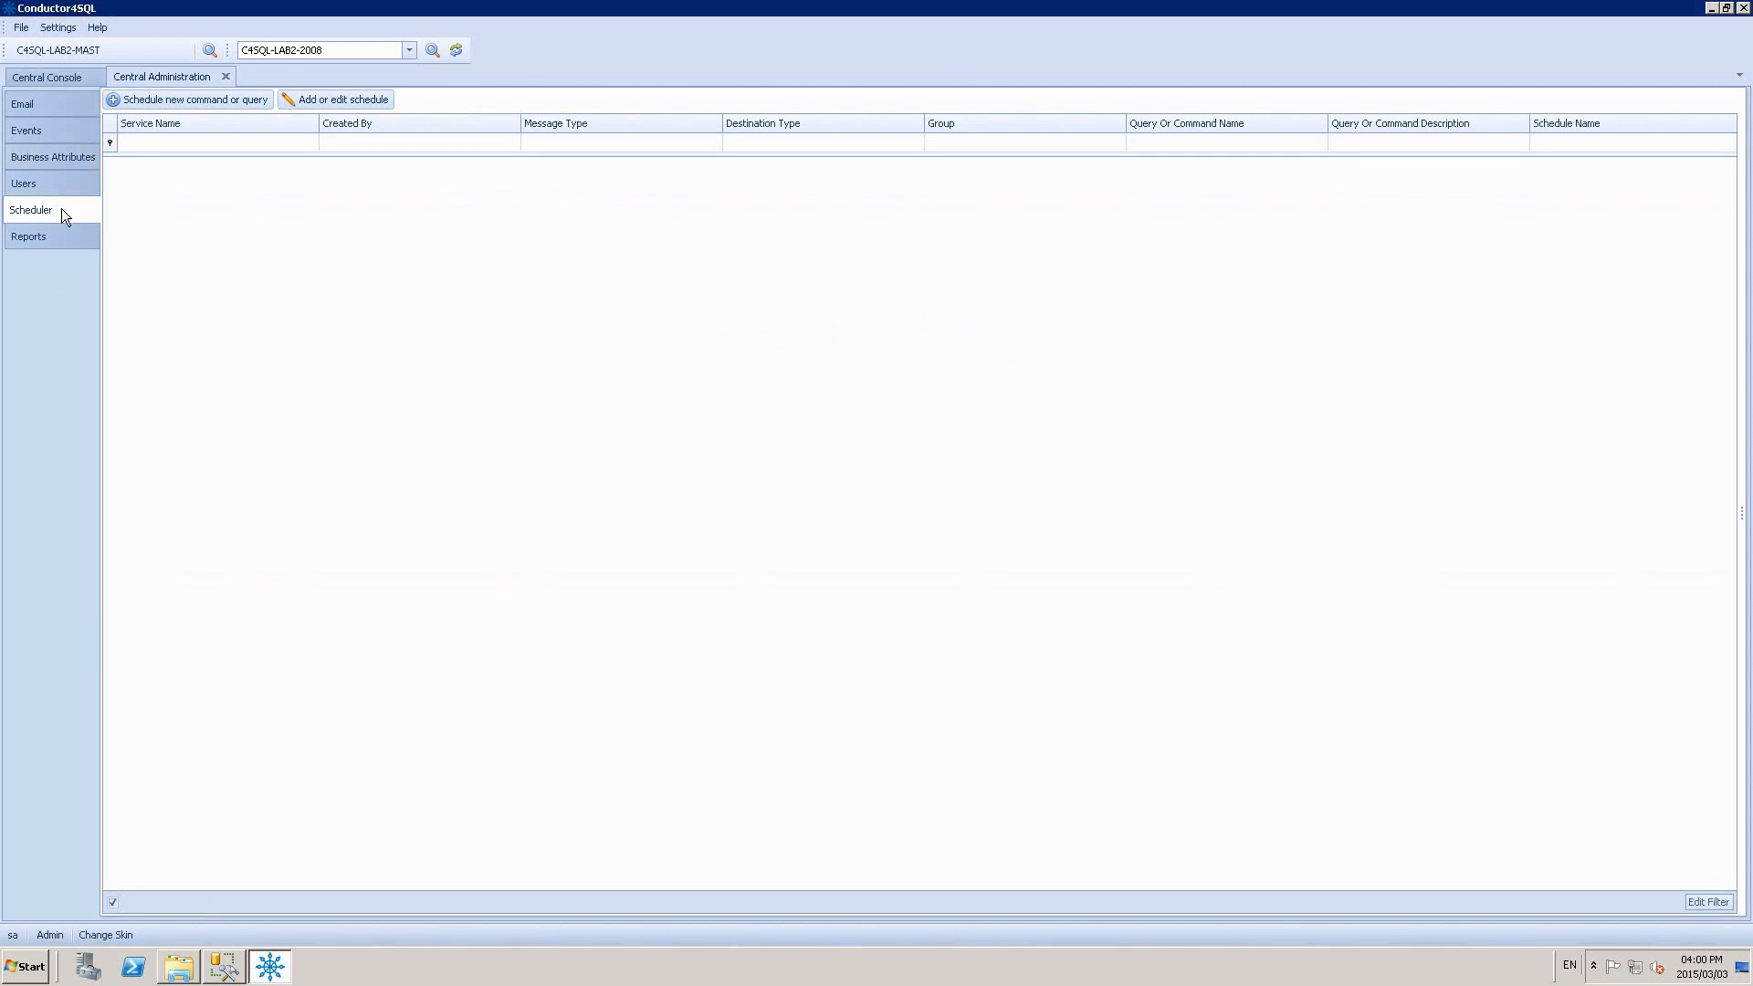
click(206, 100)
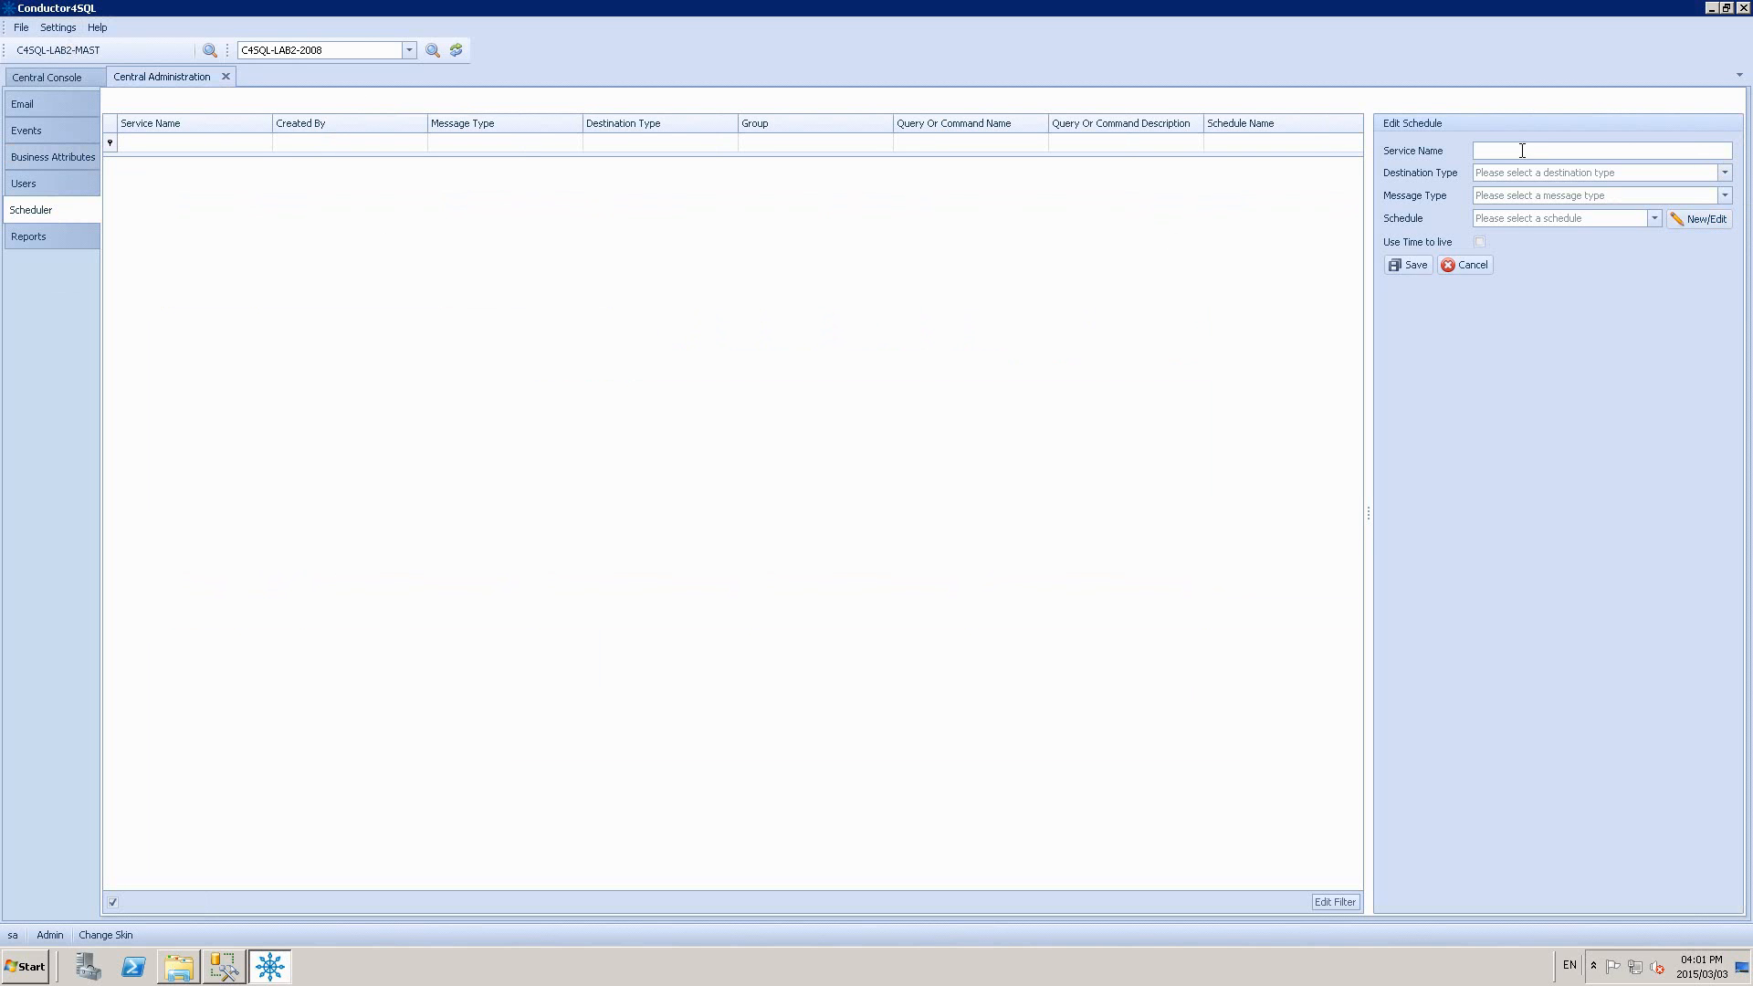
text(Weekly DB Query)
click(1724, 172)
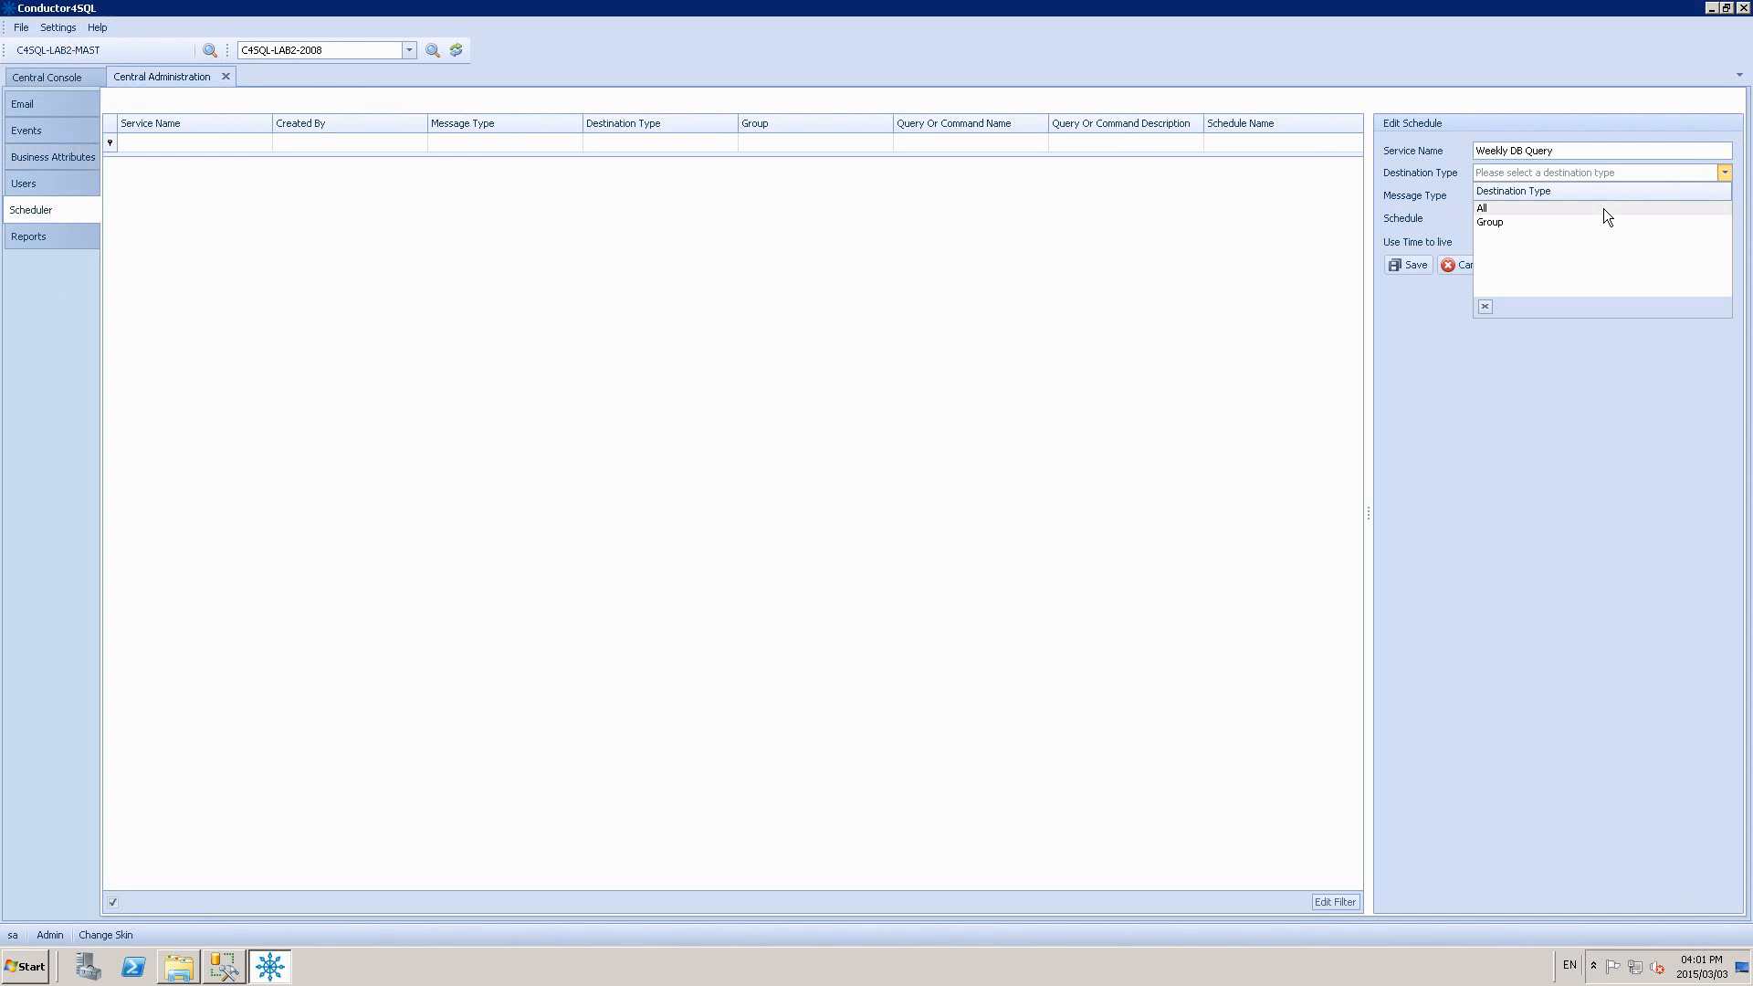
click(1524, 208)
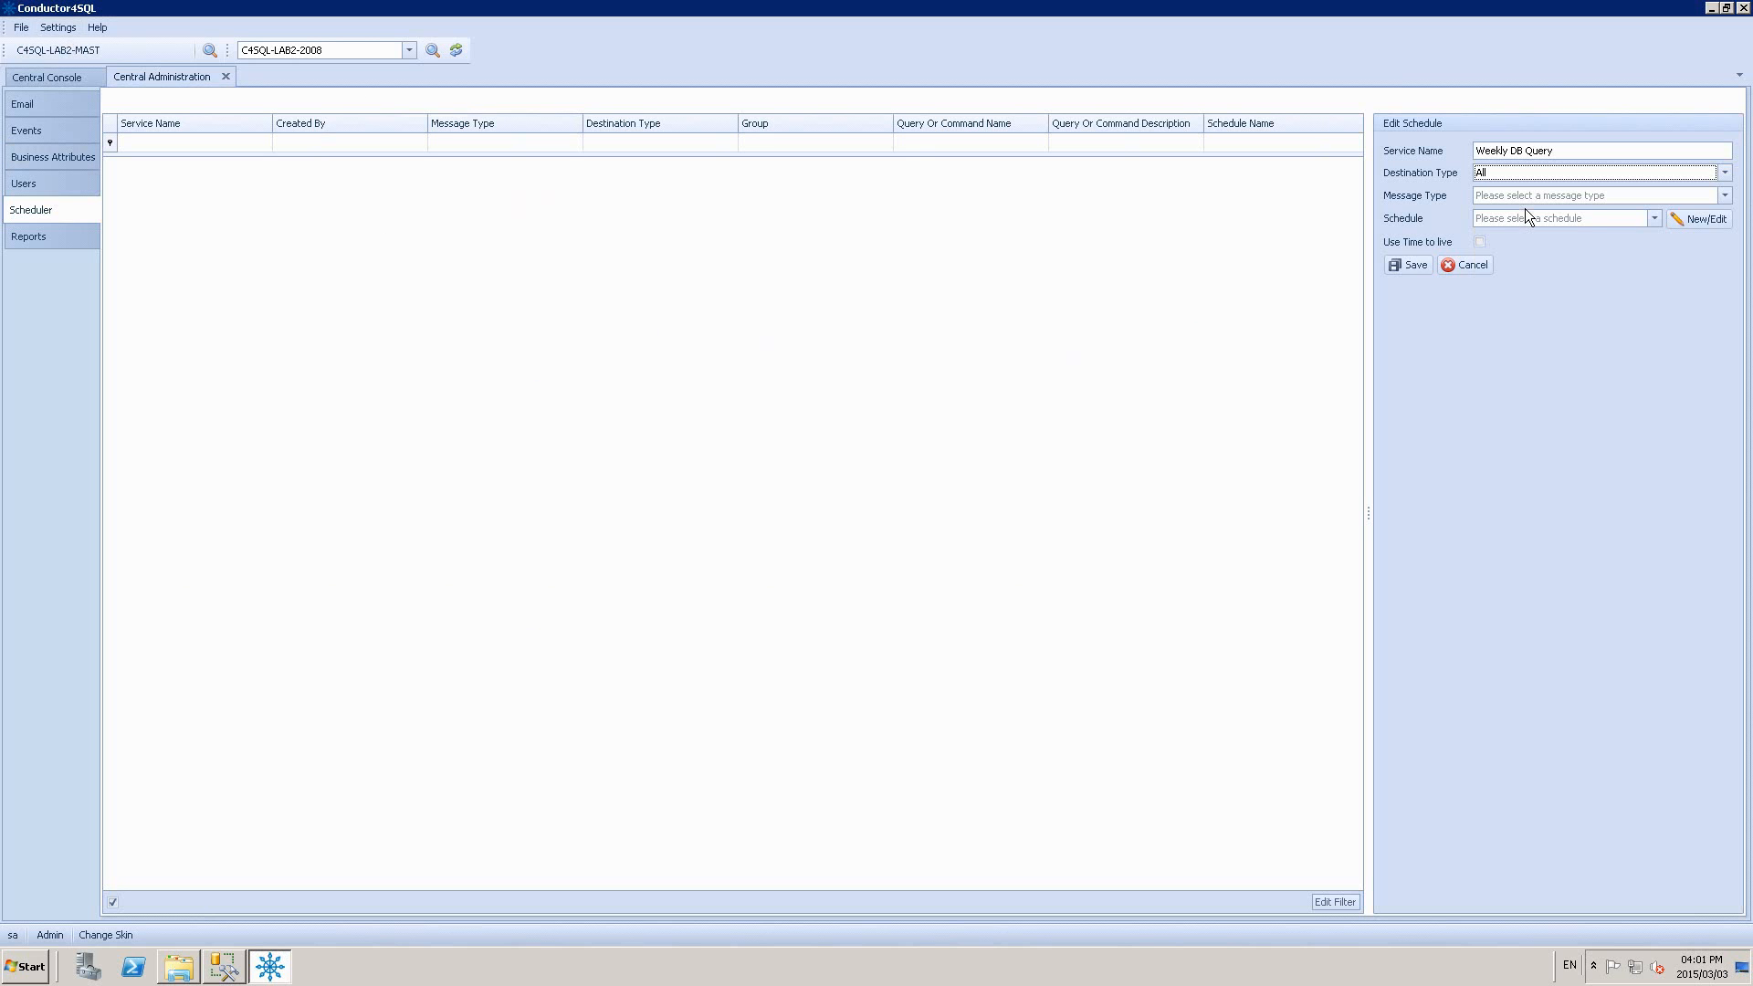
Set the scheduled service's message type to User Query and choose Weekly DB Check Query as its query
click(1724, 195)
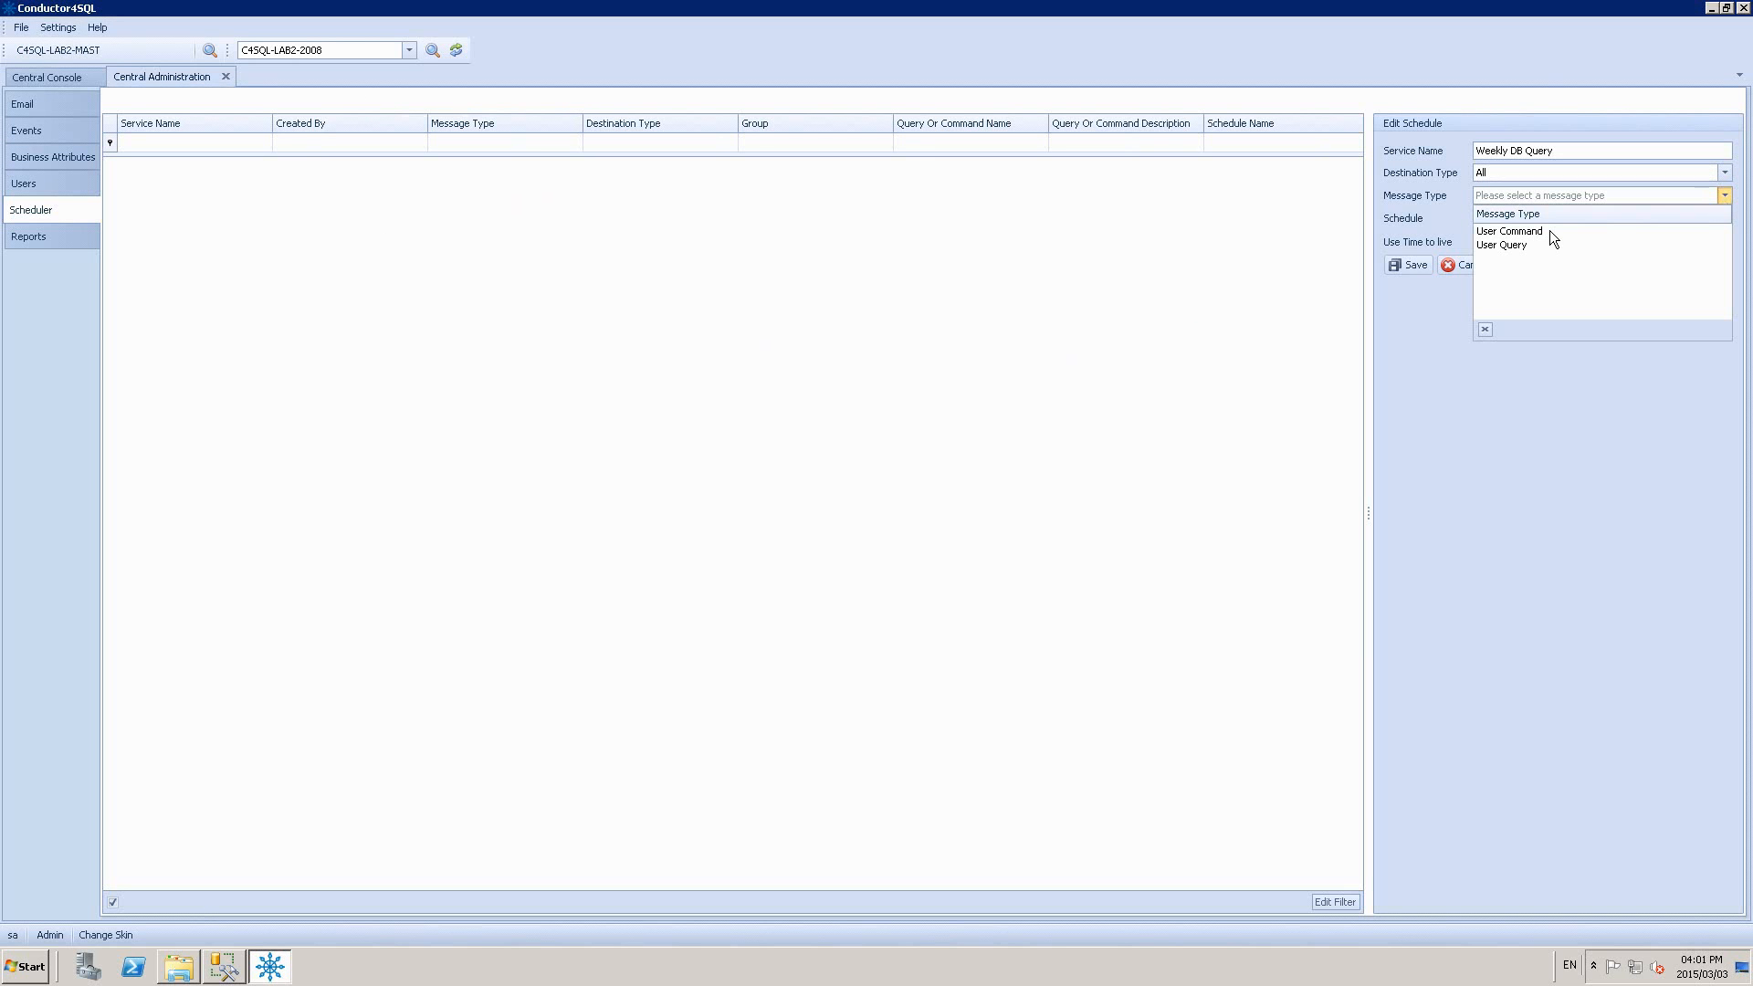
click(1501, 244)
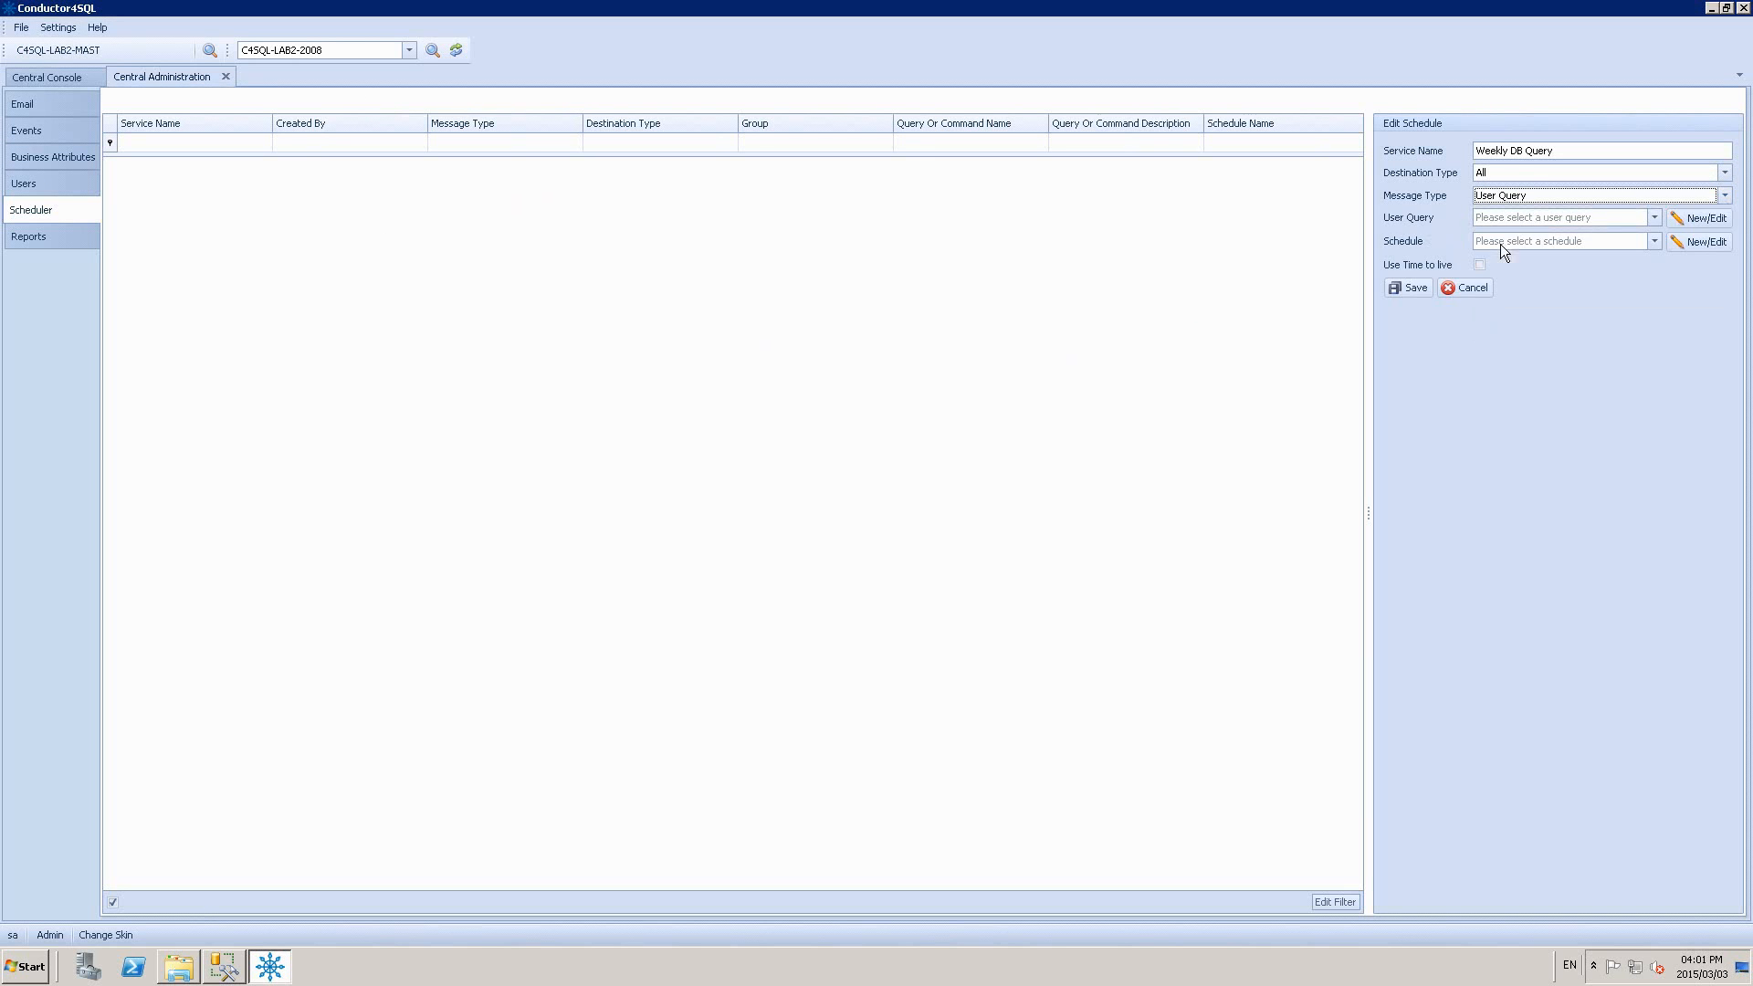
click(1654, 218)
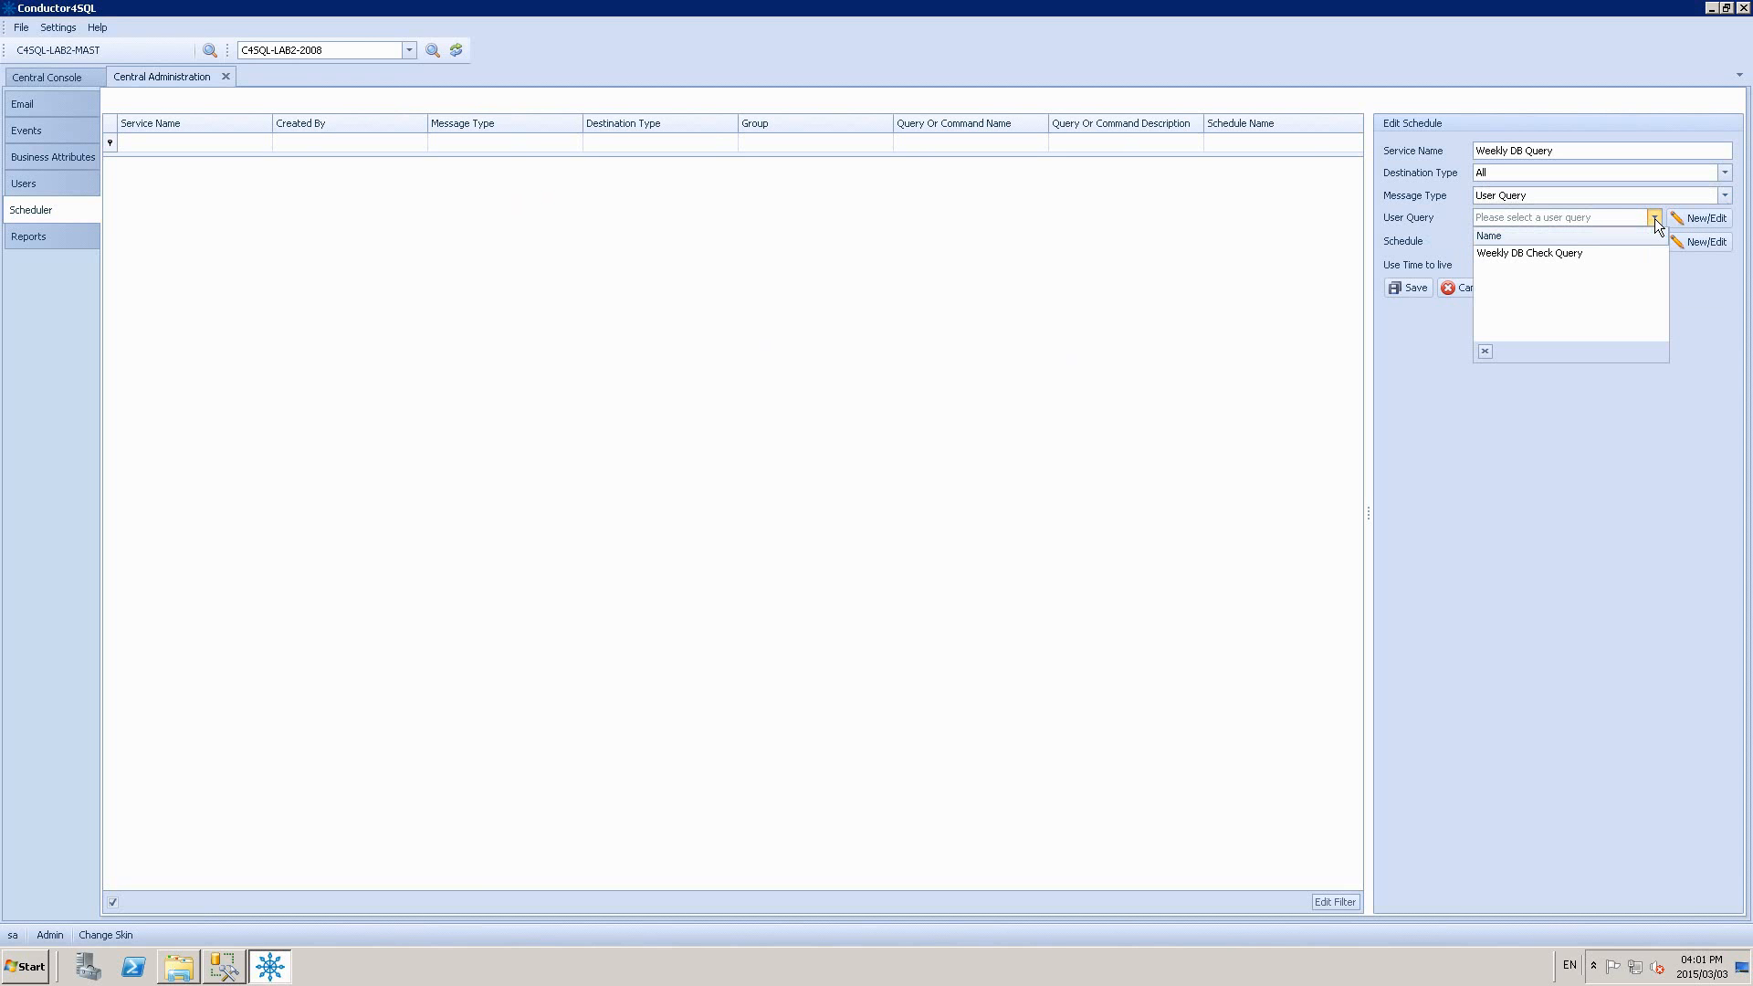
click(1558, 254)
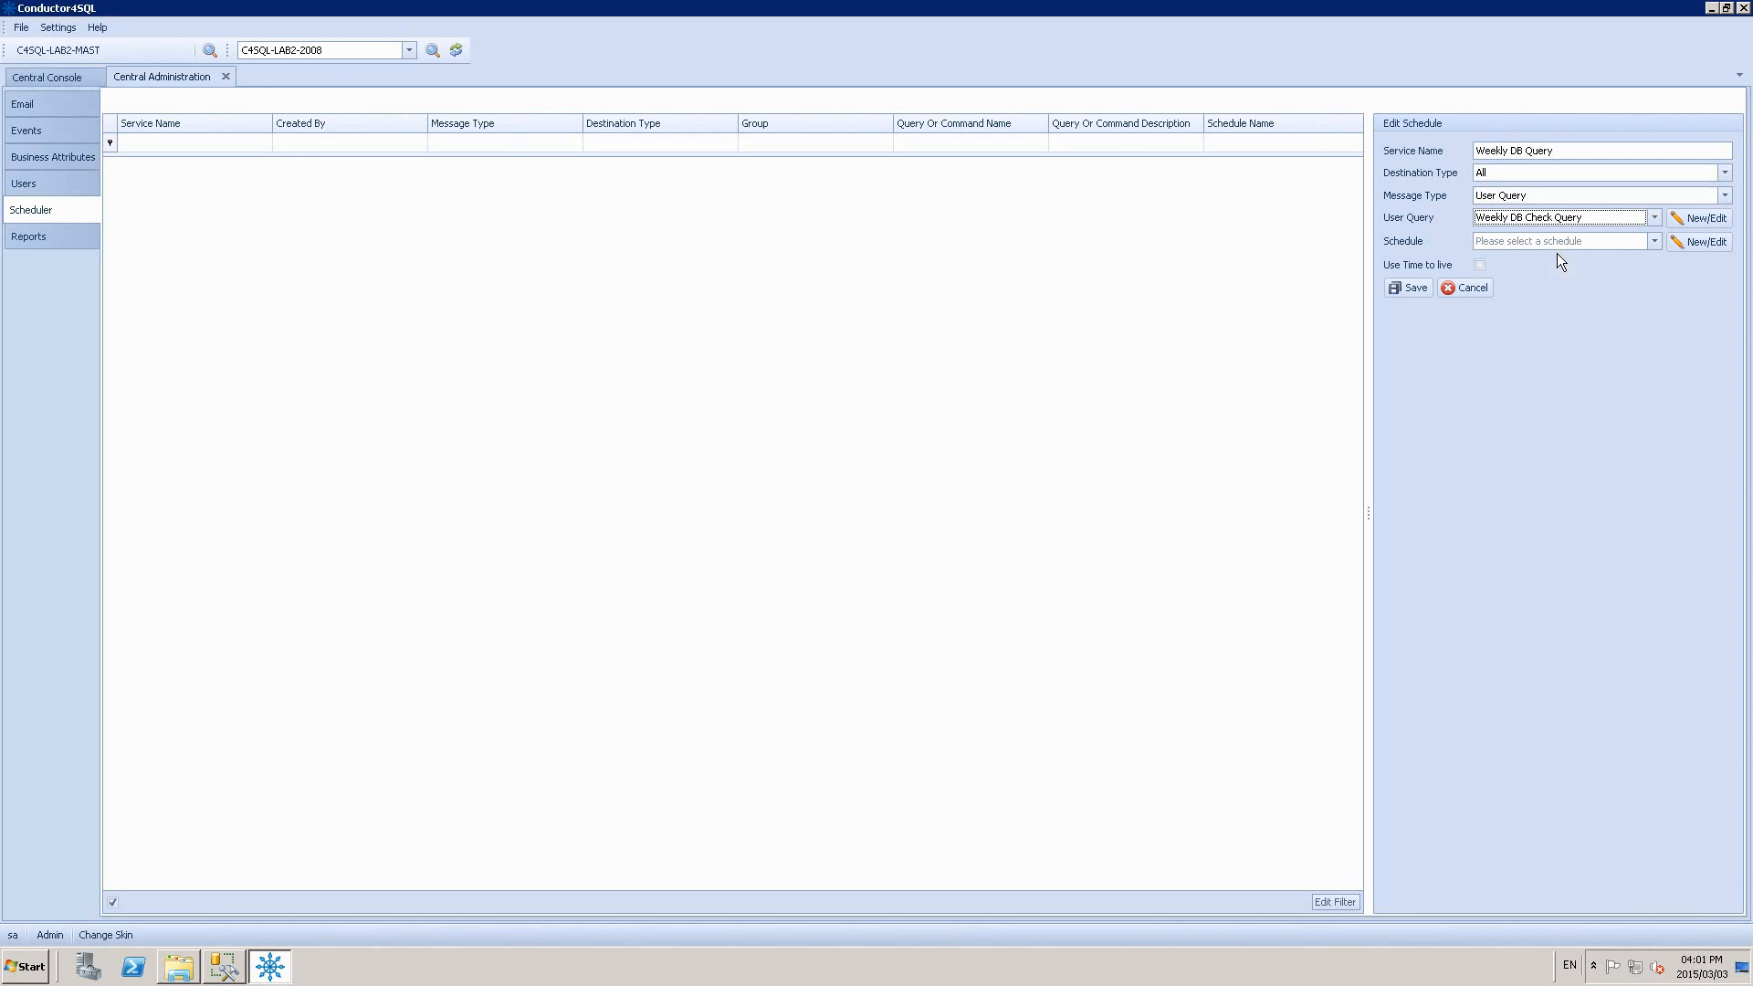
Examine the hourly, weekly and monthly options for a new schedule, cancel it and close the Schedule window
click(1654, 242)
click(1698, 242)
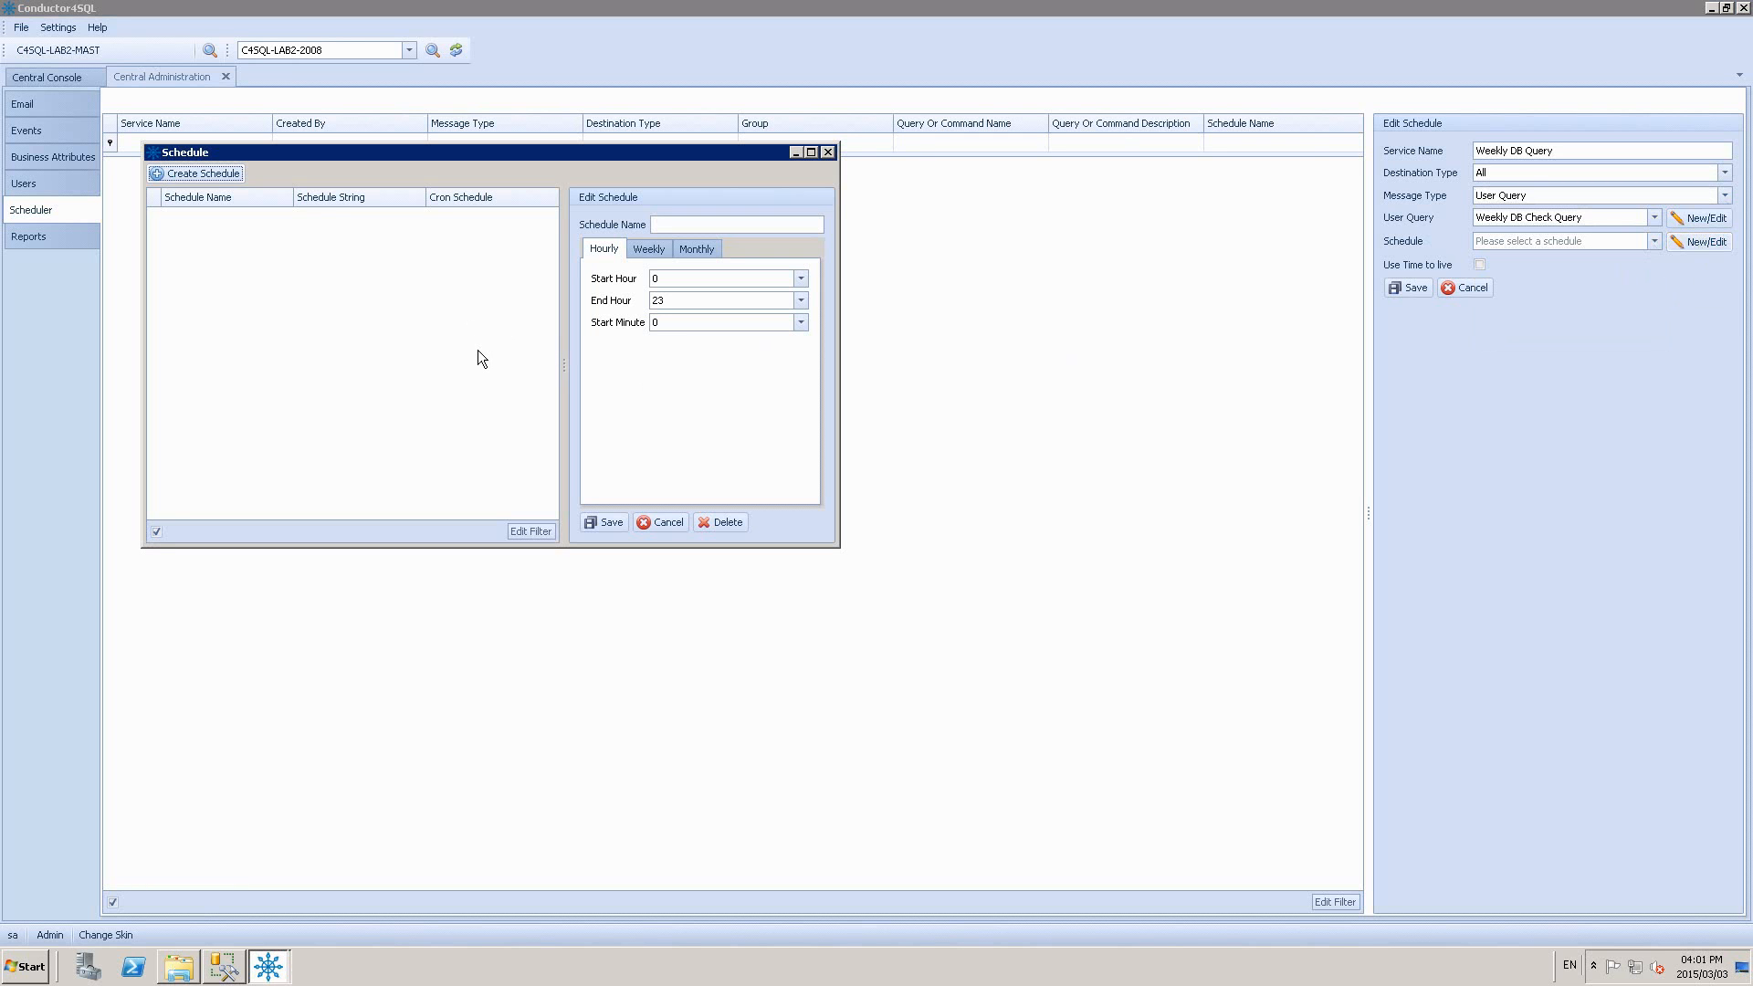
click(681, 249)
click(644, 248)
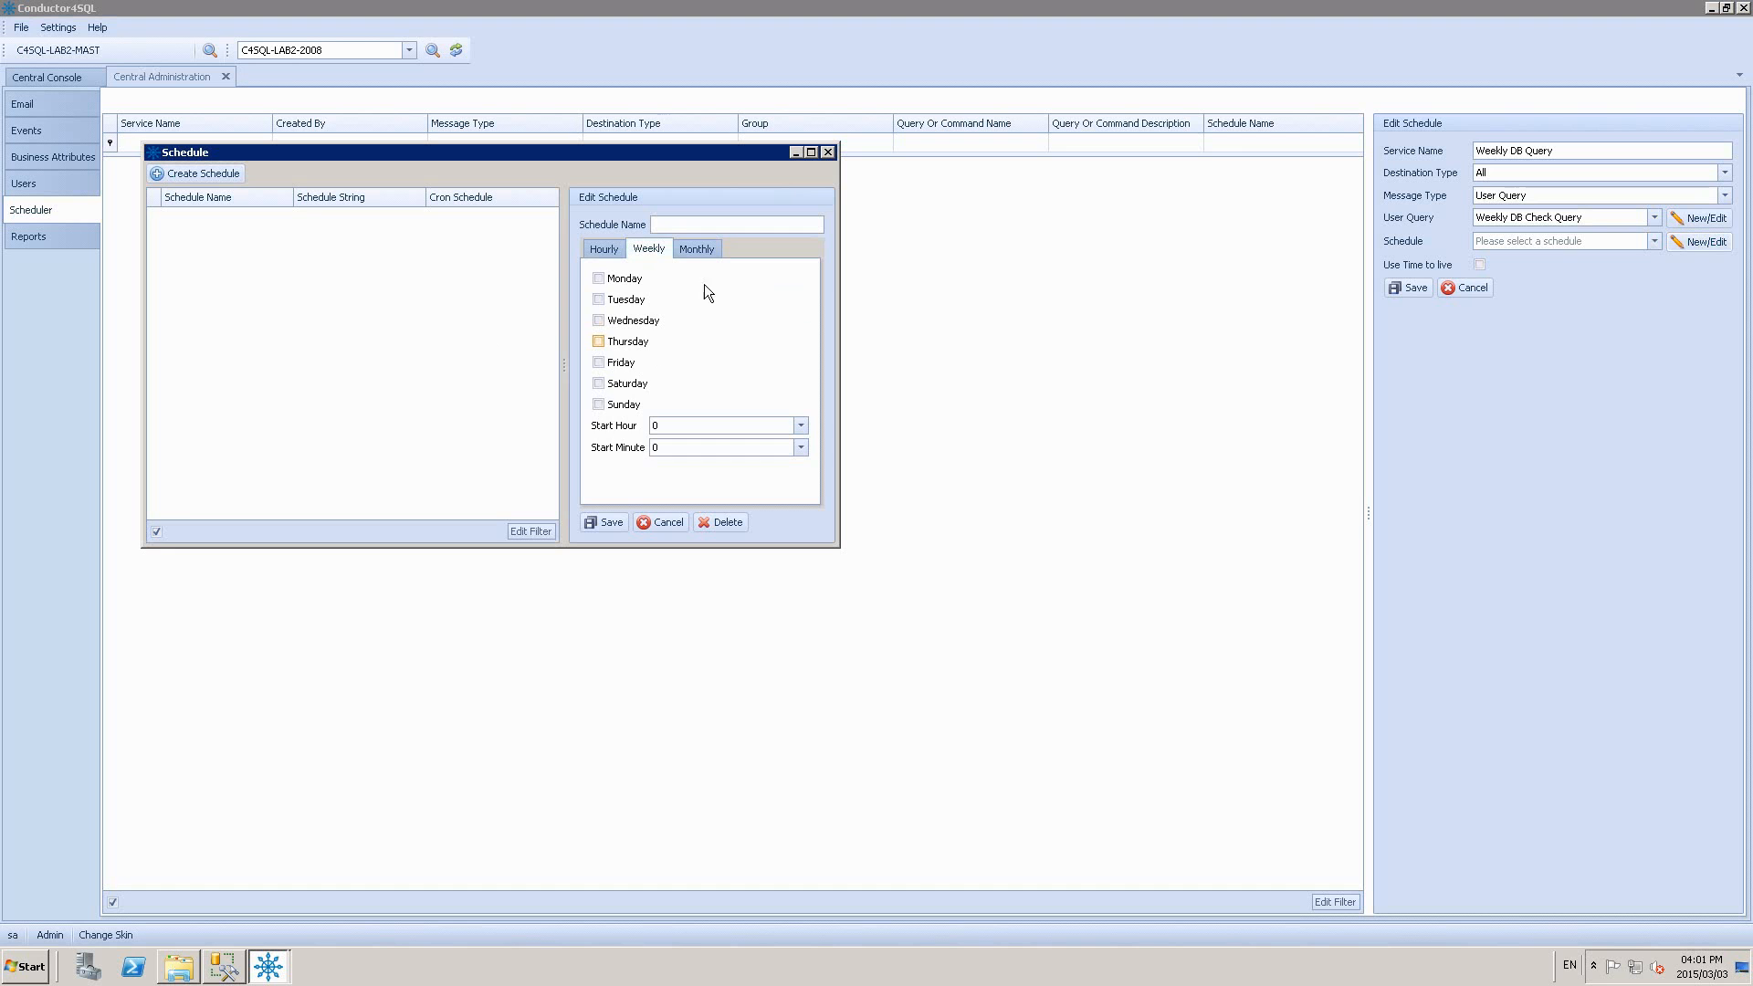
click(703, 260)
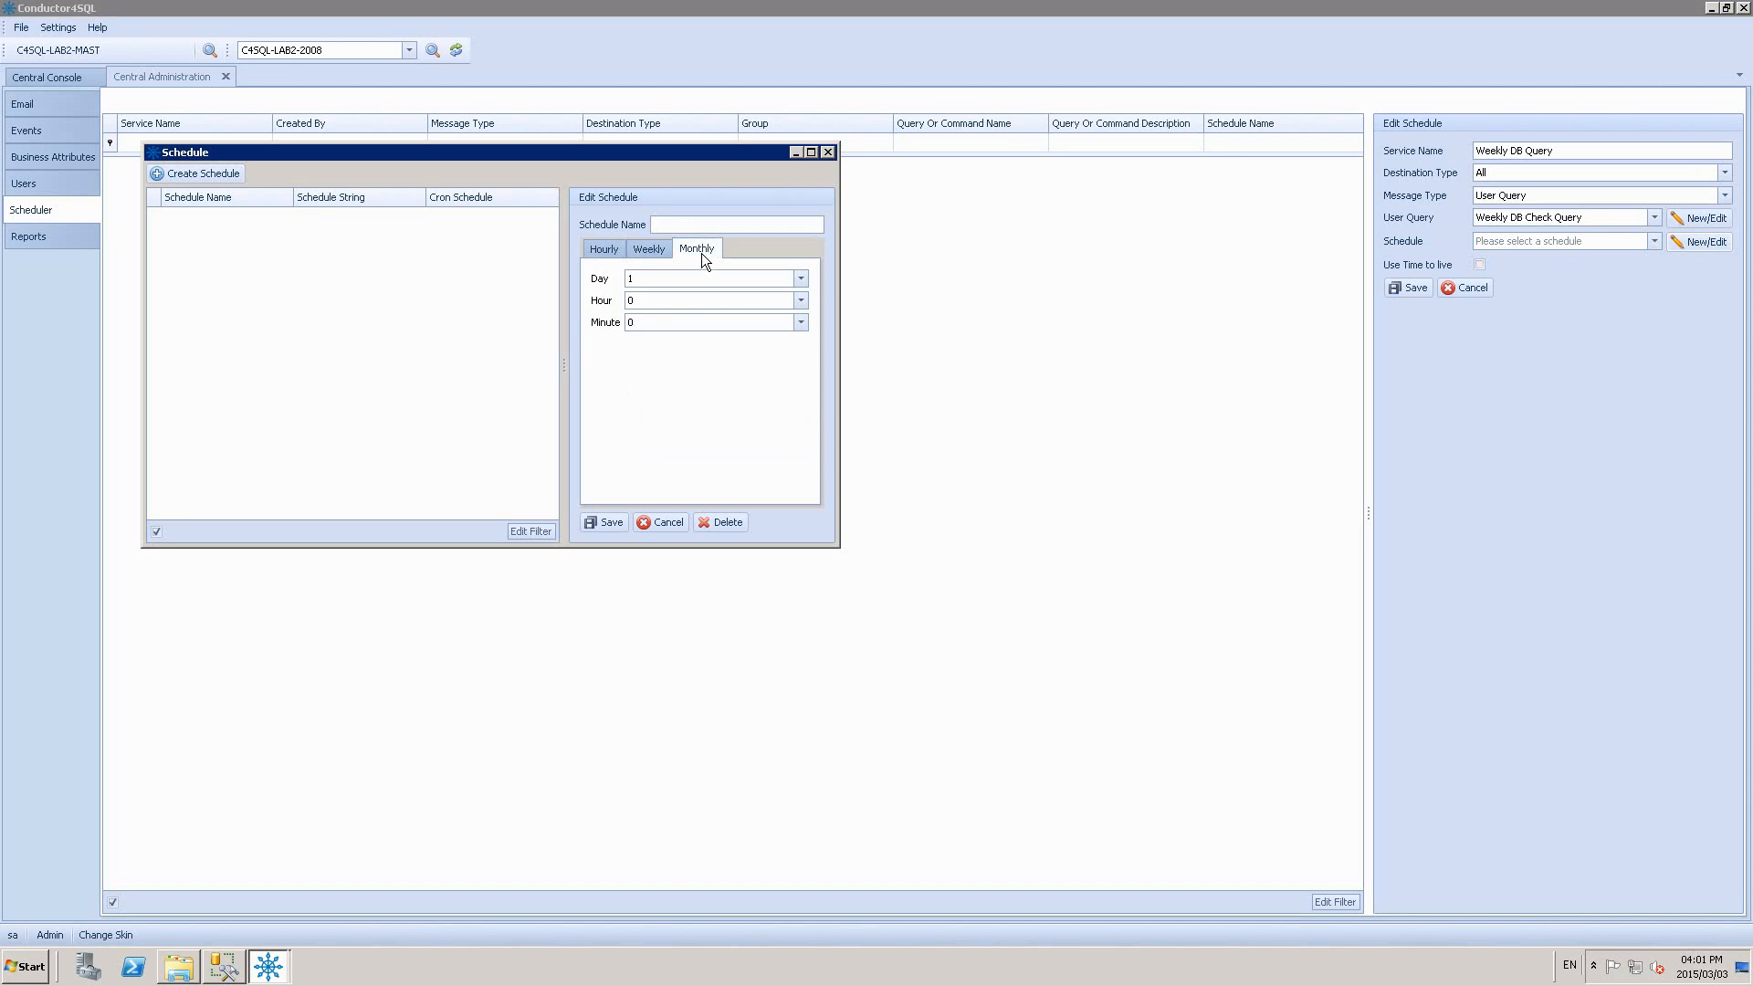
click(666, 524)
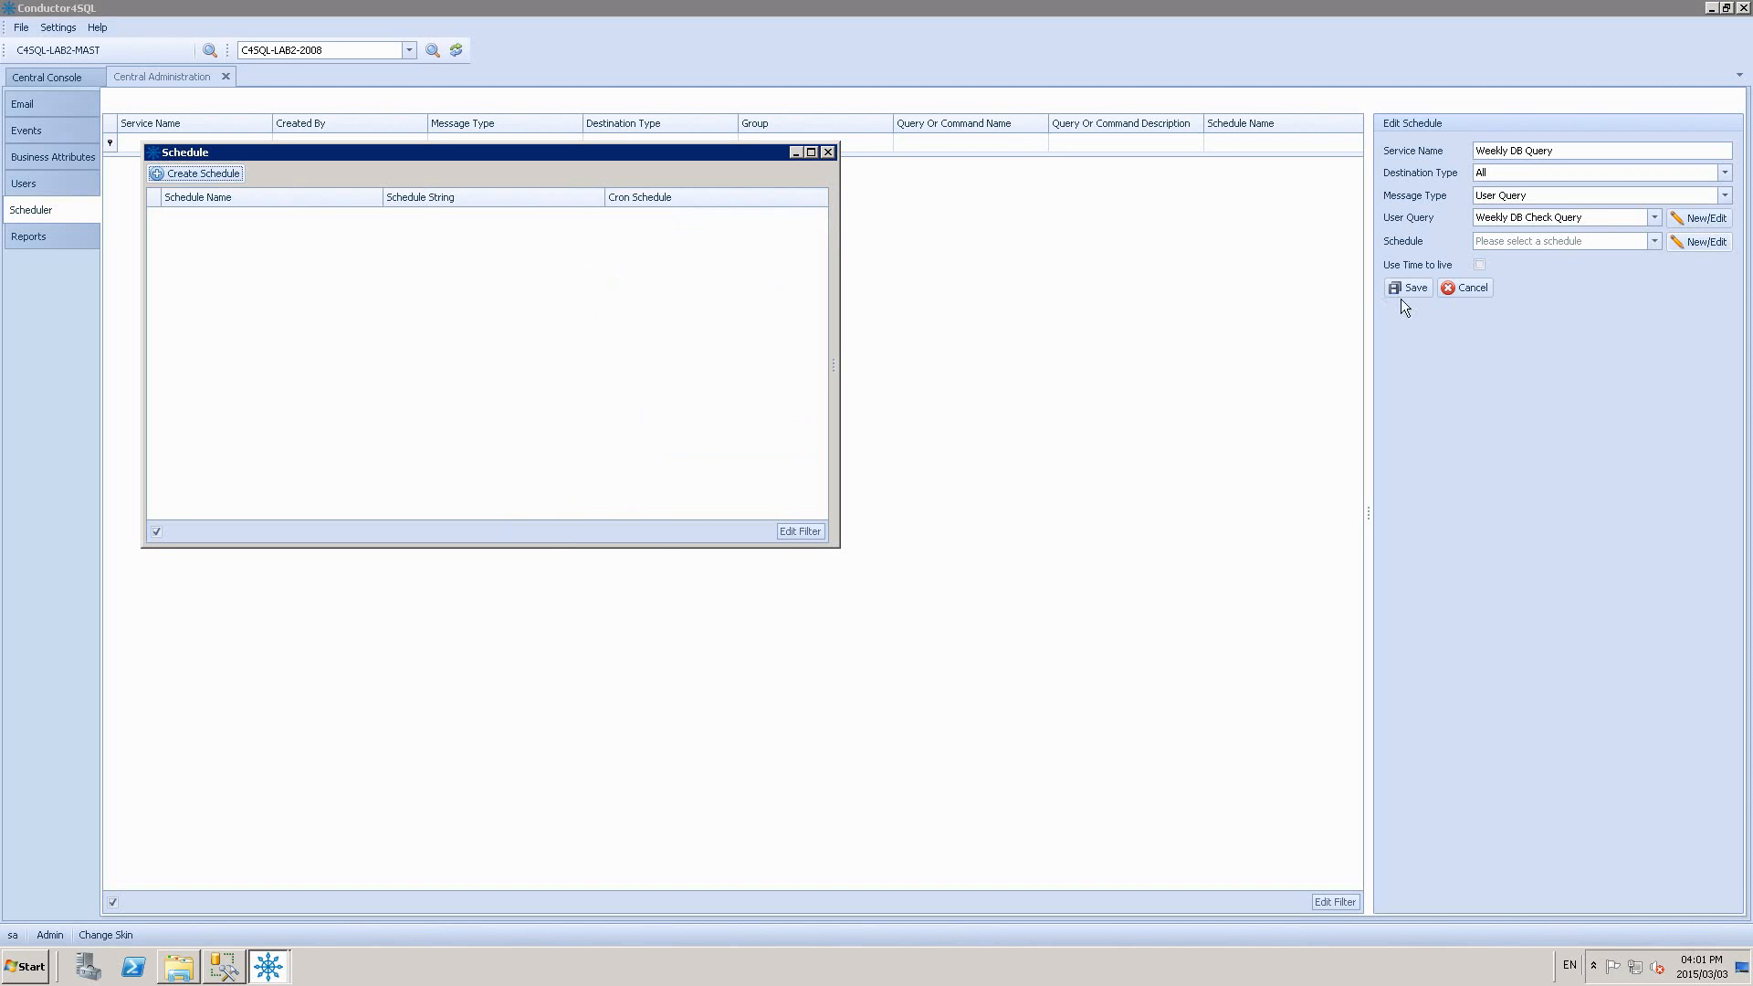
click(828, 152)
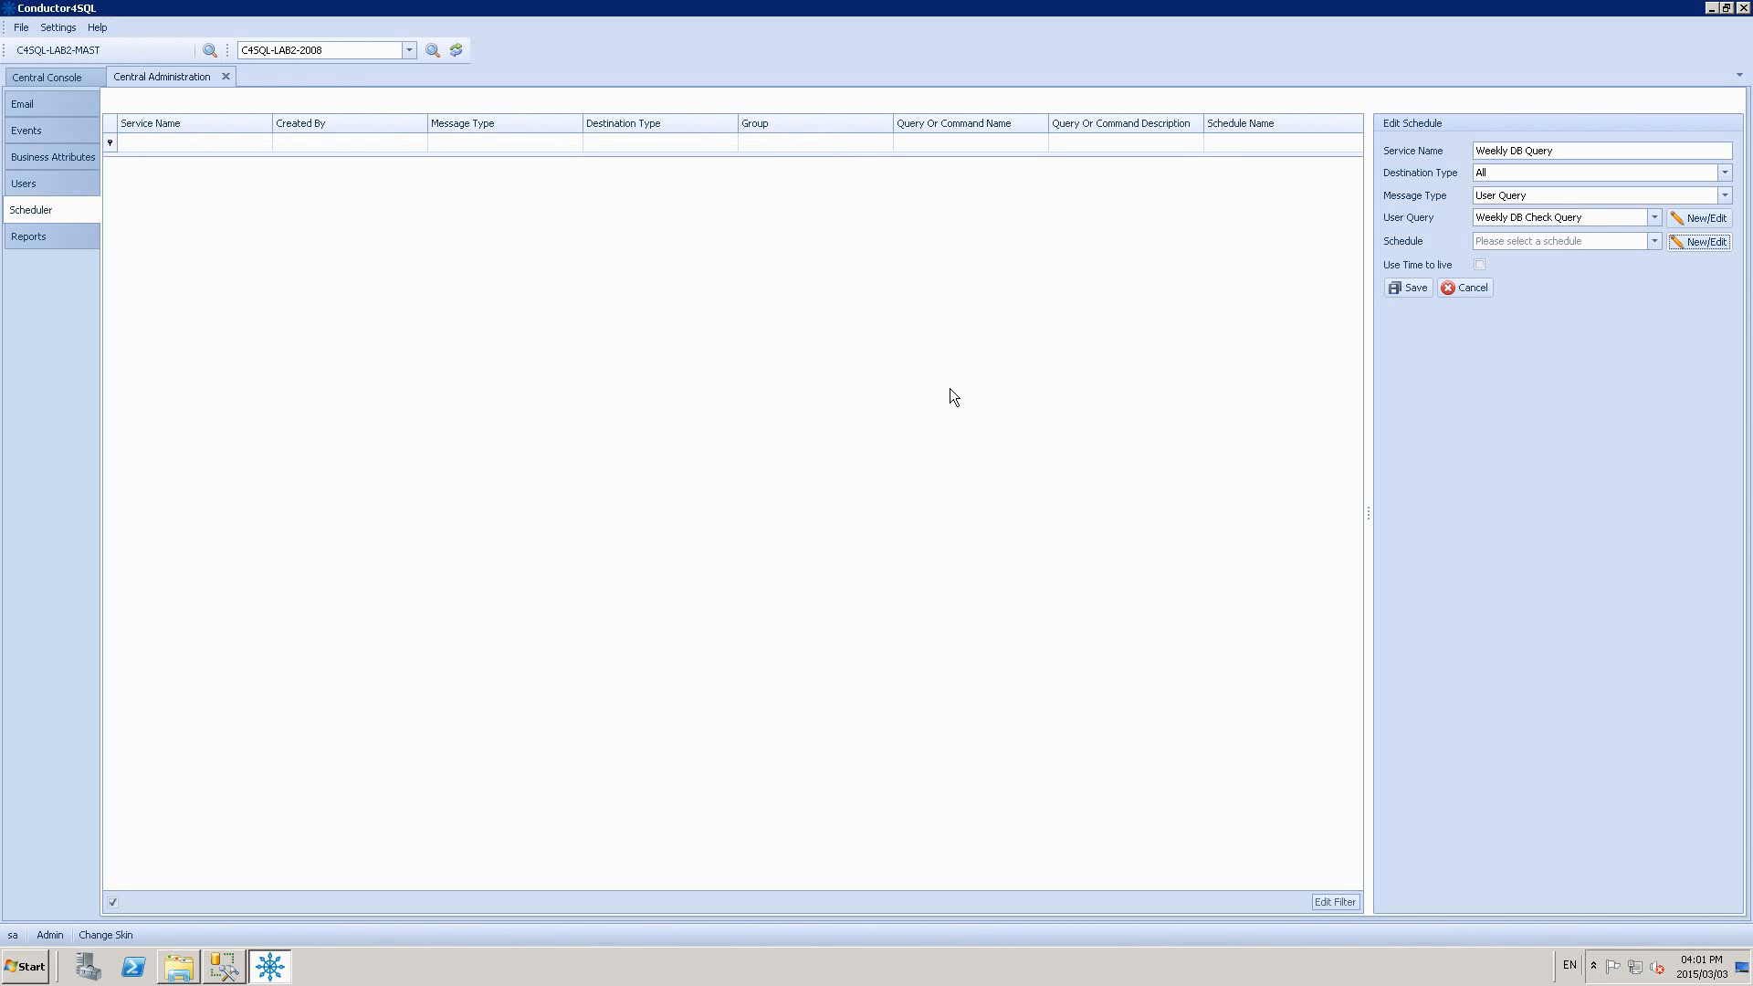
Return to the Central Console and select the most recently sent user query
click(63, 77)
click(403, 236)
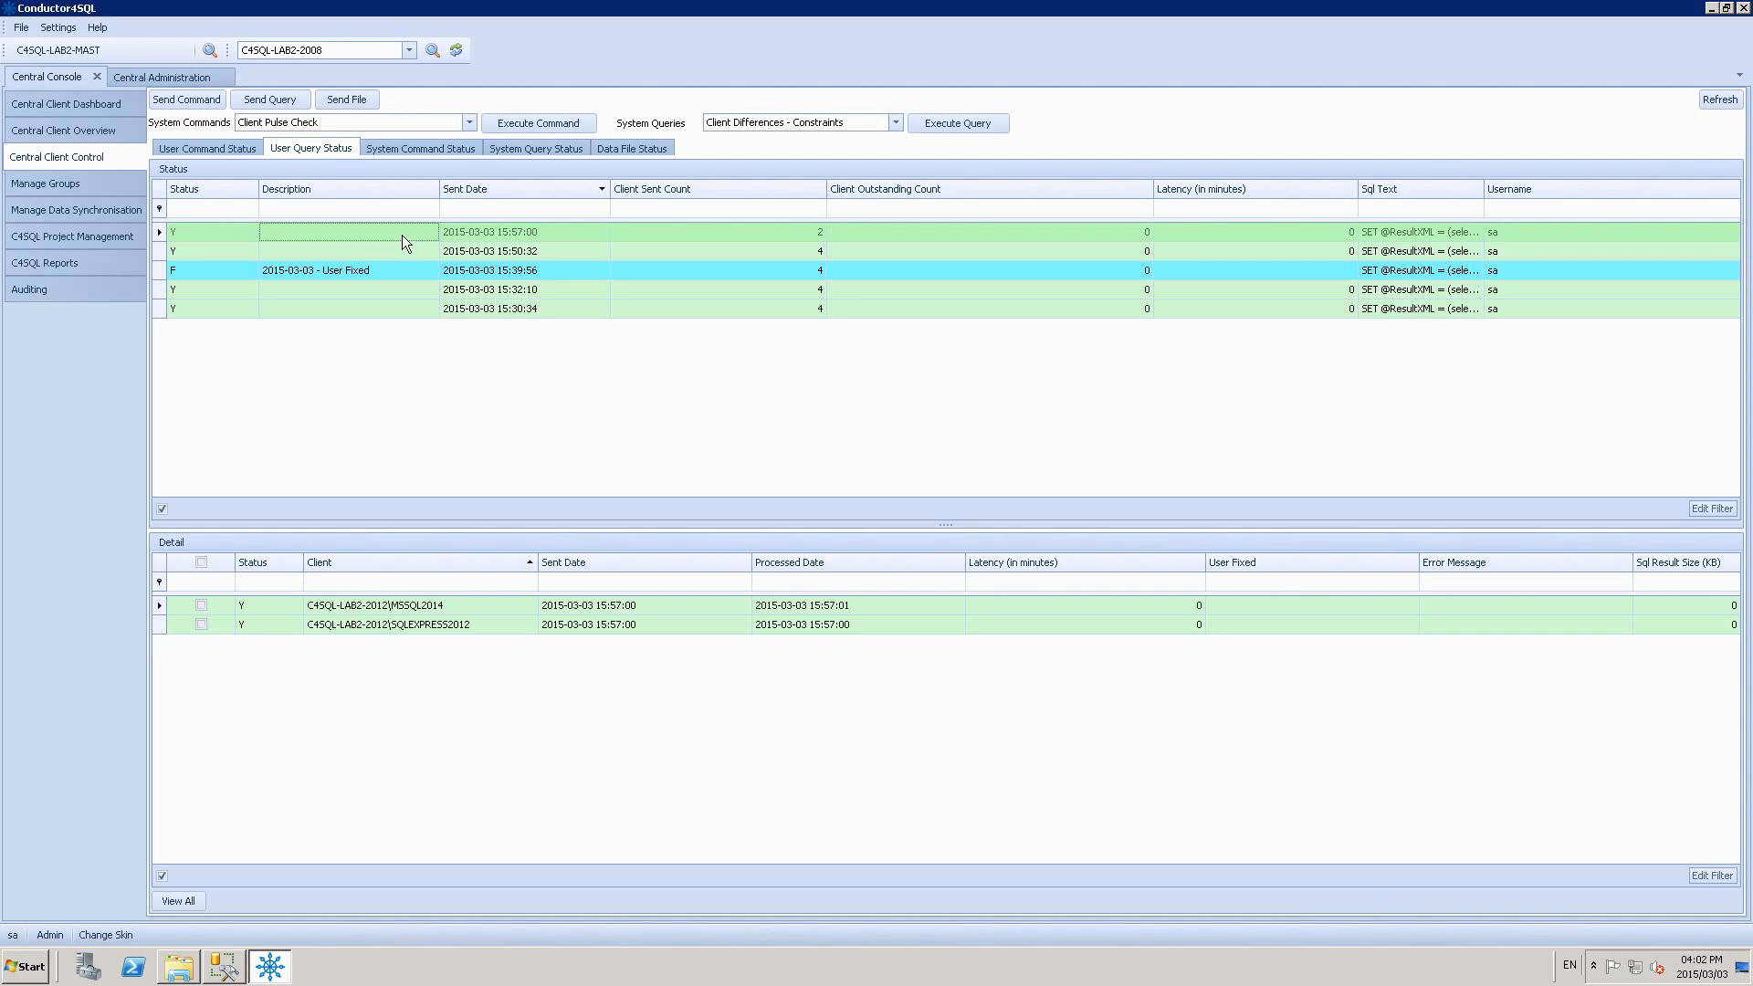